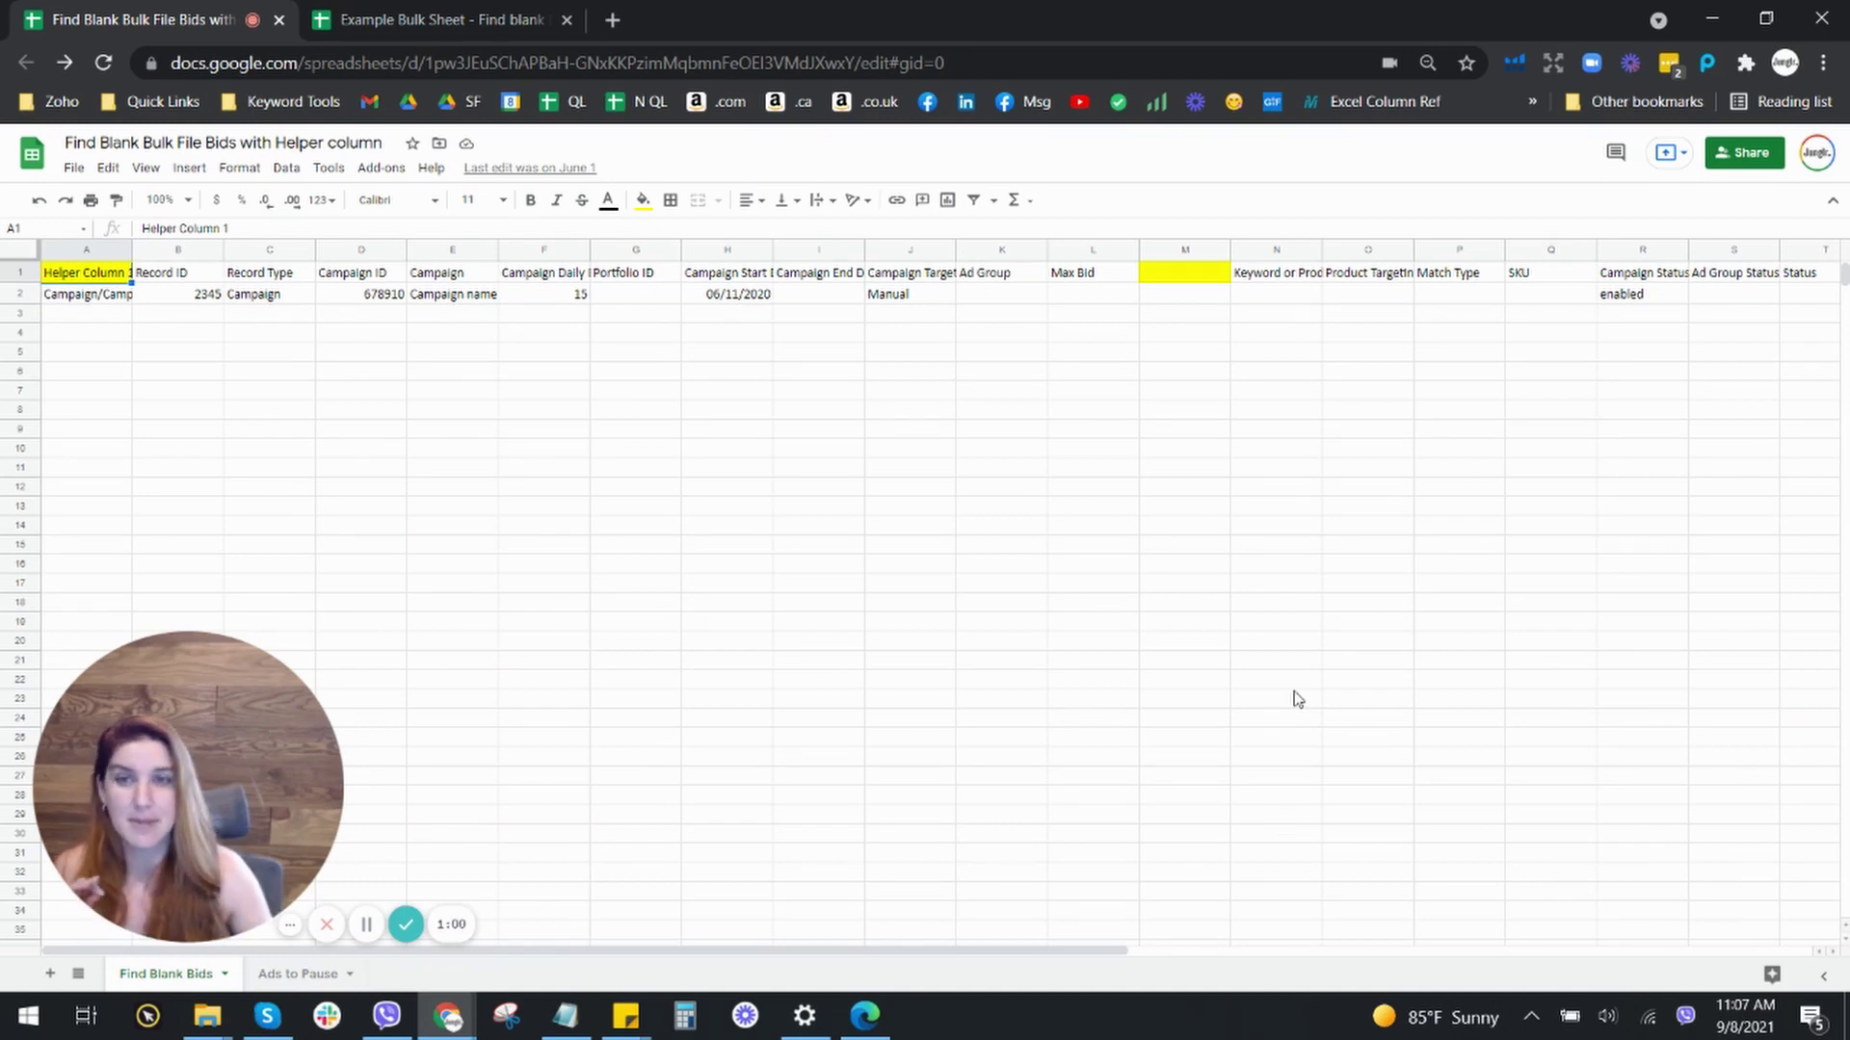
Open the Example Bulk Sheet's Sponsored Products Campaigns sheet and review the Max Bid column and header row
click(475, 11)
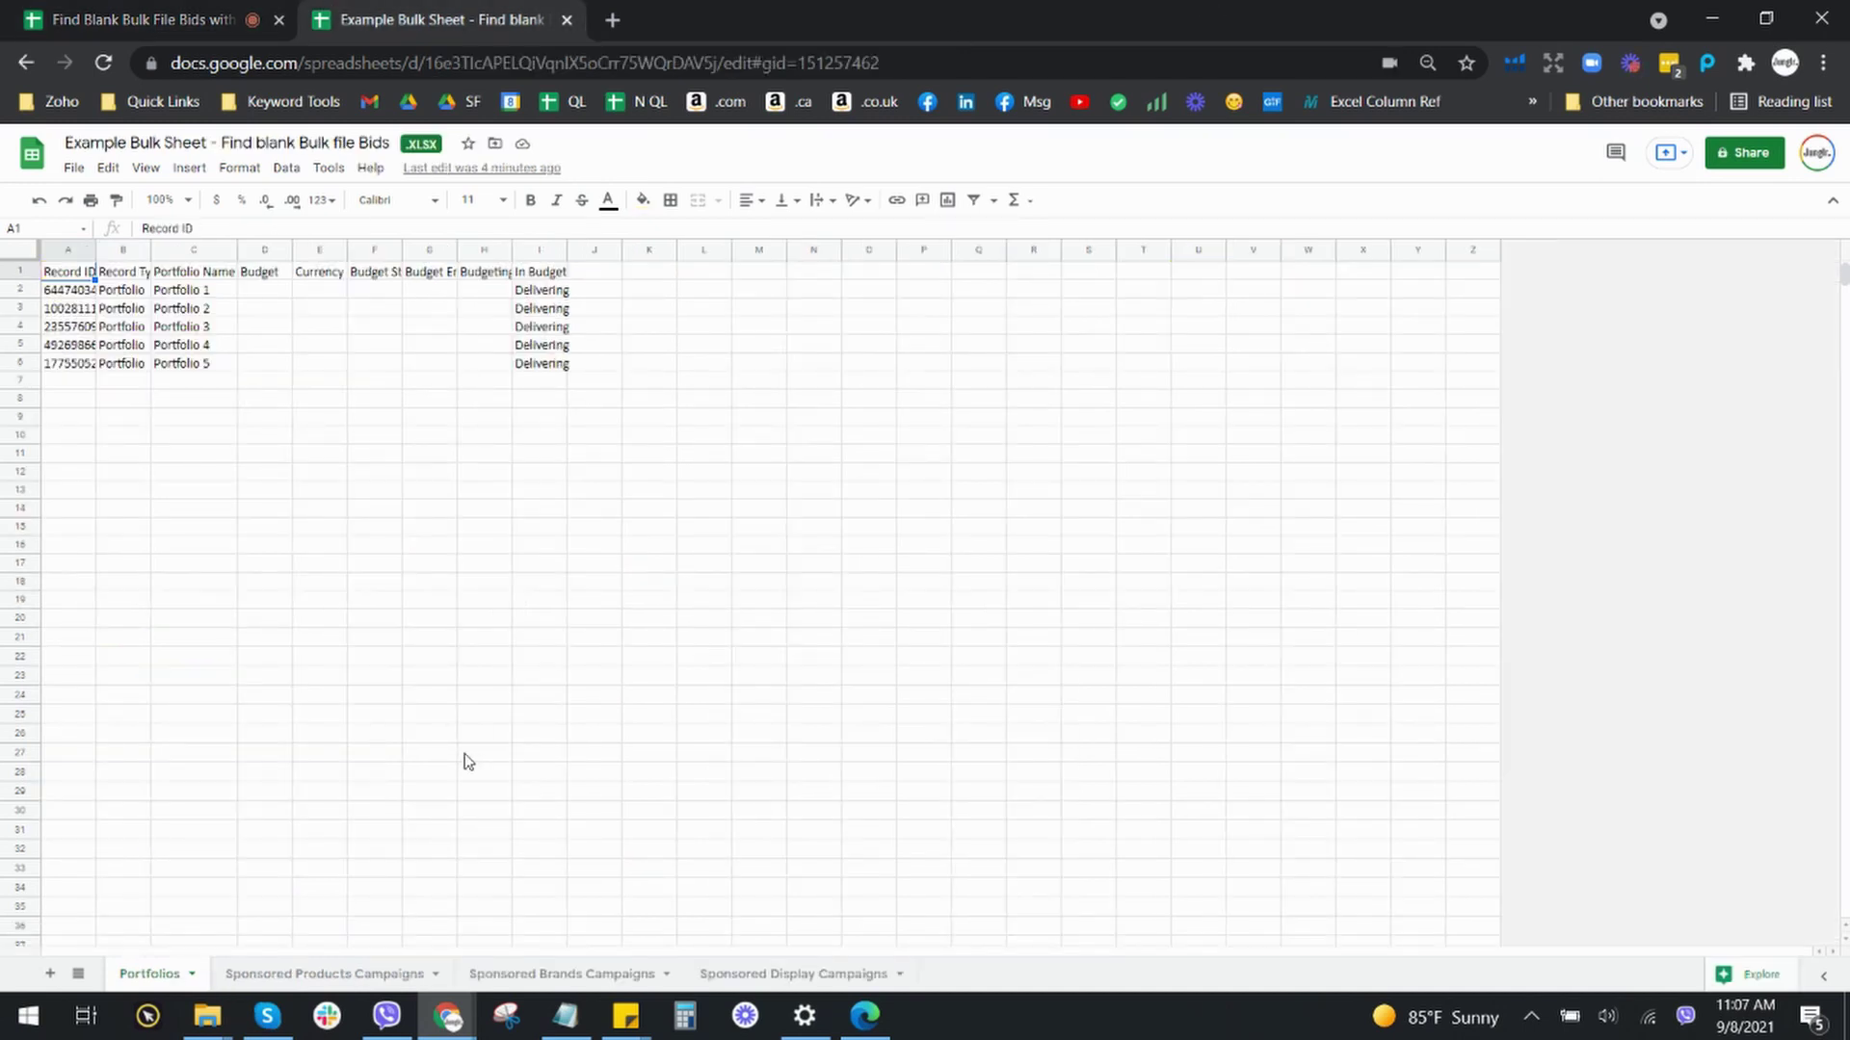
click(347, 975)
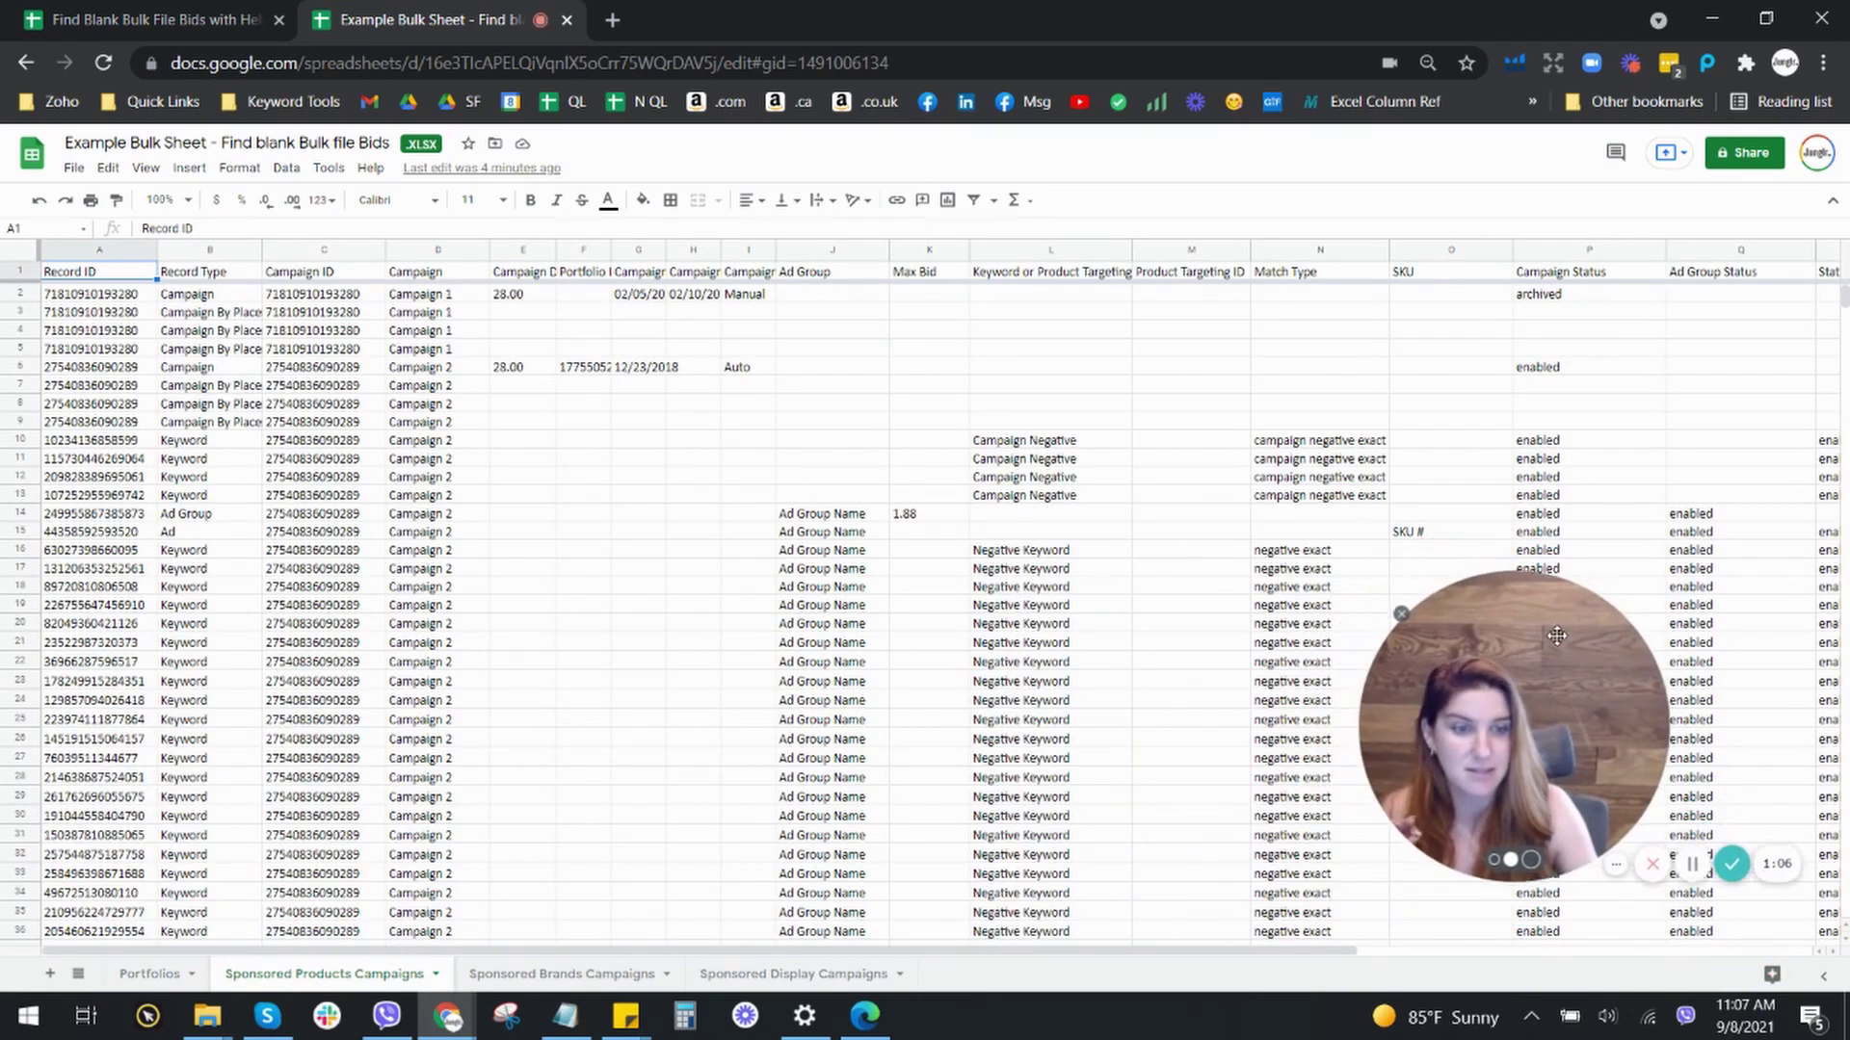
click(930, 250)
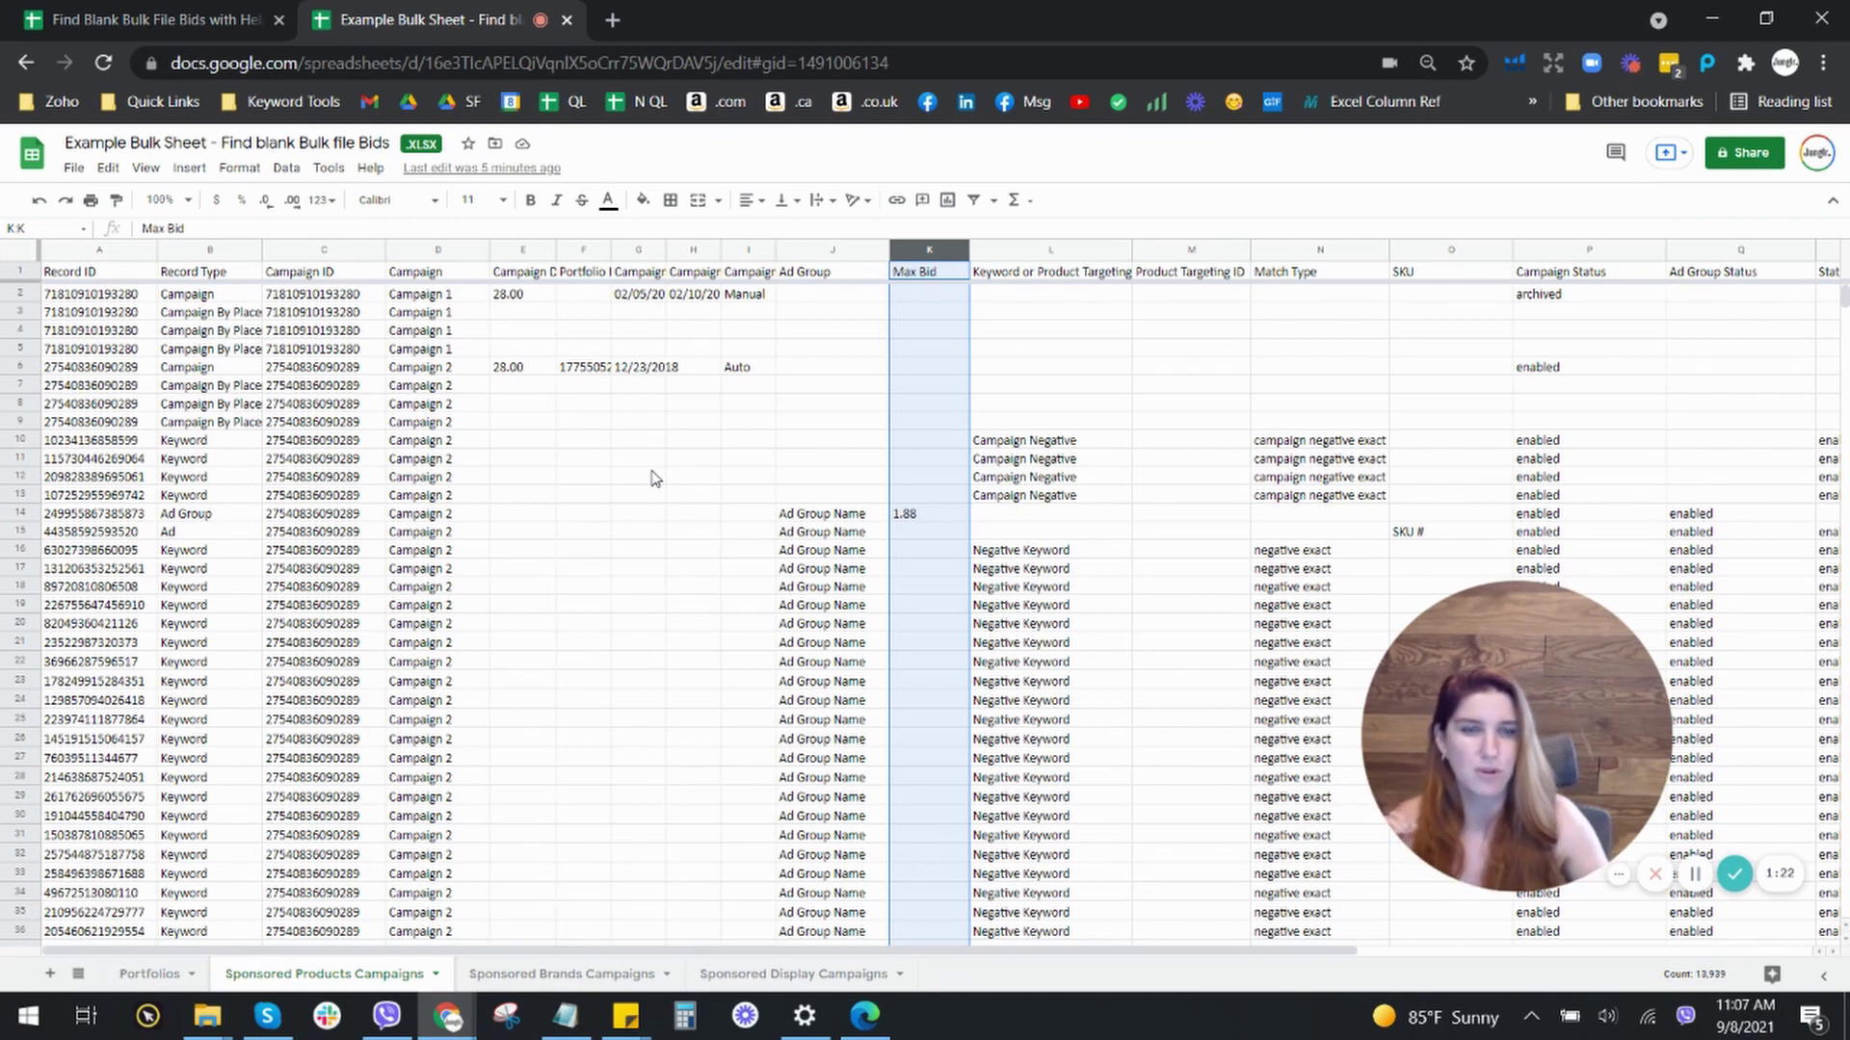
drag(192, 272, 1580, 279)
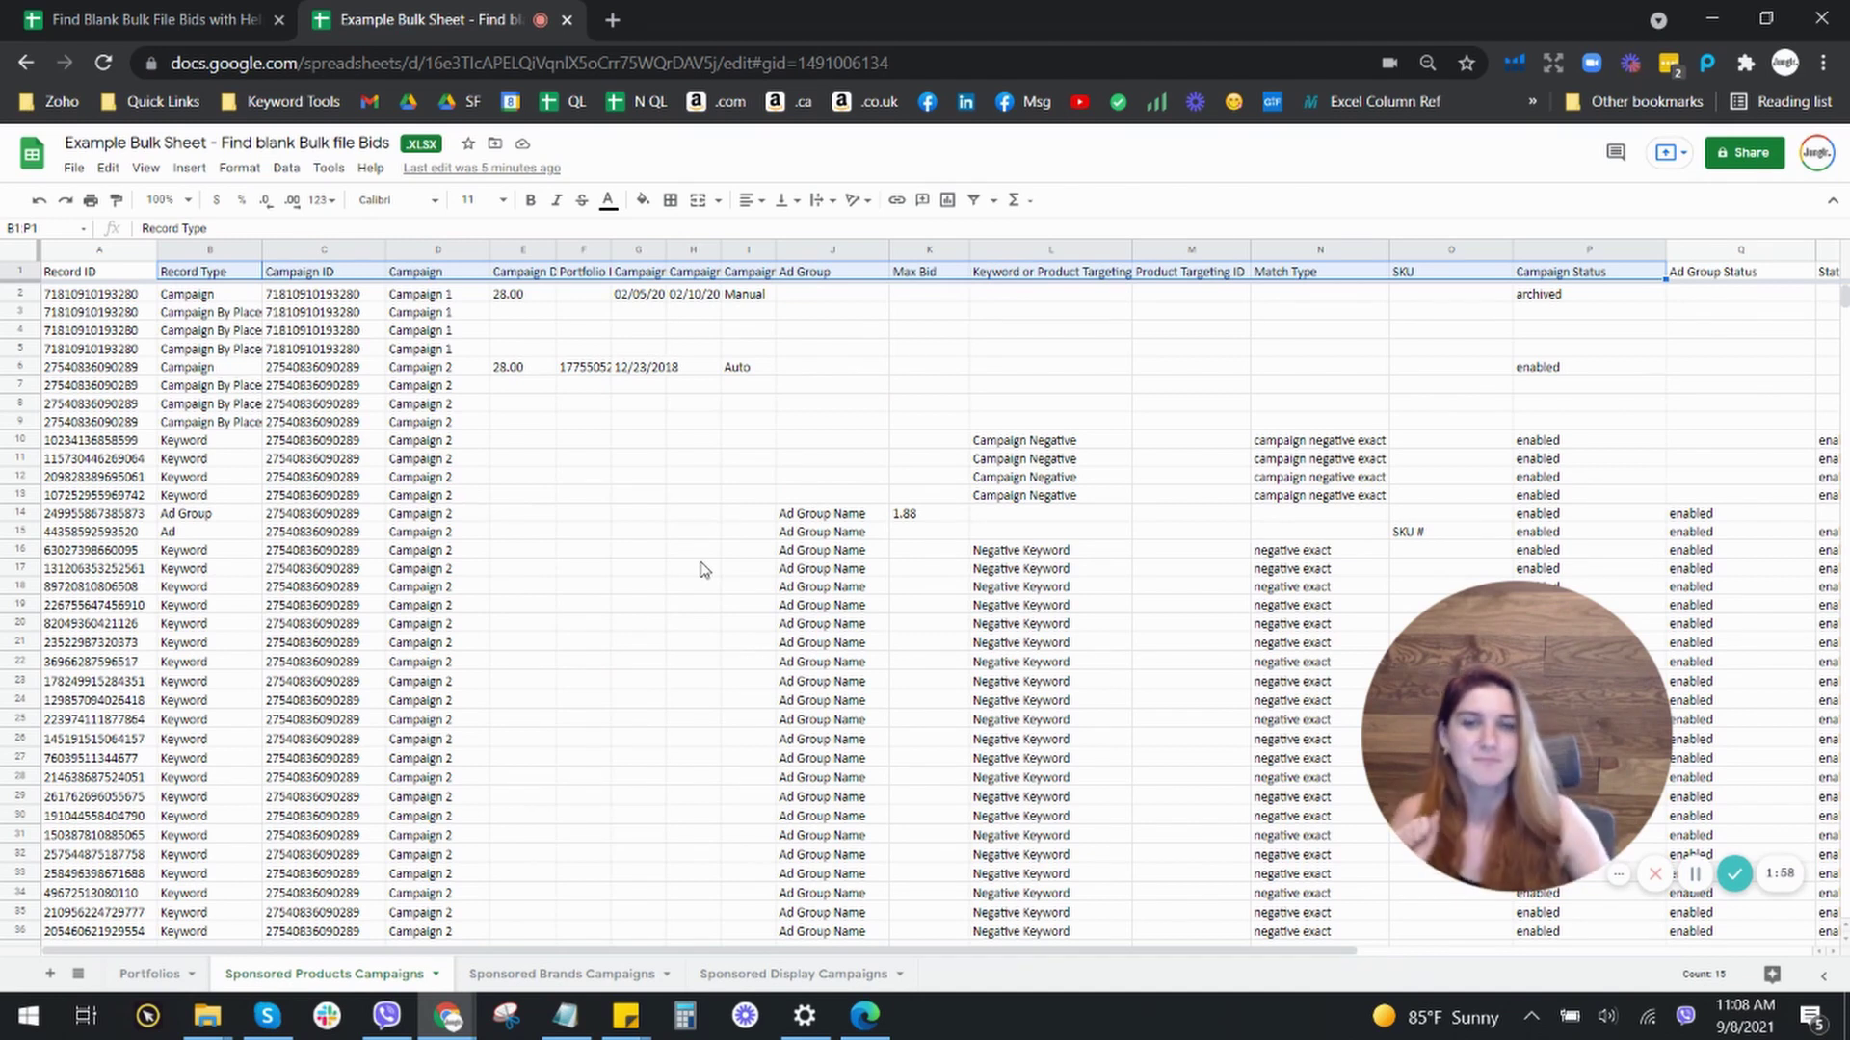
Select the Max Bid column, scroll through the bulk sheet, then return to the helper-column template
click(927, 253)
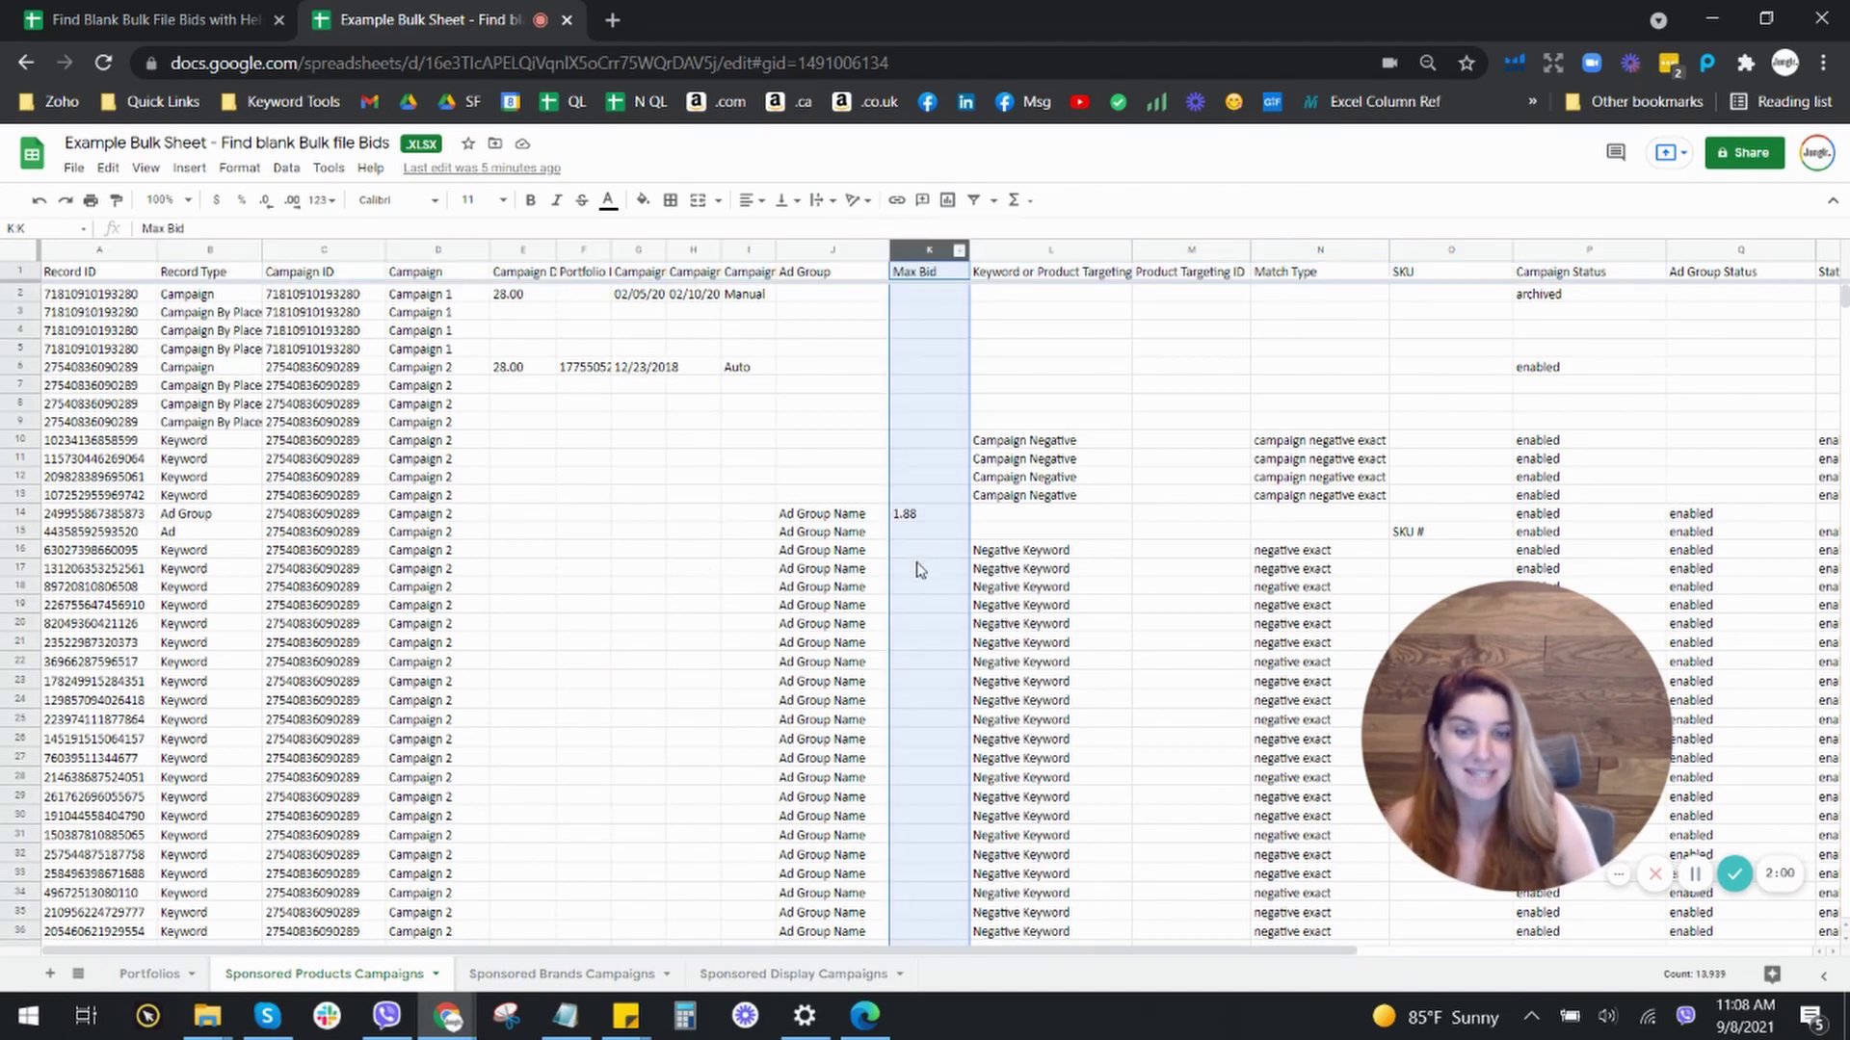
scroll(920, 569, down, 6)
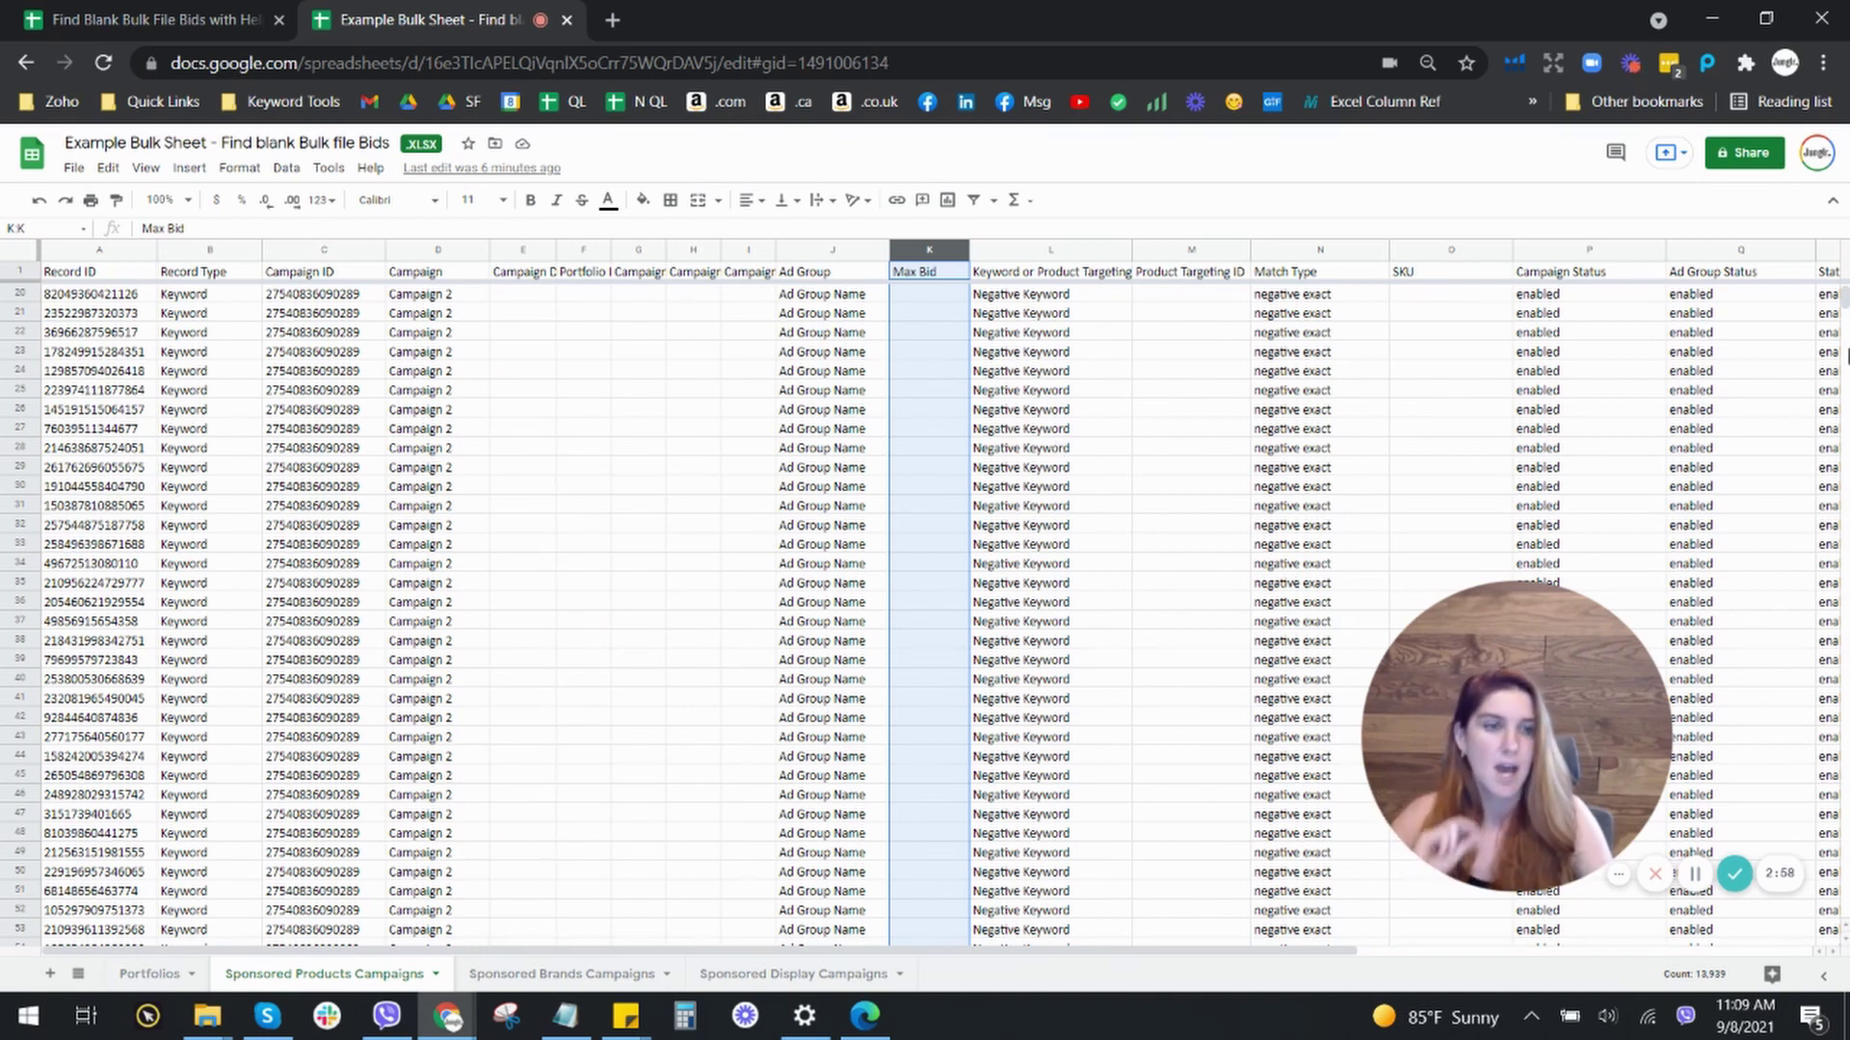
scroll(1843, 284, up, 5)
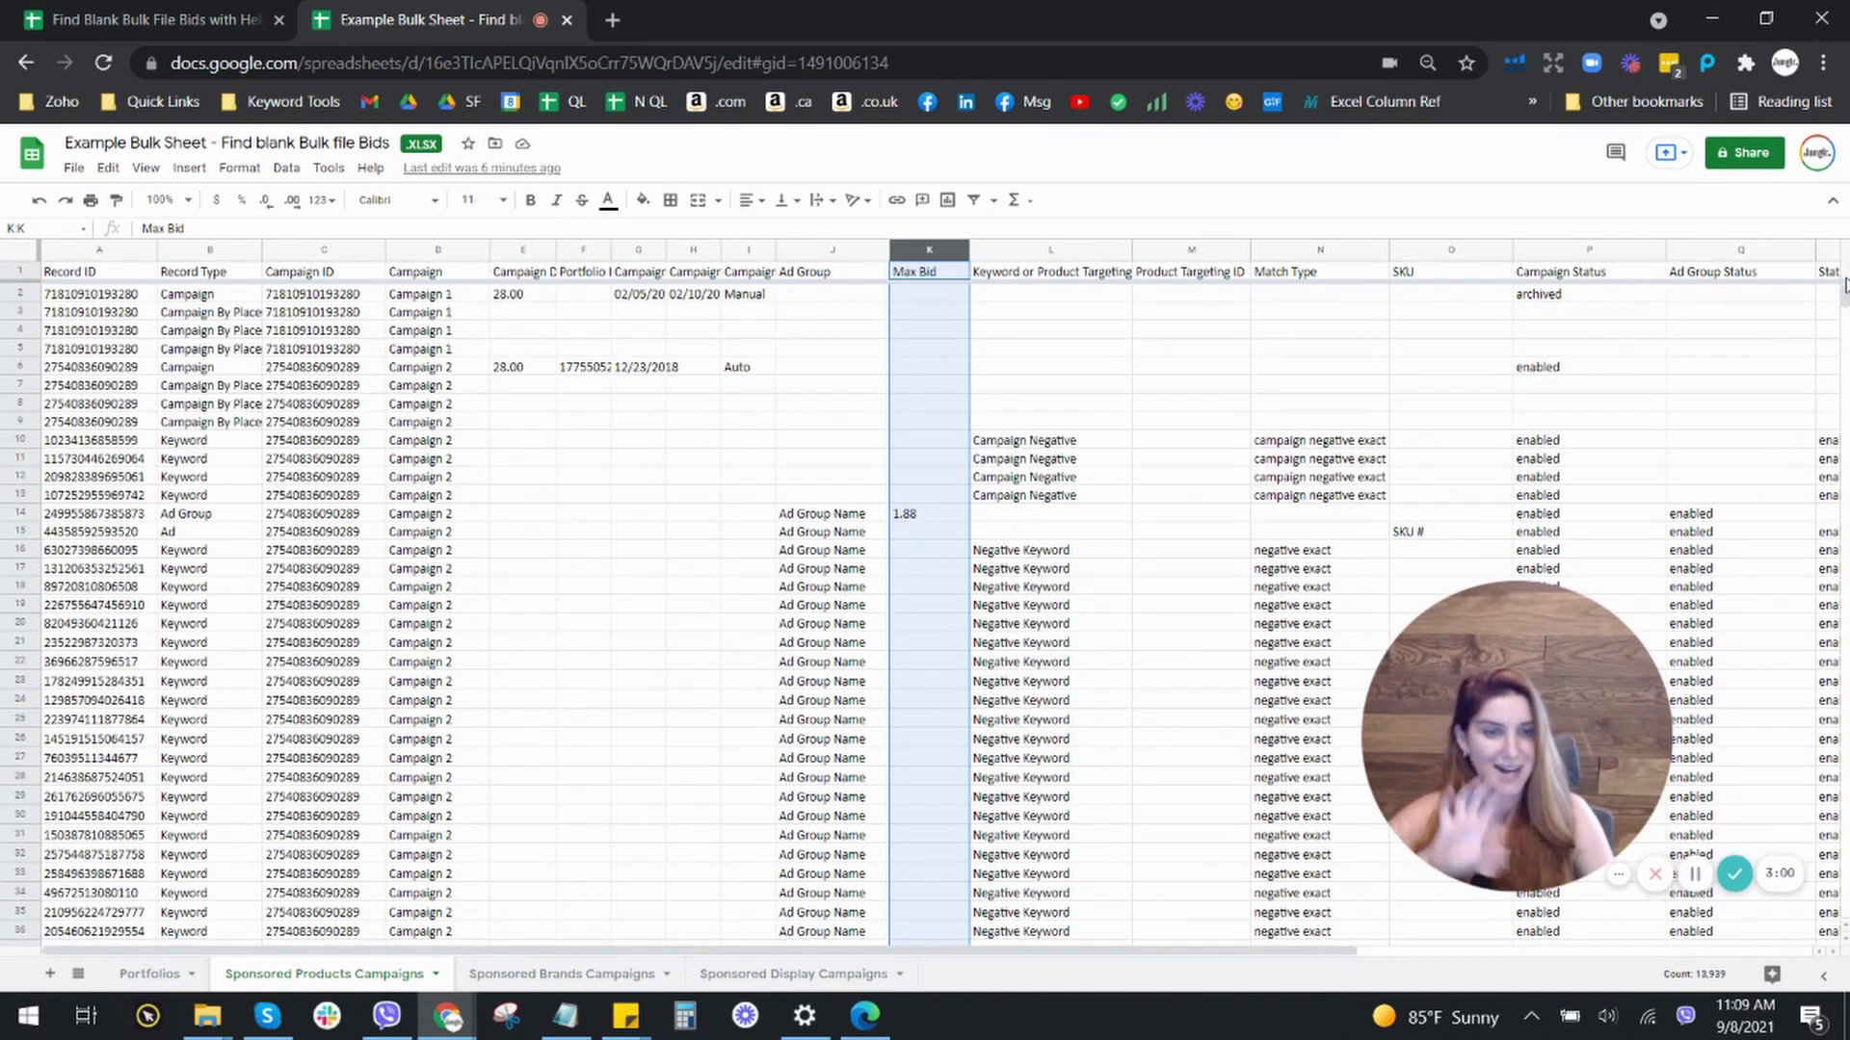
click(181, 14)
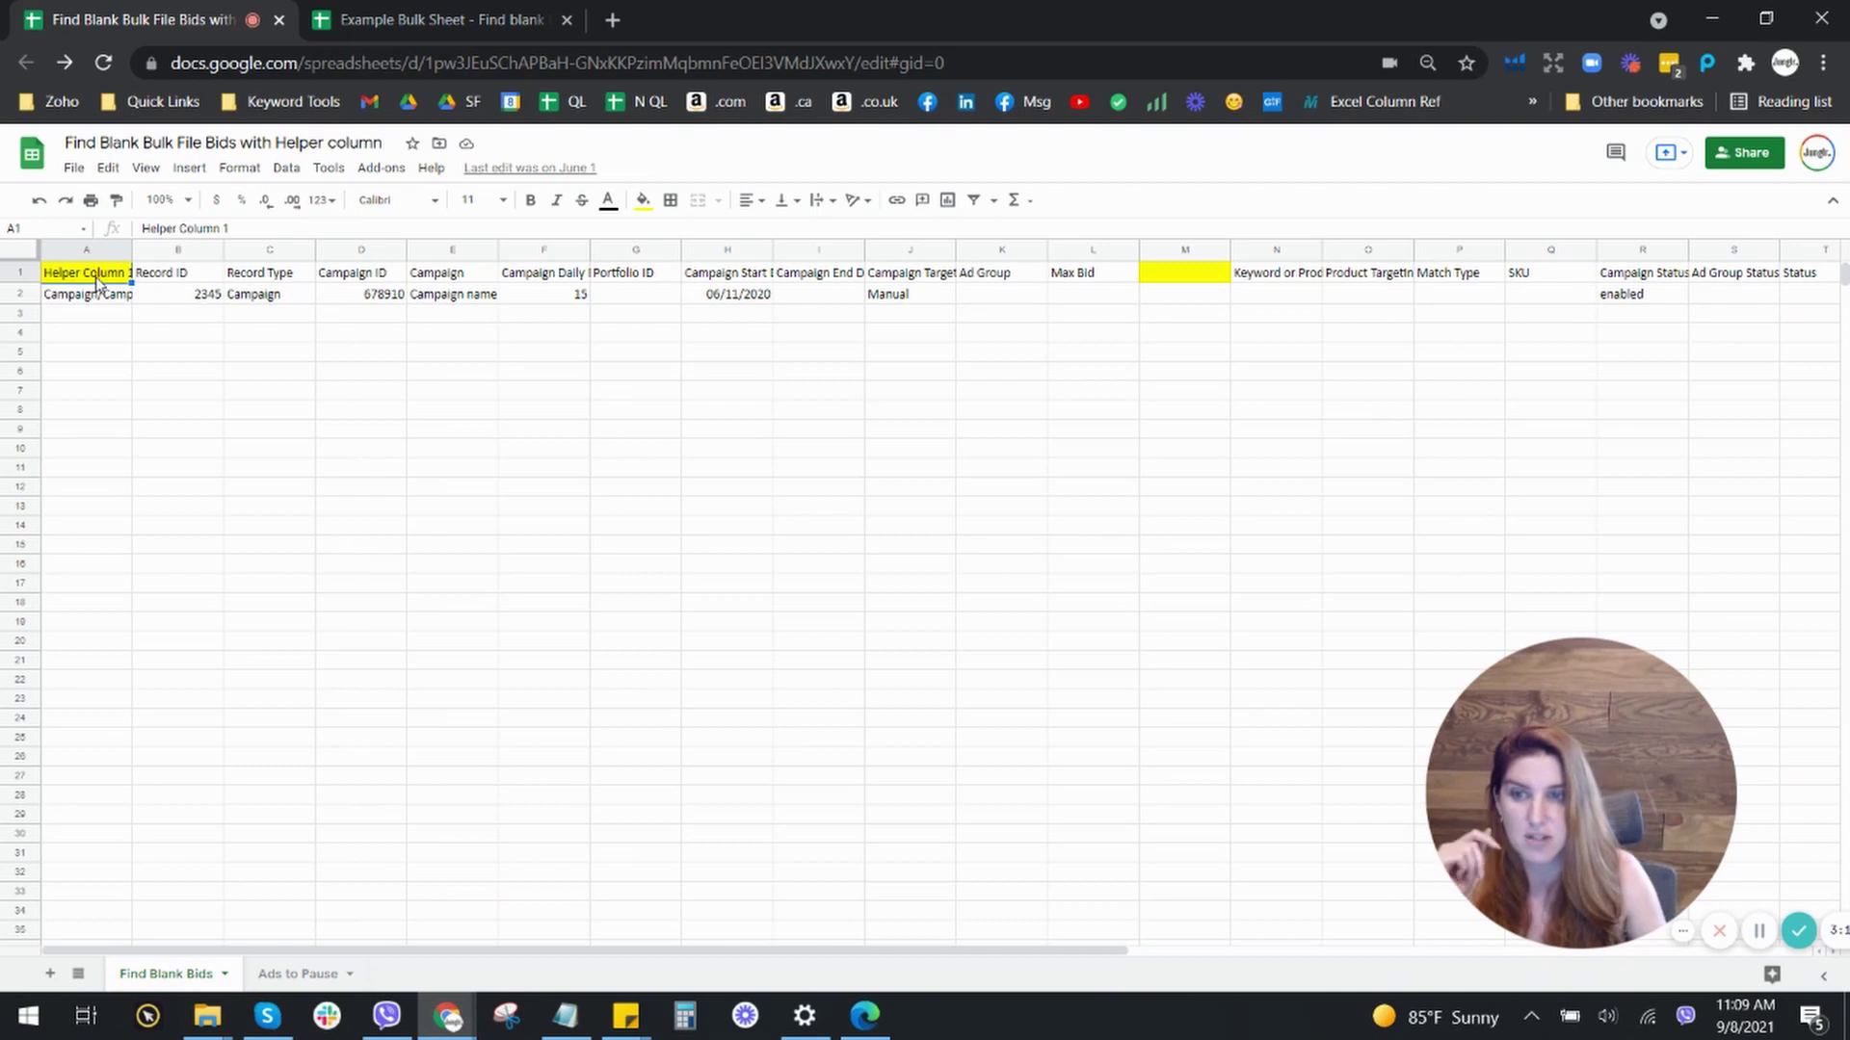
Inspect the CONCATENATE helper formula in template cell A2 unchanged, then return to the Example Bulk Sheet
click(1177, 278)
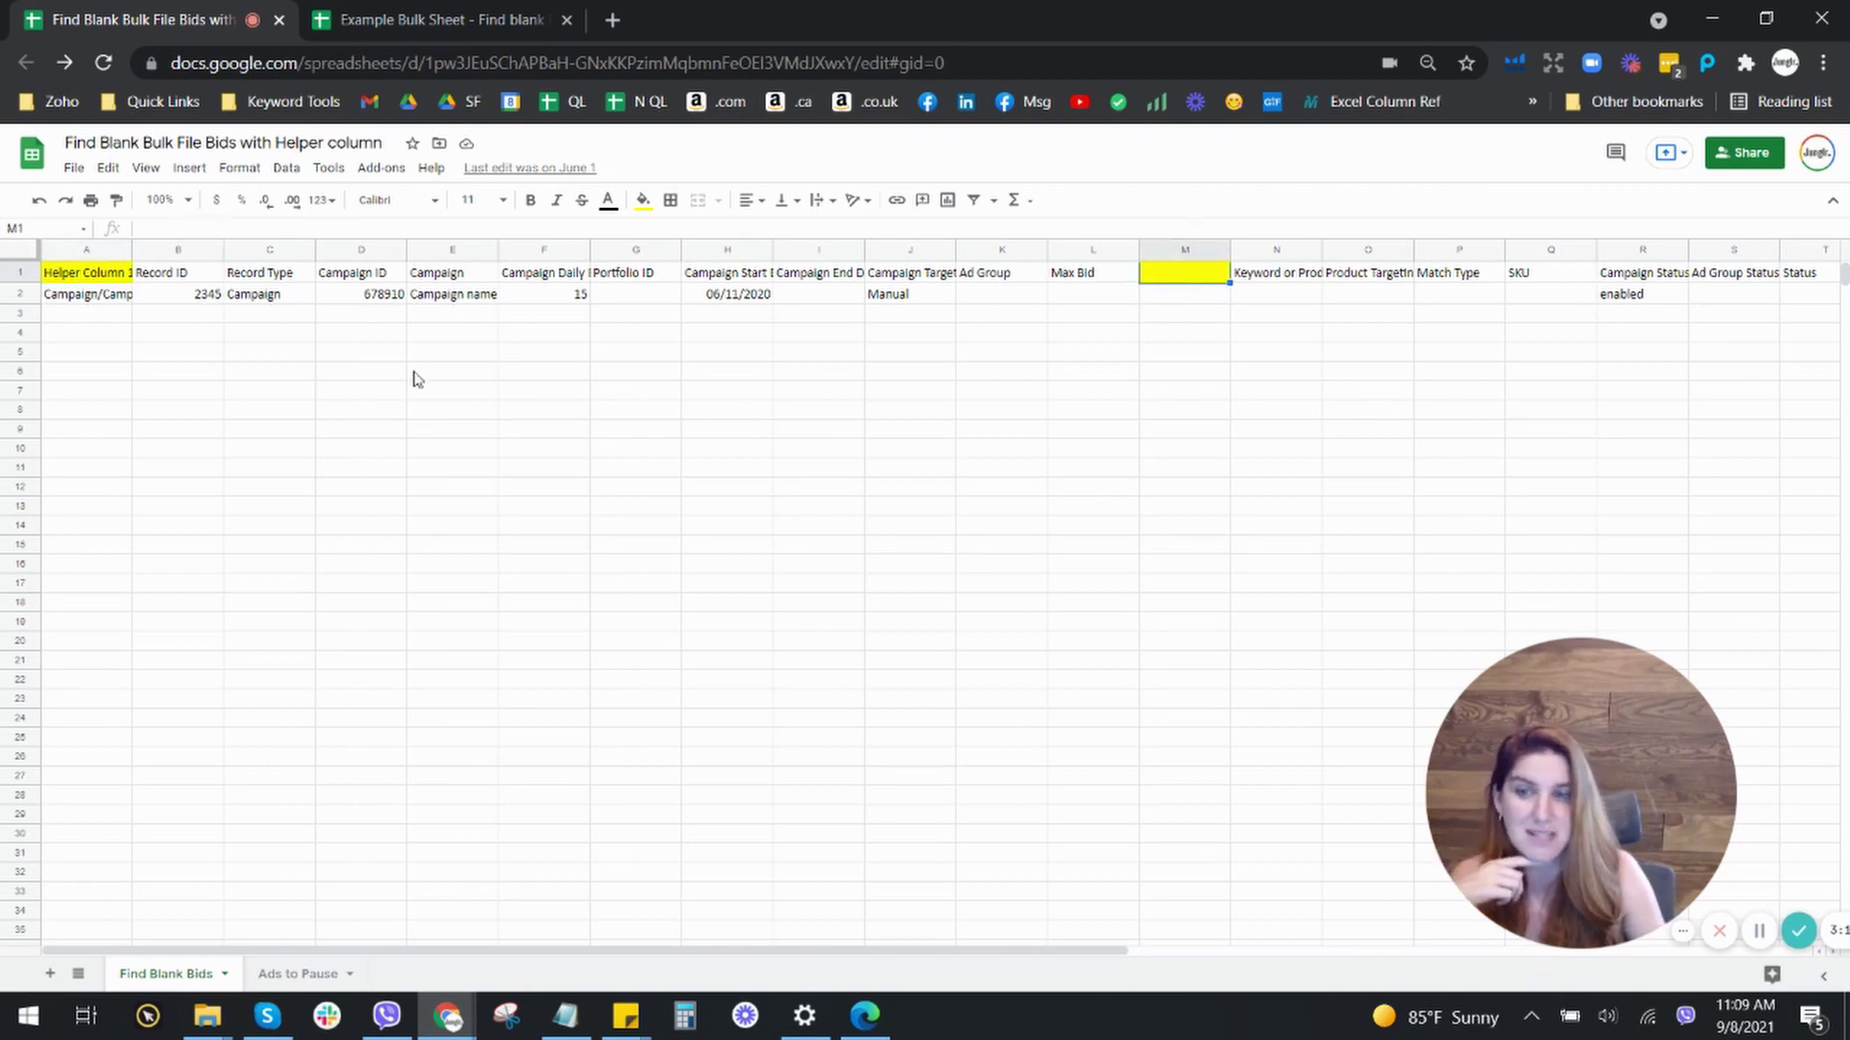
click(70, 294)
double_click(70, 294)
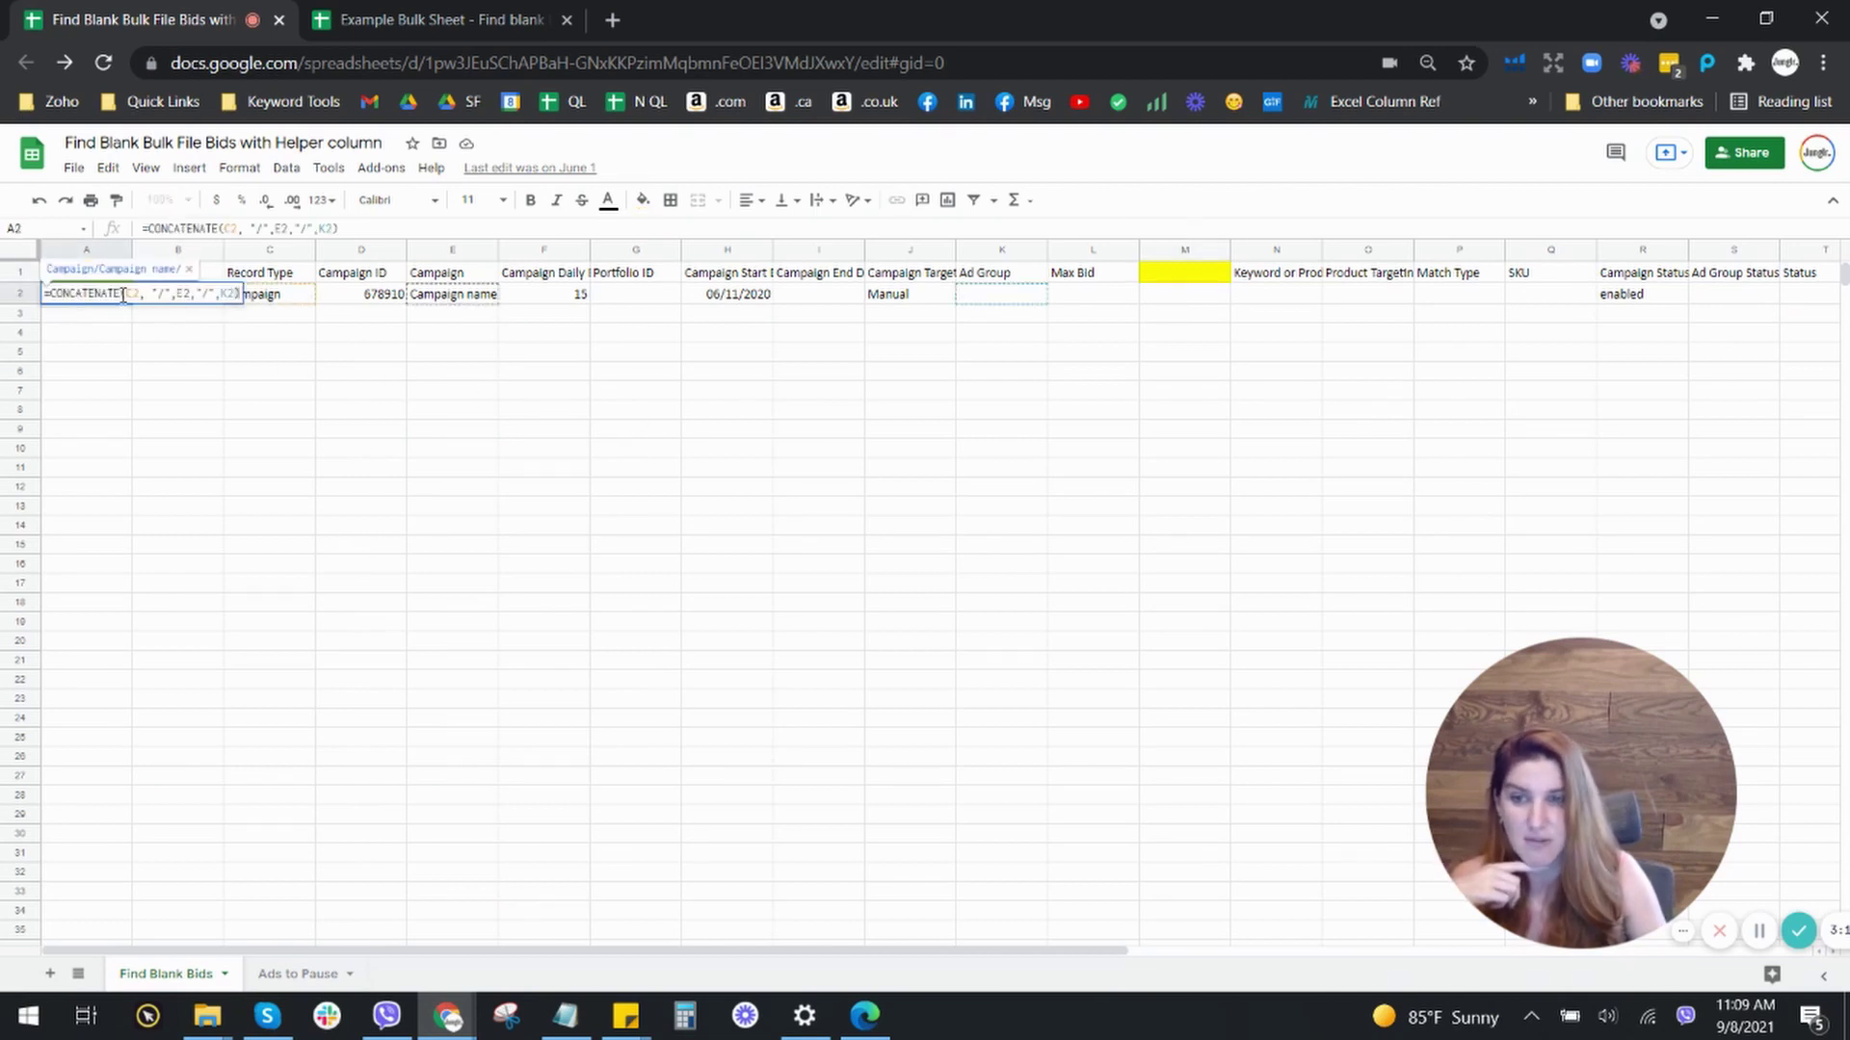
key(Escape)
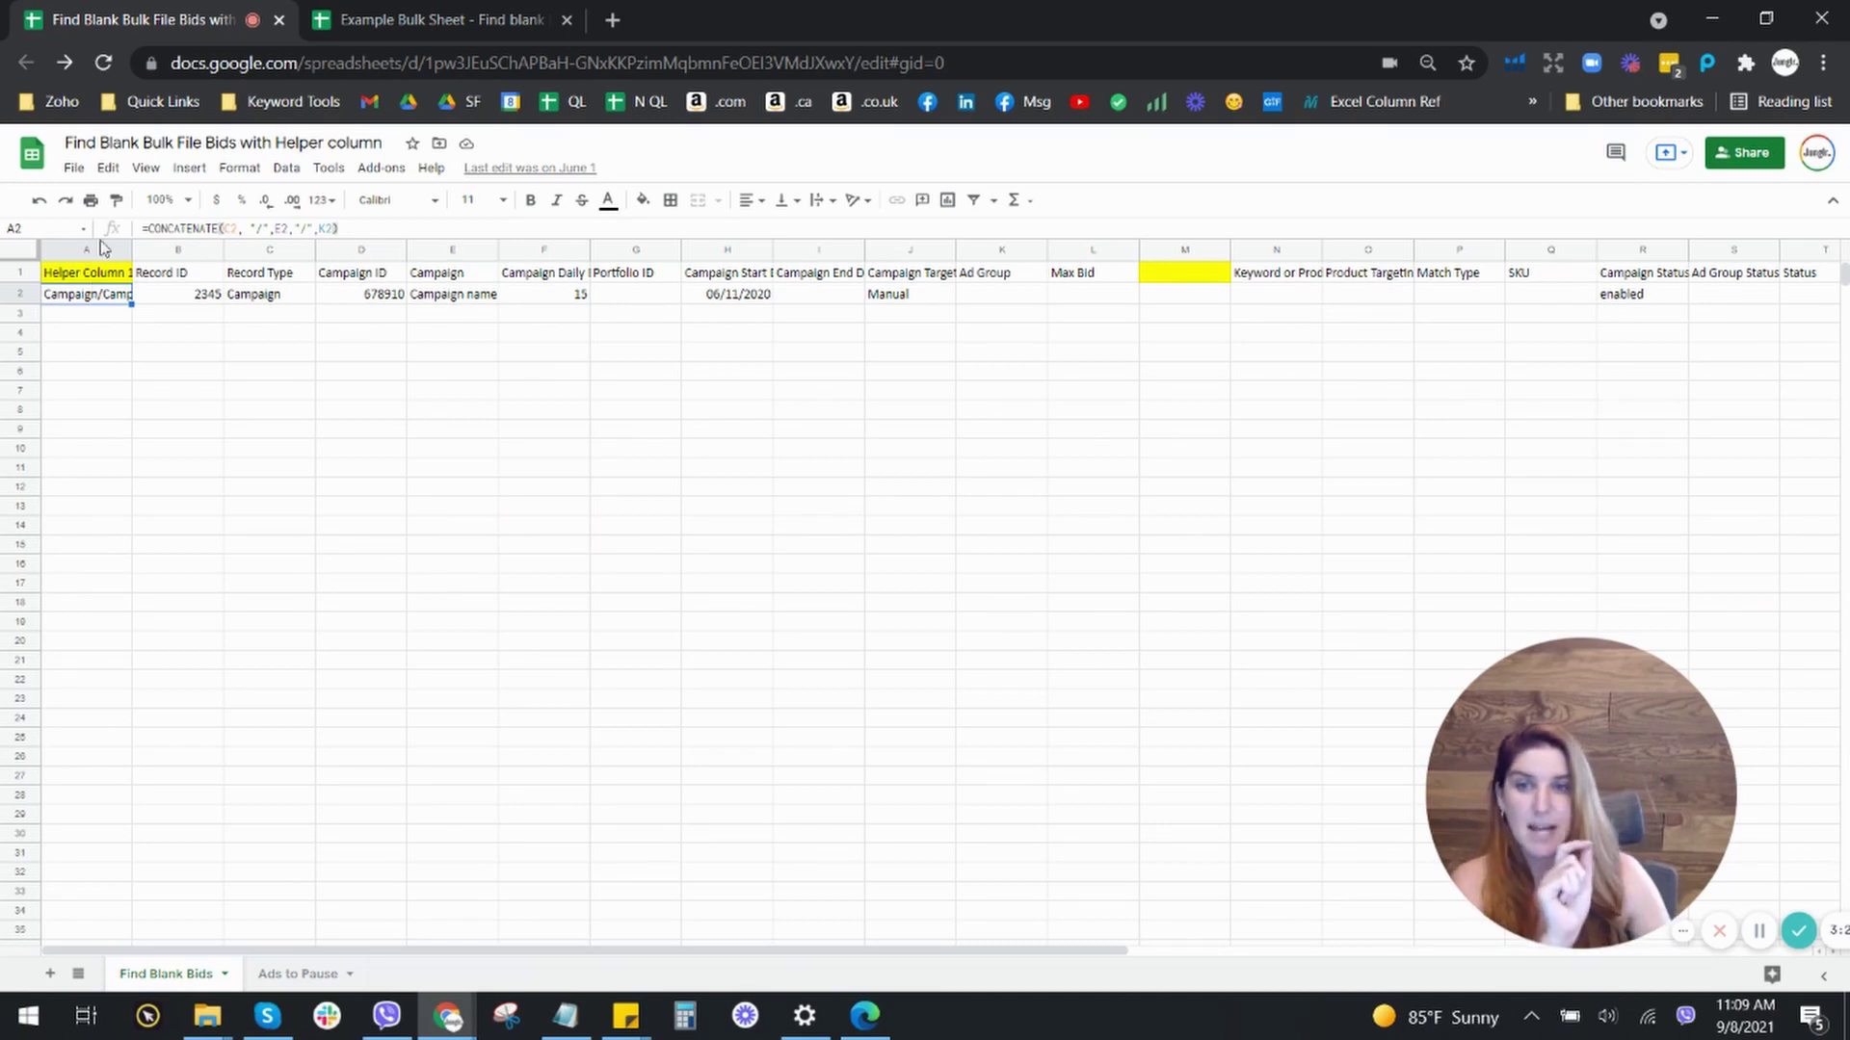
click(387, 14)
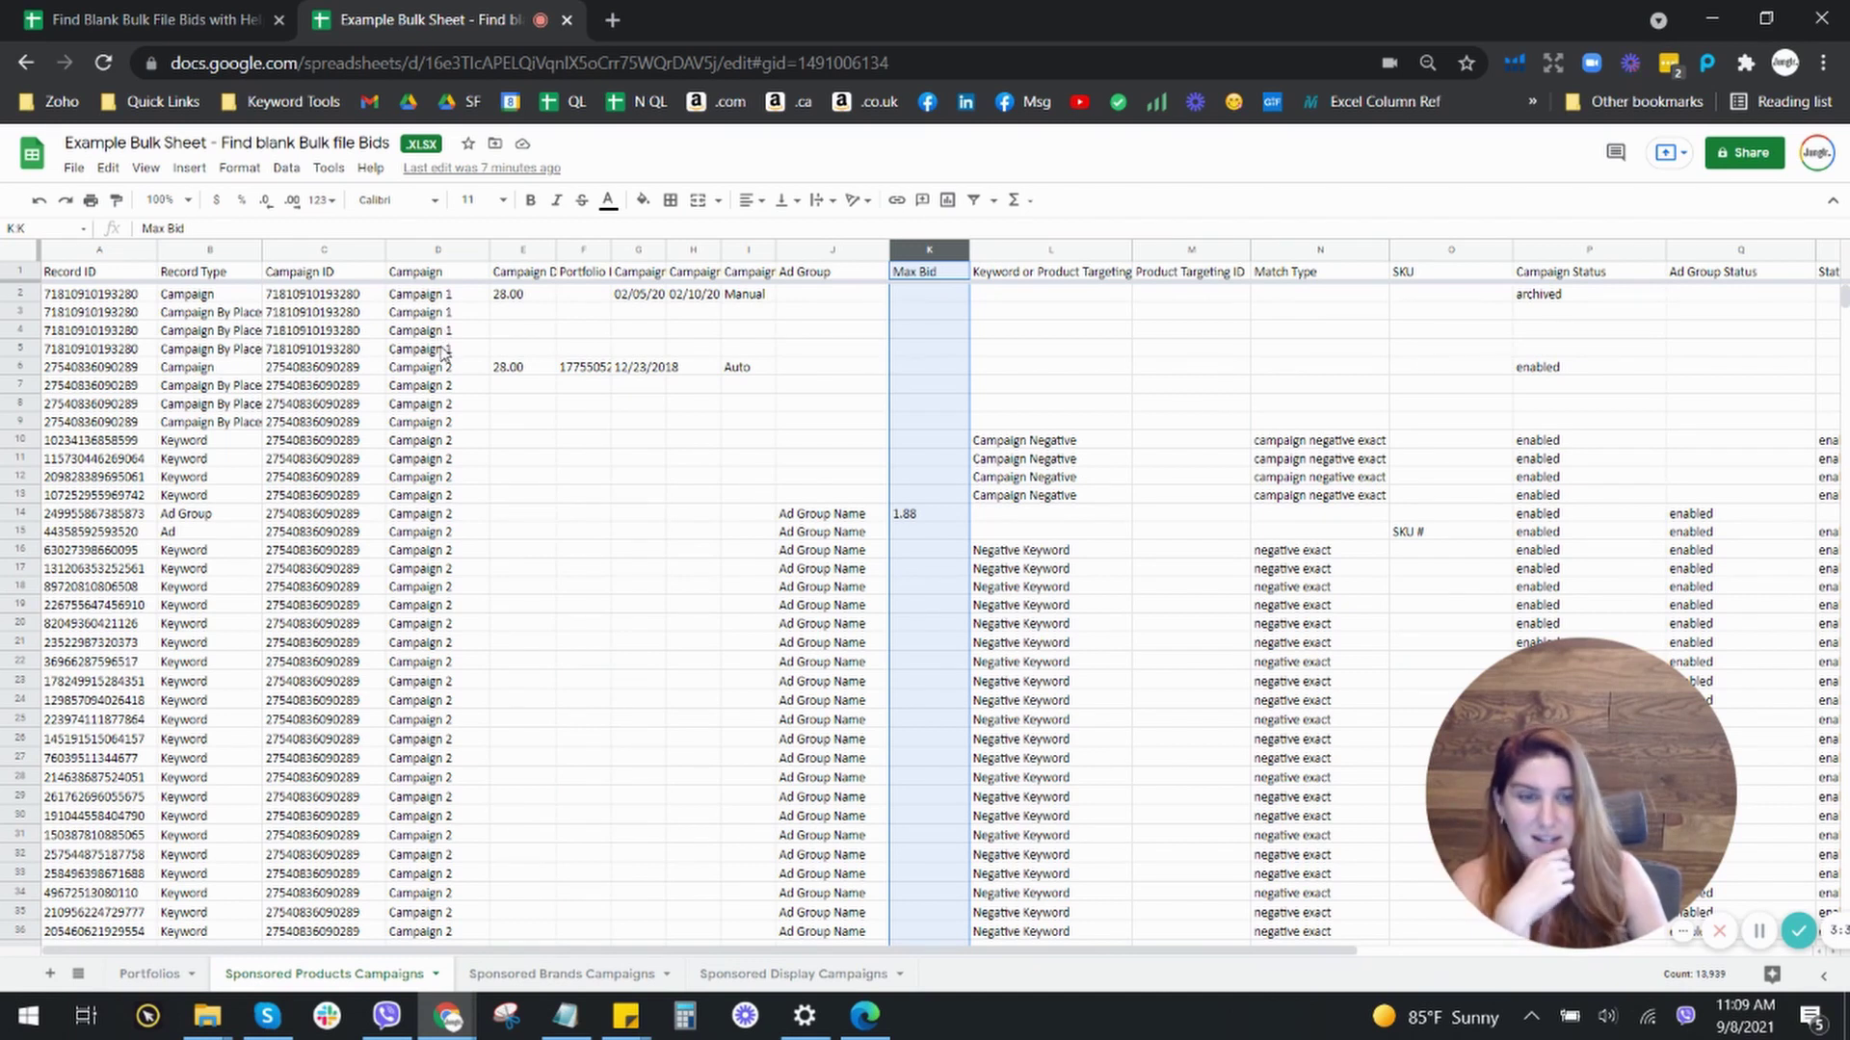
click(674, 460)
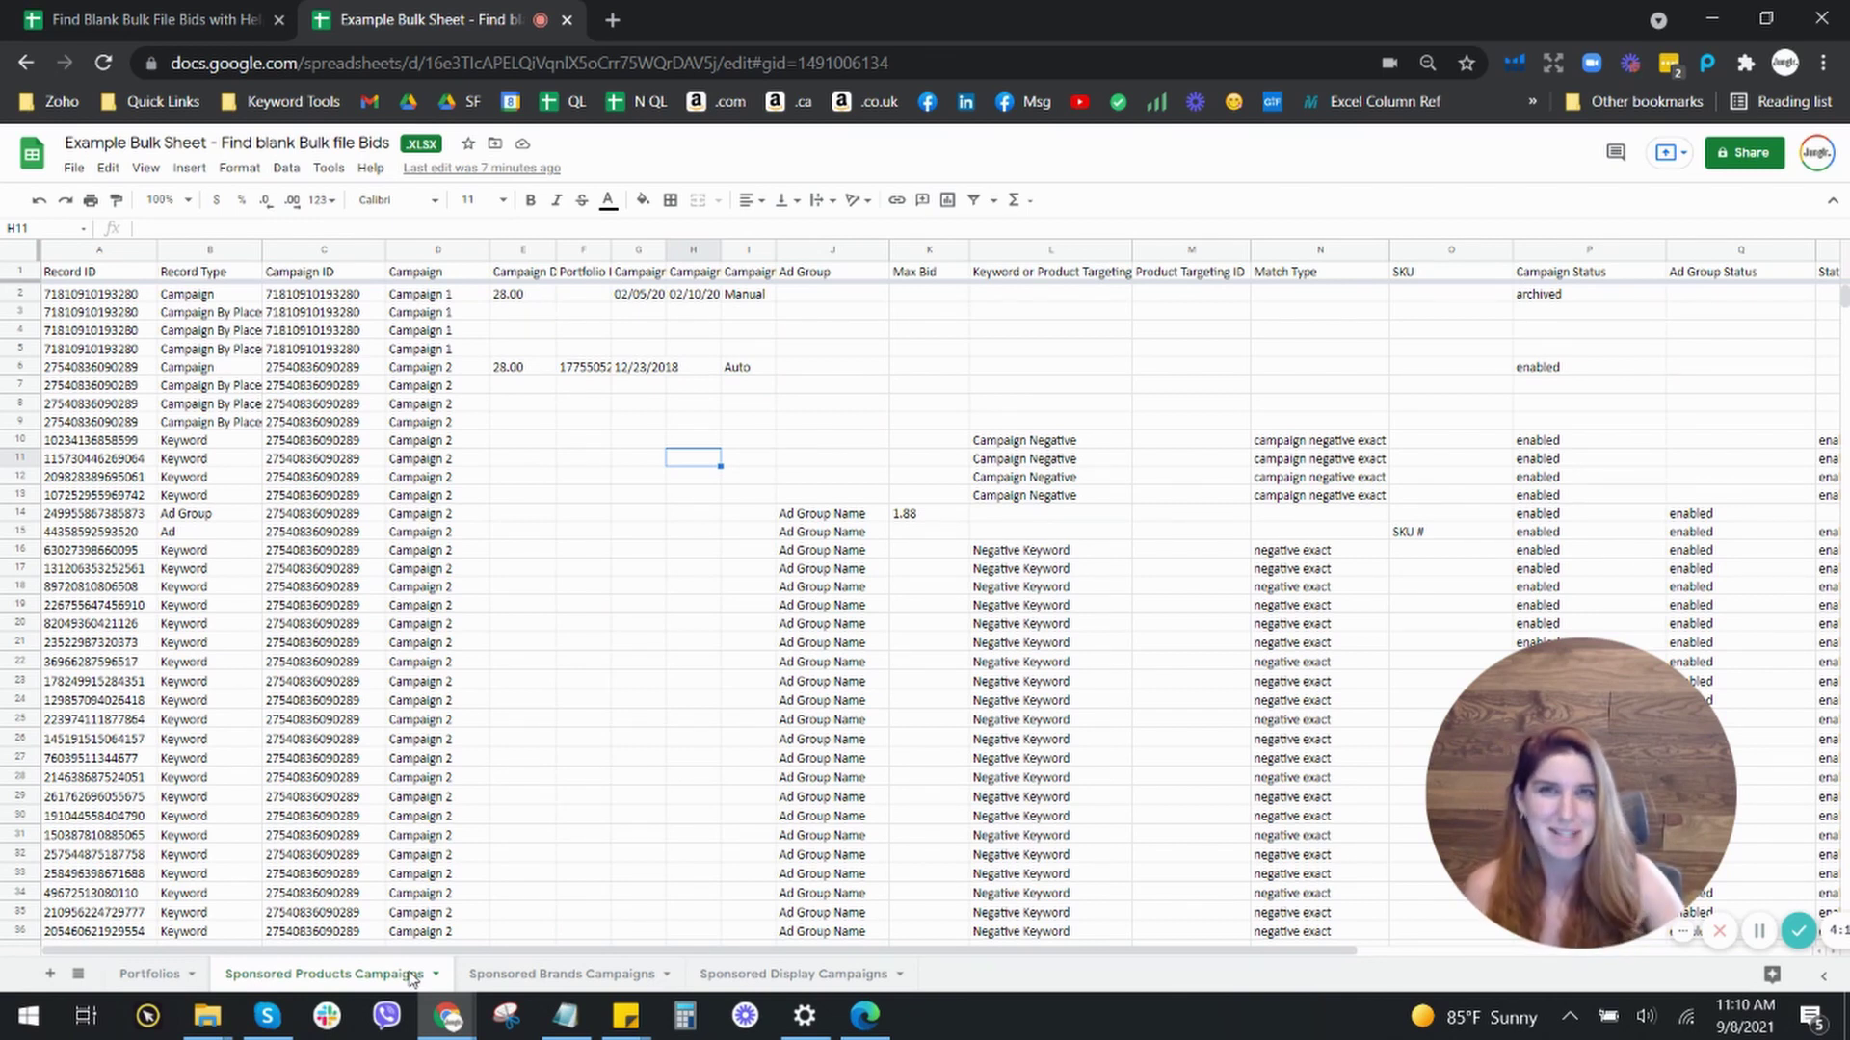
click(99, 250)
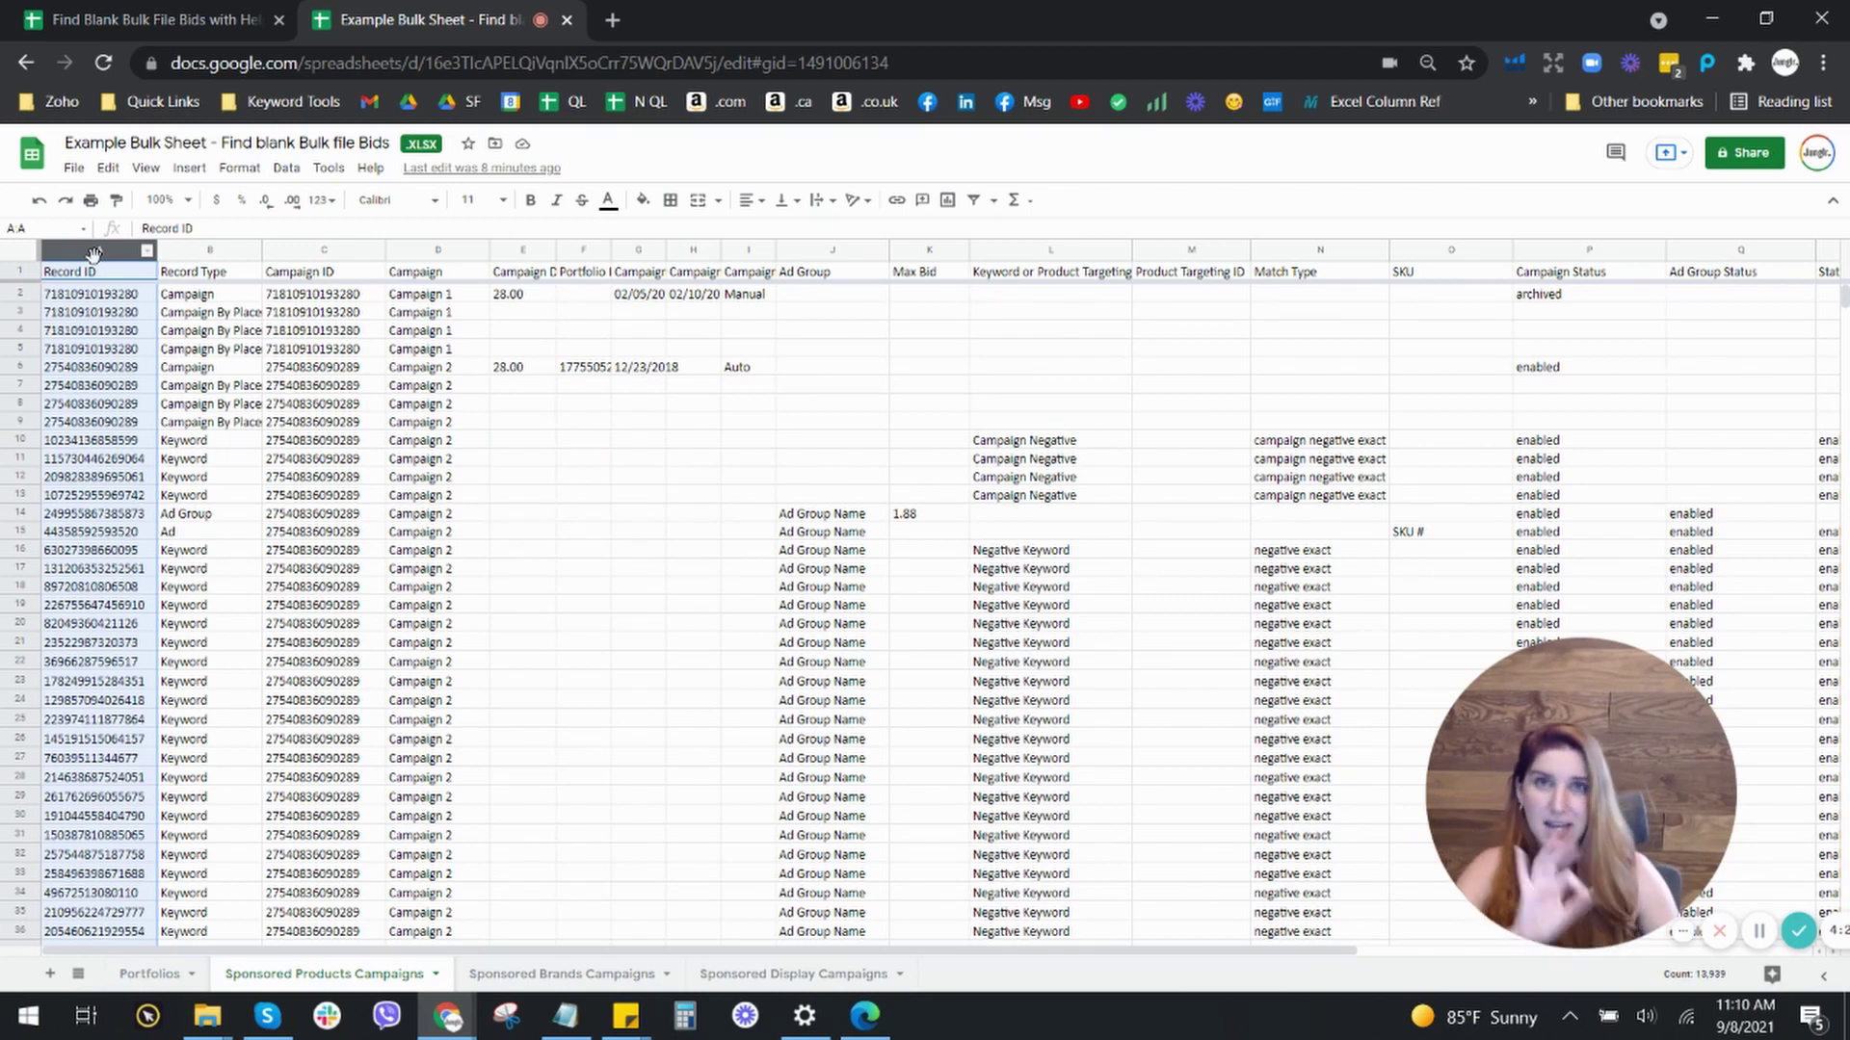
Insert a blank column A before Record ID in the bulk sheet
right_click(93, 253)
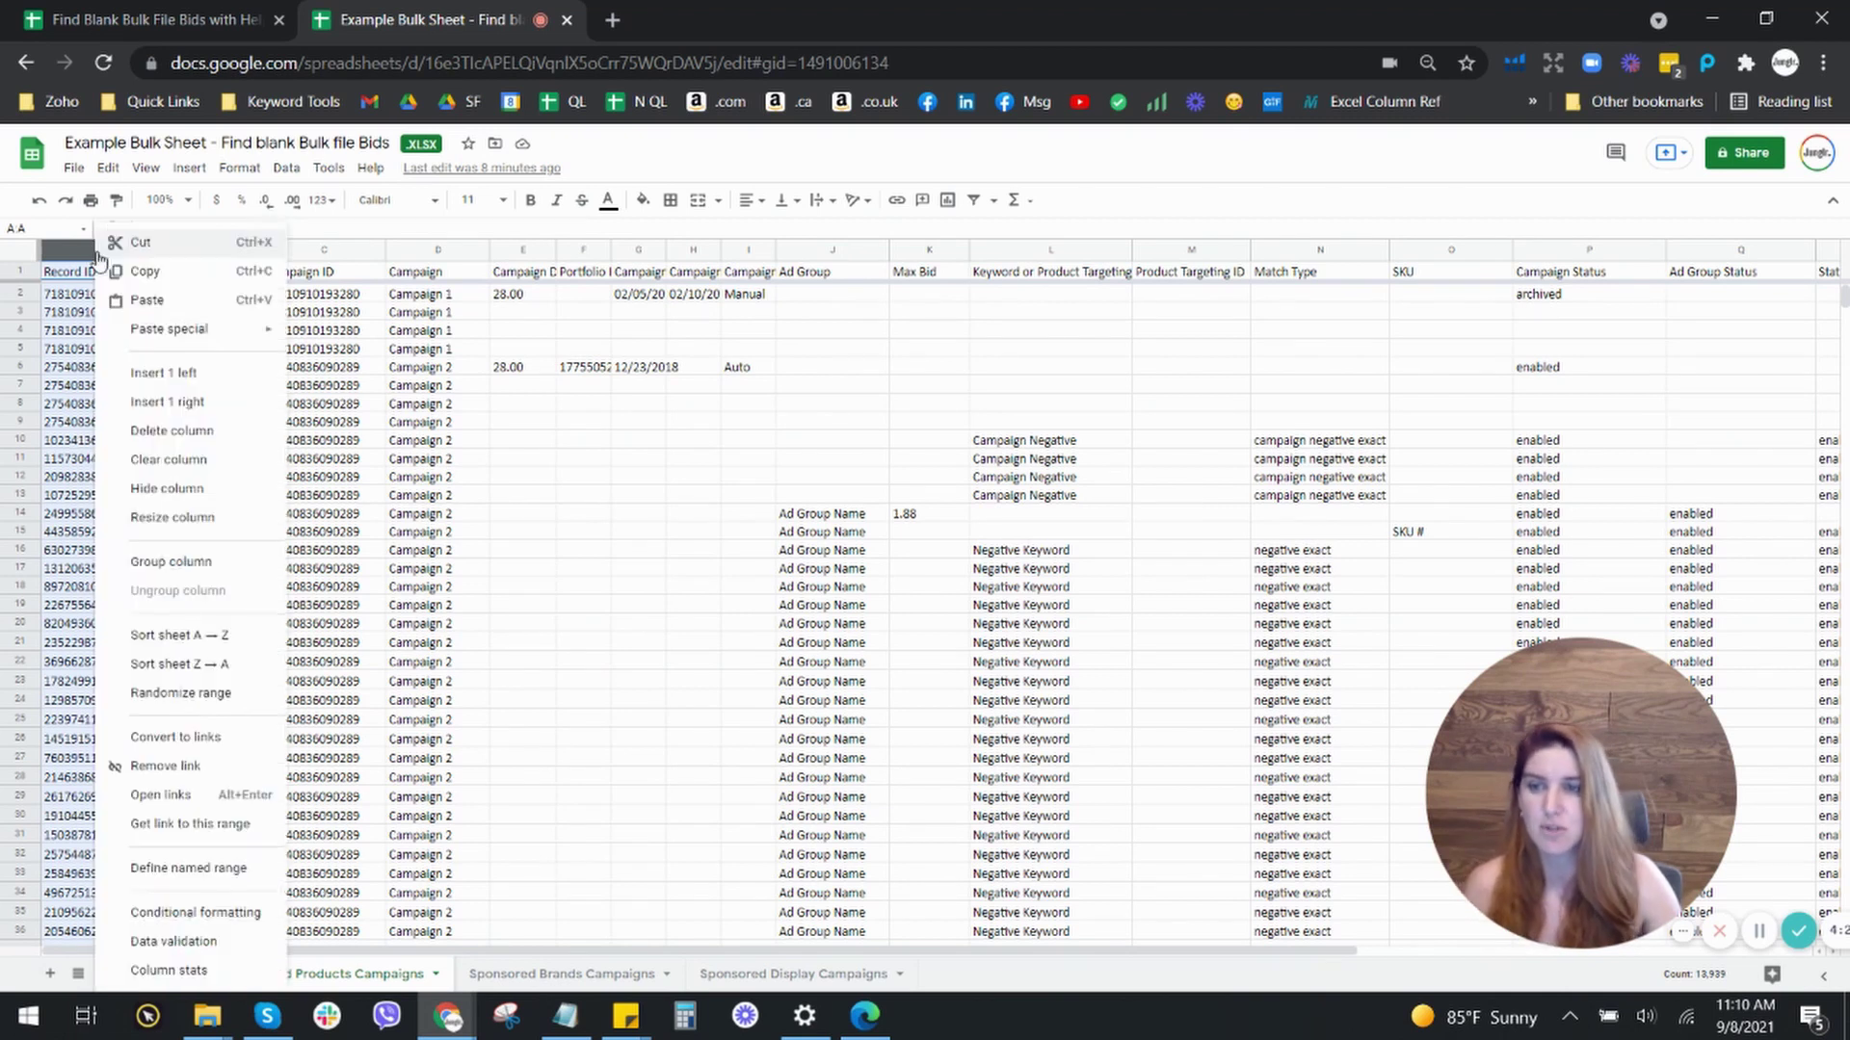
click(199, 383)
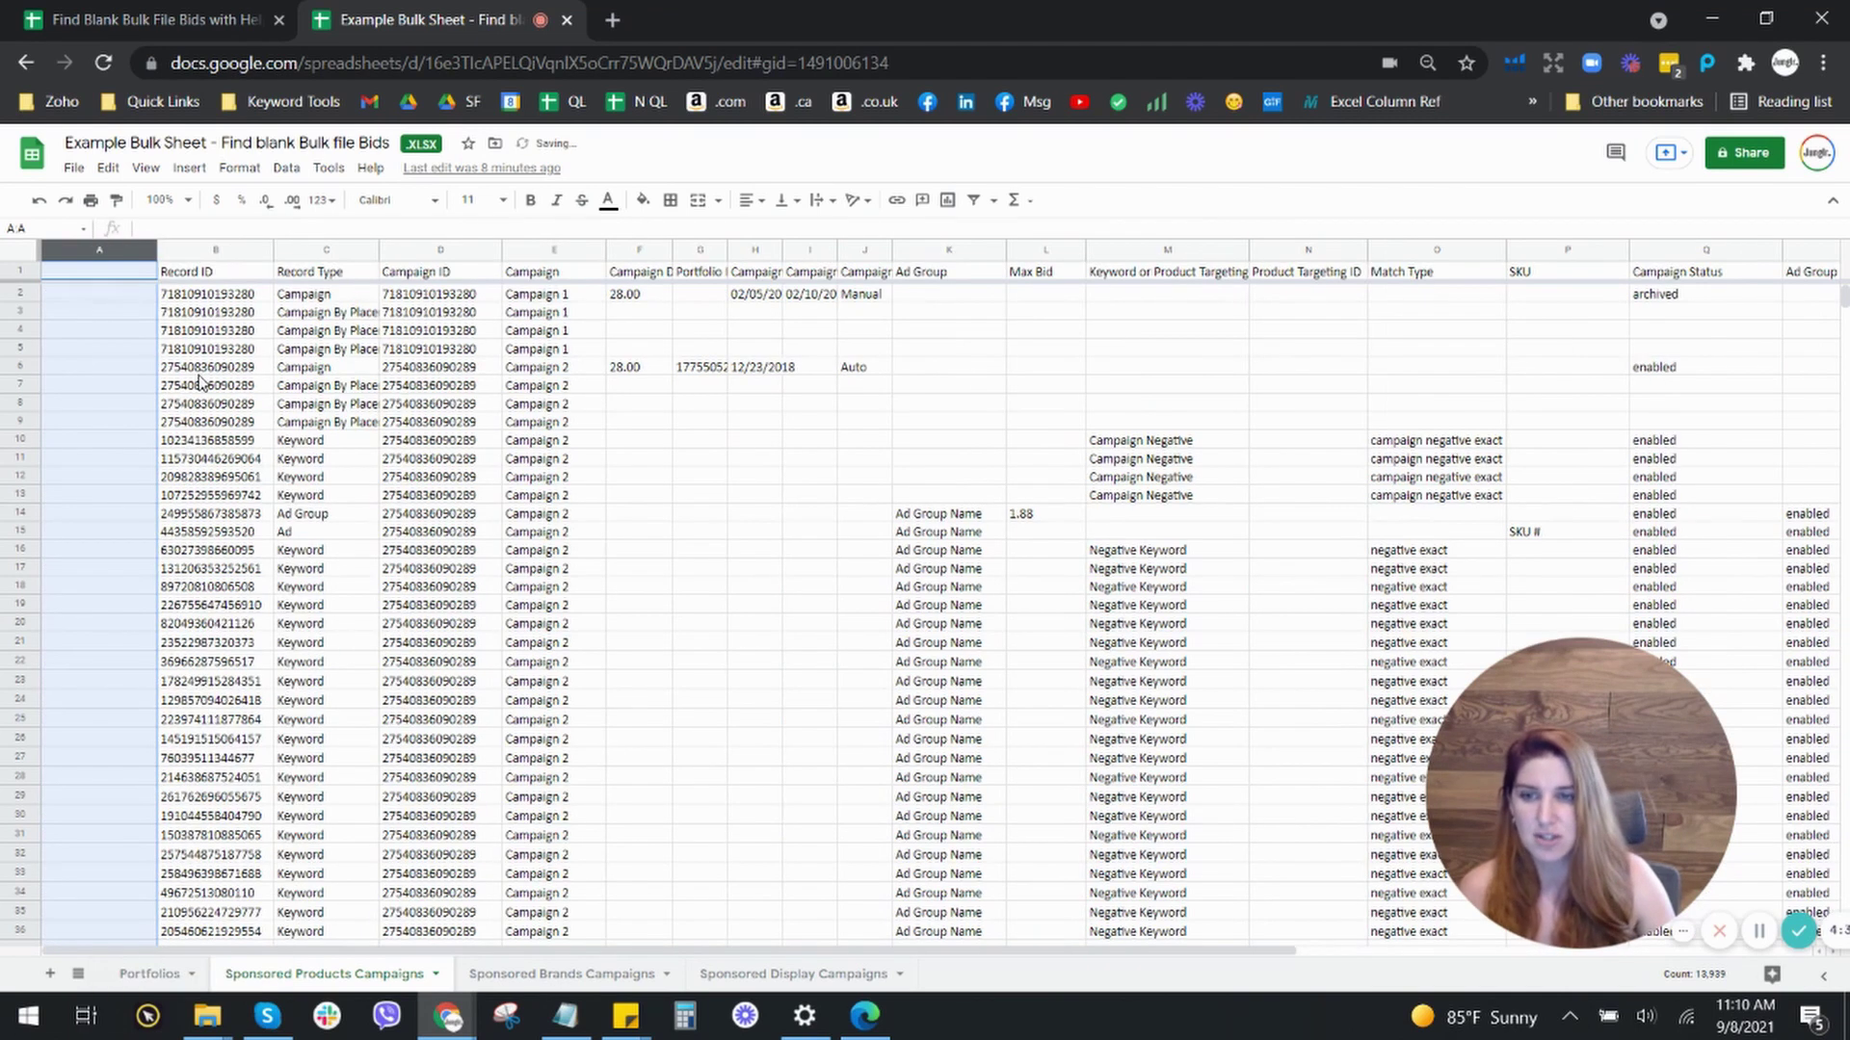
click(79, 282)
click(84, 301)
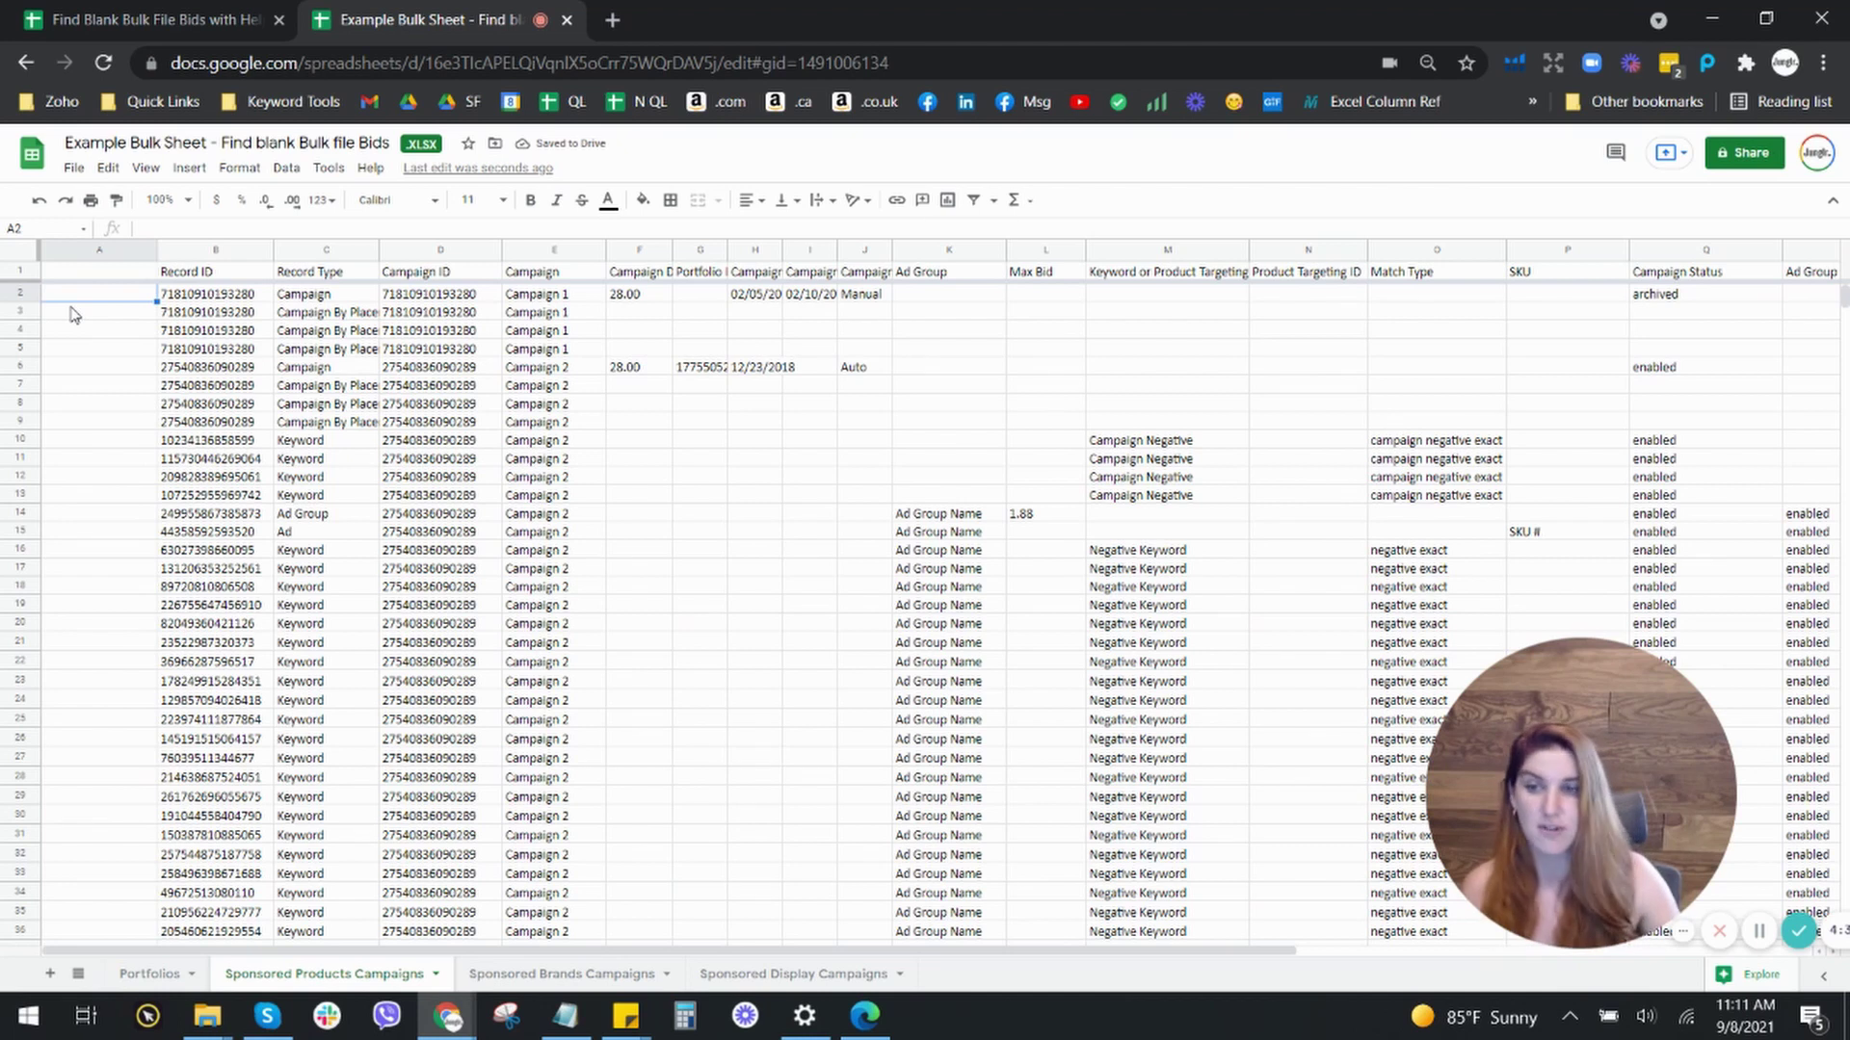
Copy the template's A2 CONCATENATE formula and paste it into the bulk sheet's new A2
click(157, 12)
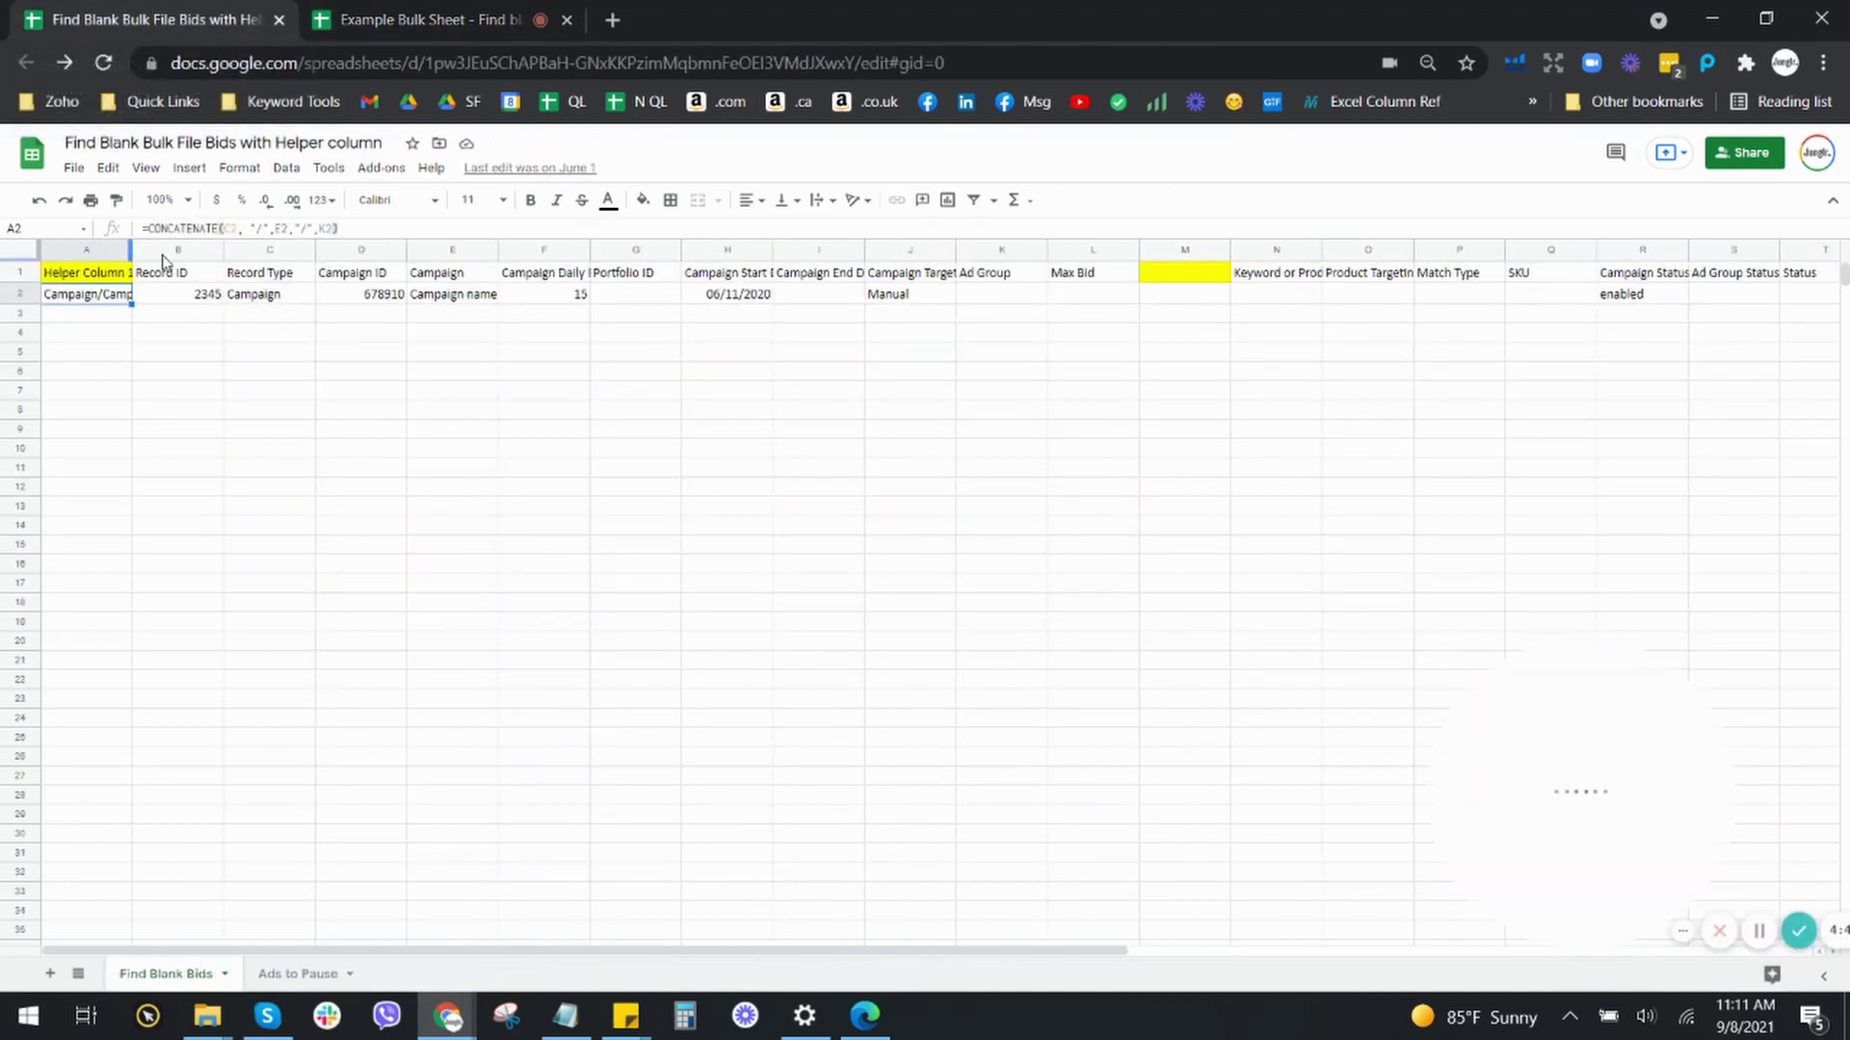
drag(133, 246, 199, 242)
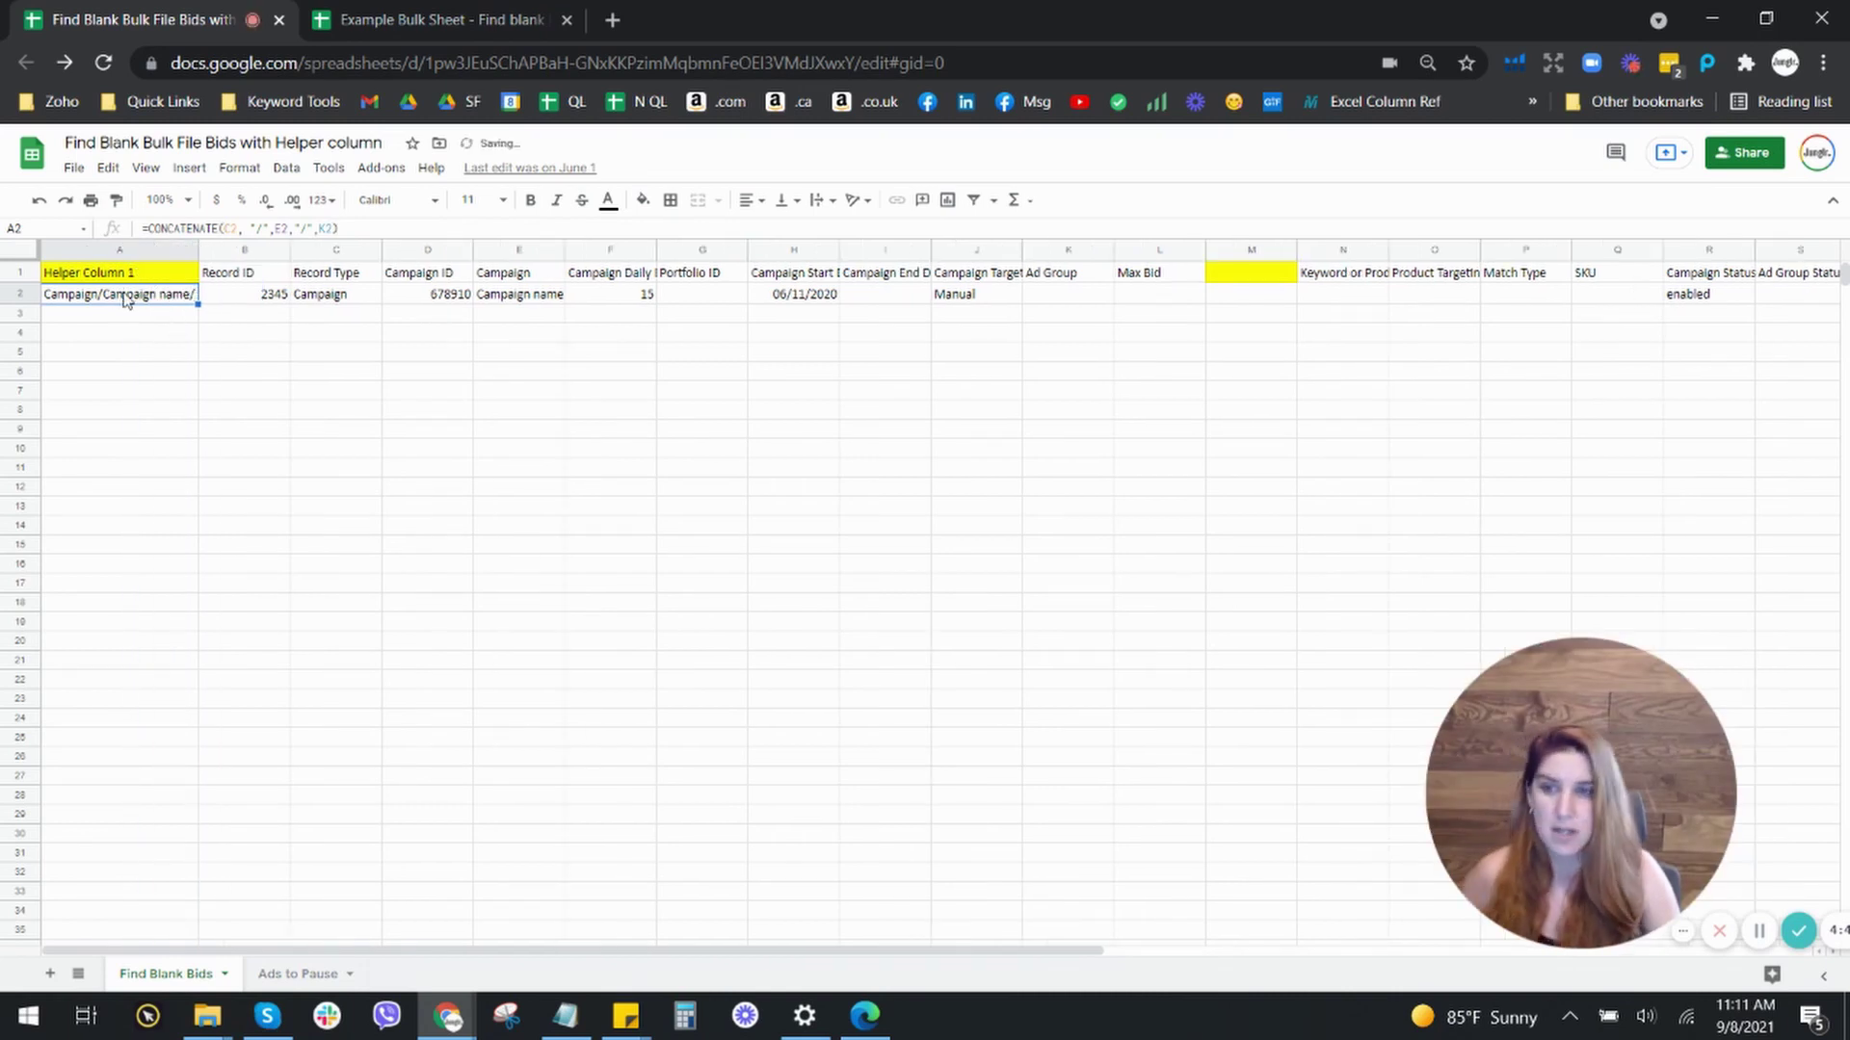
double_click(125, 300)
key(ctrl+a)
key(ctrl+c)
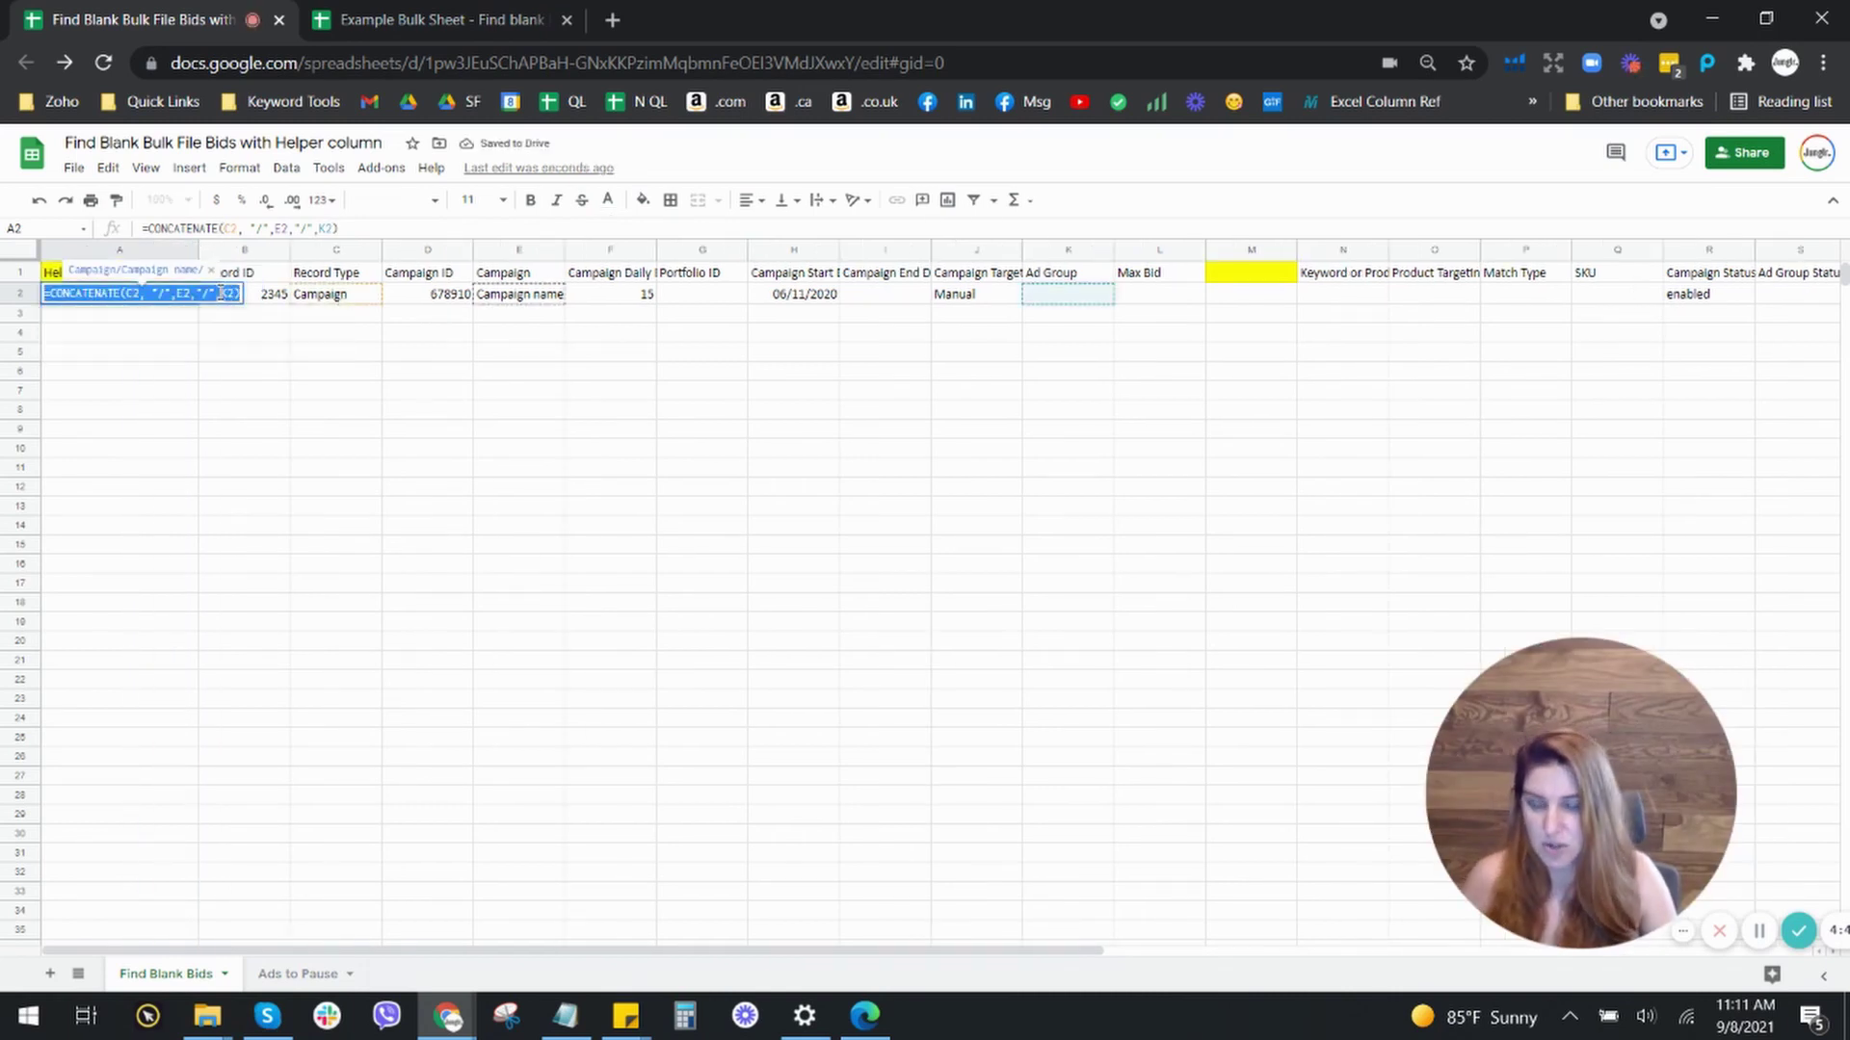
click(402, 12)
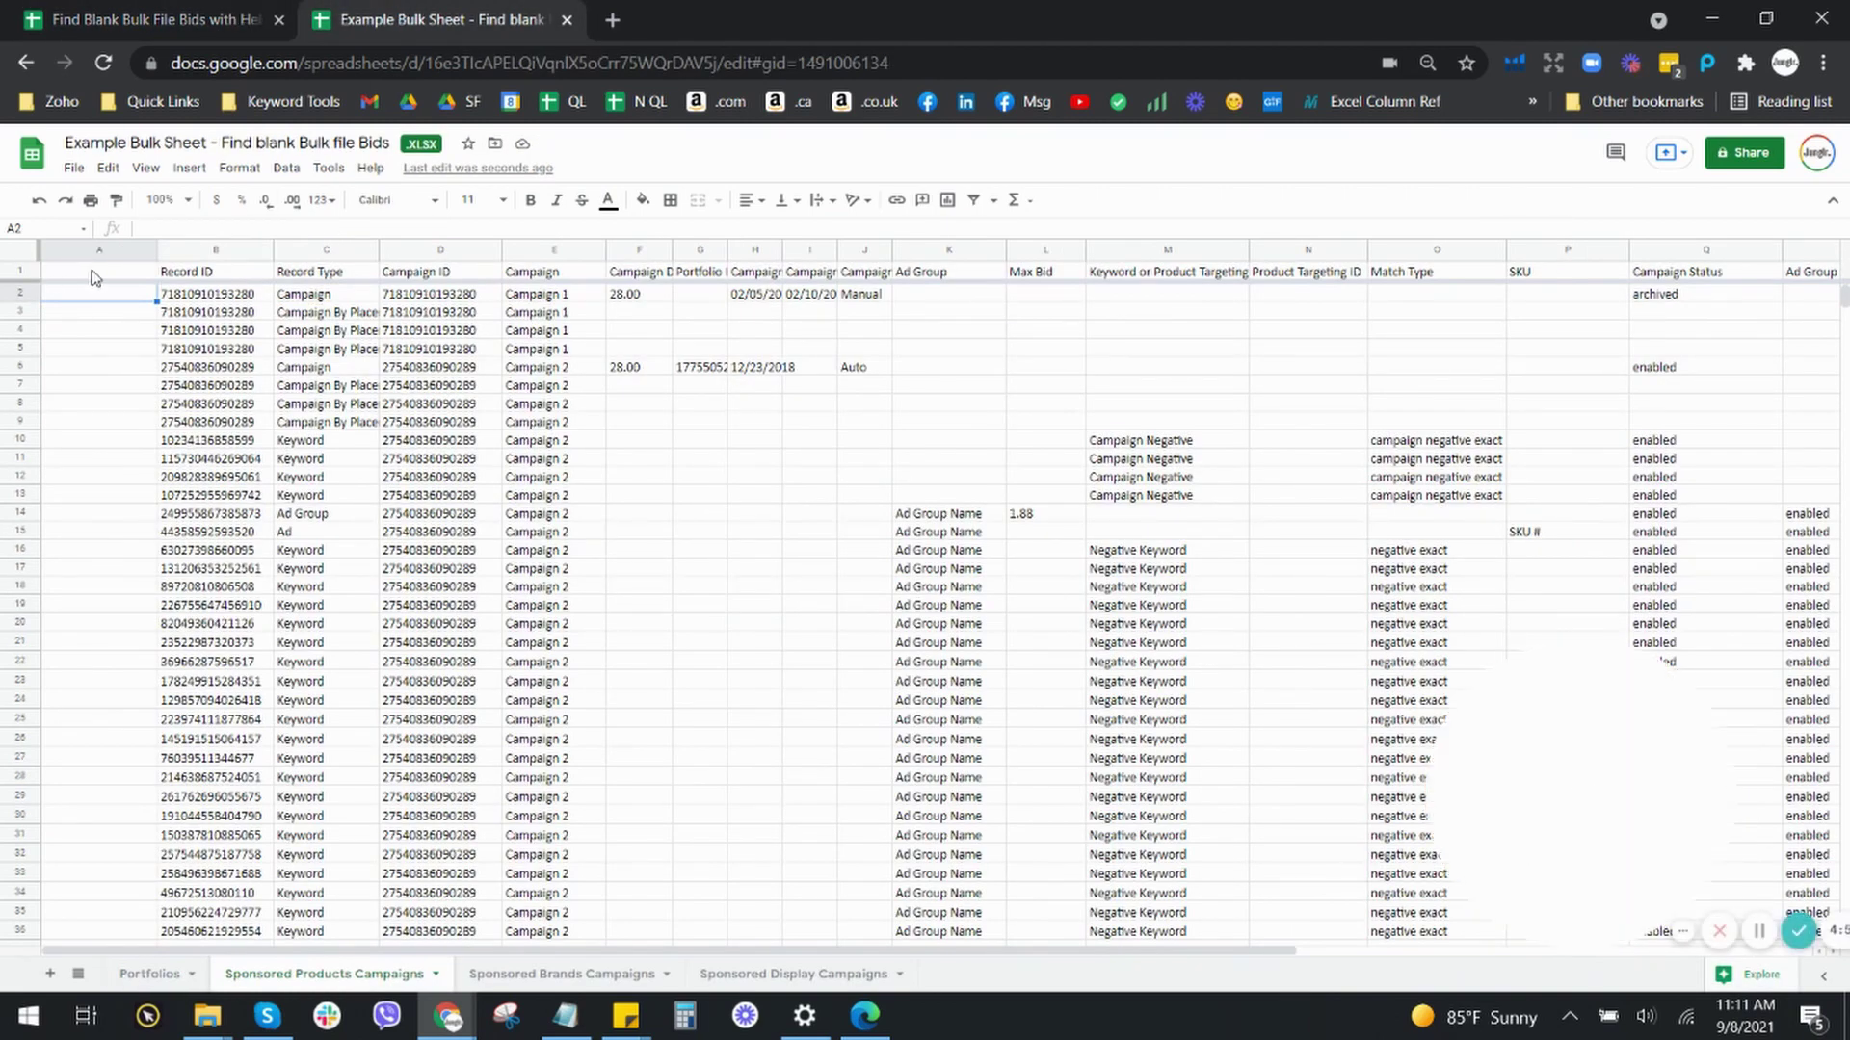
double_click(50, 294)
key(ctrl+v)
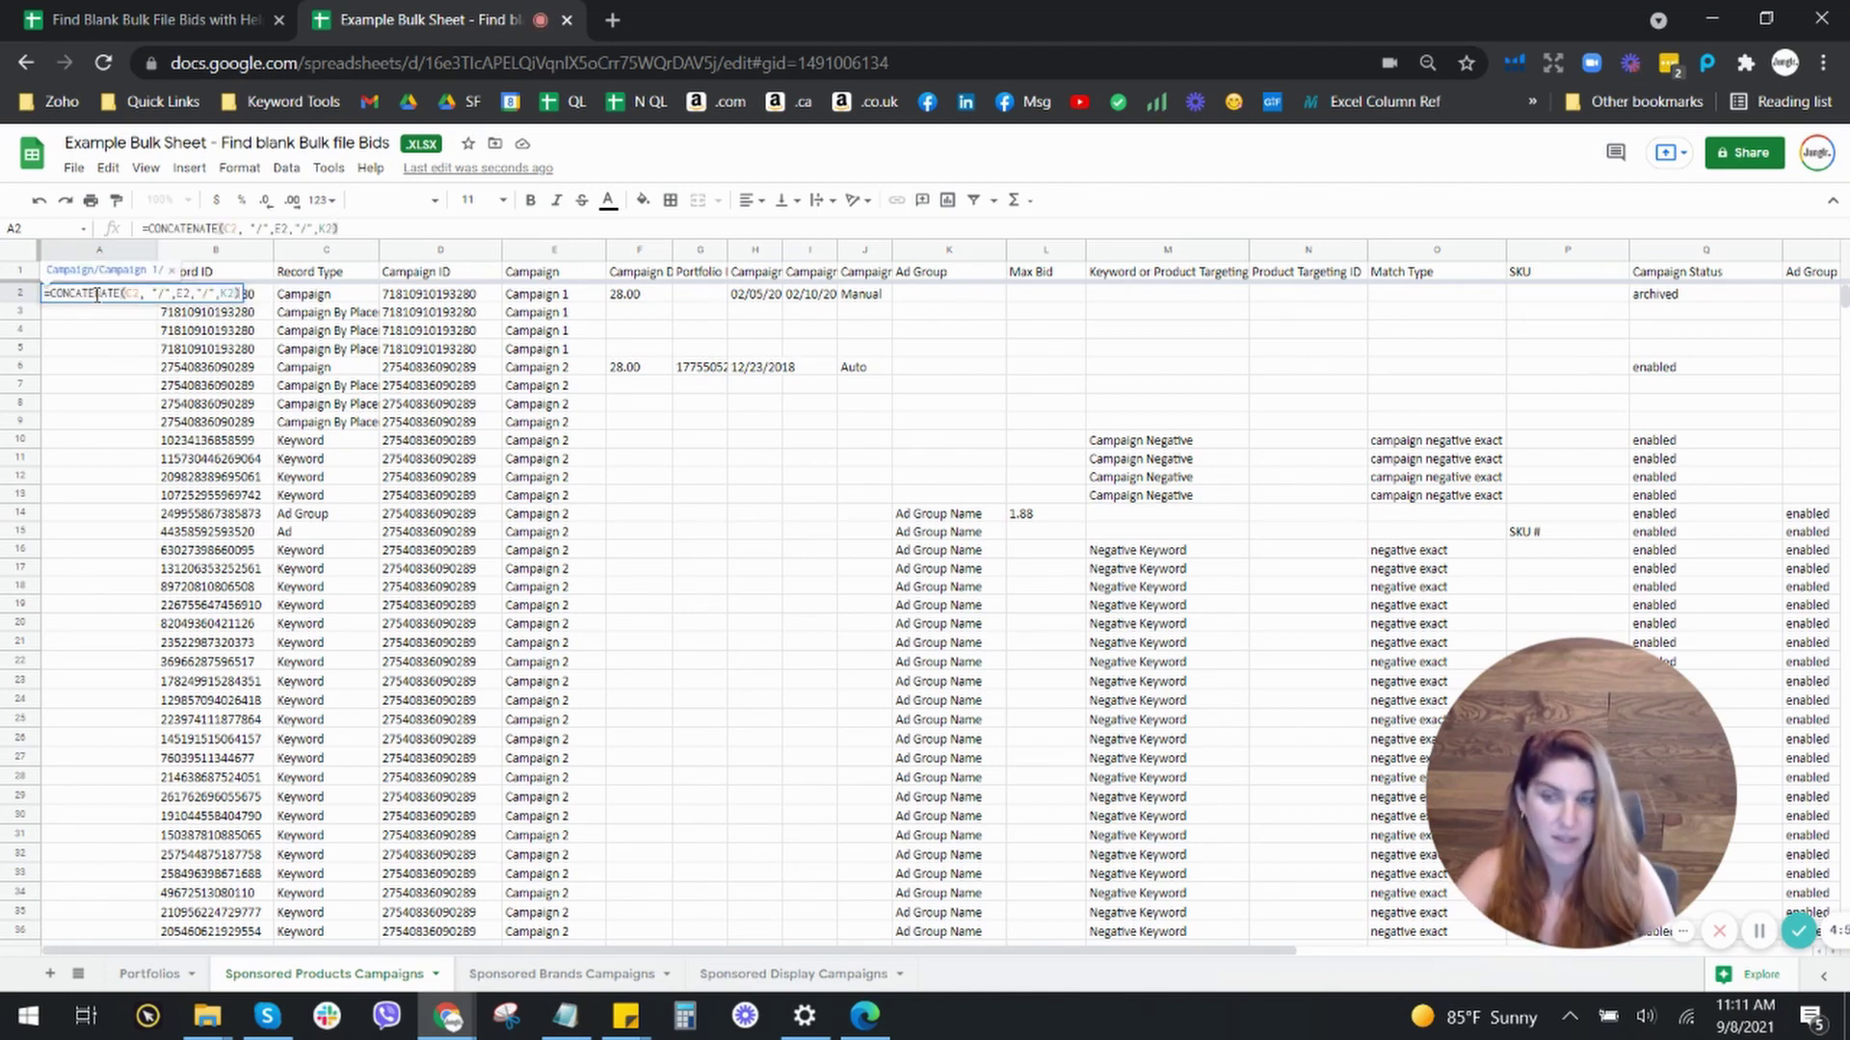
key(Return)
Fill the A2 CONCATENATE formula down column A through row 13939, then return to the top
click(98, 302)
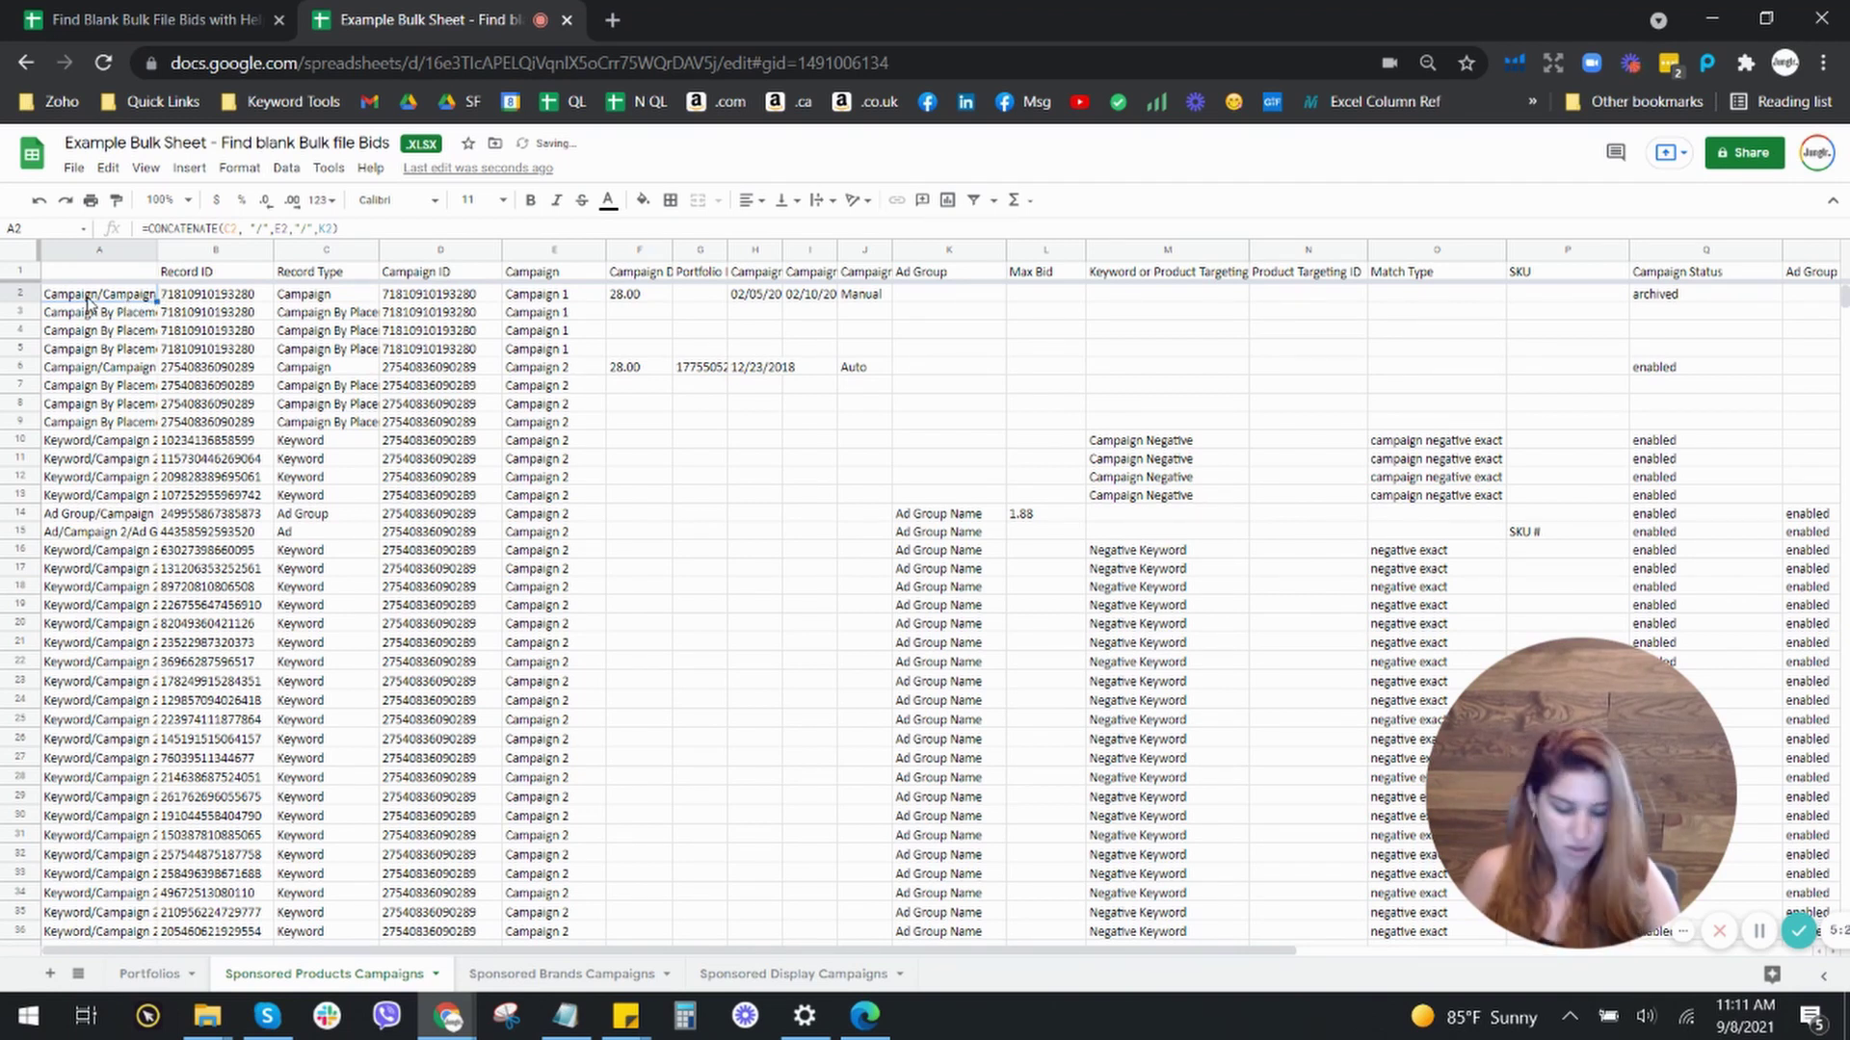
key(ctrl+shift+Down)
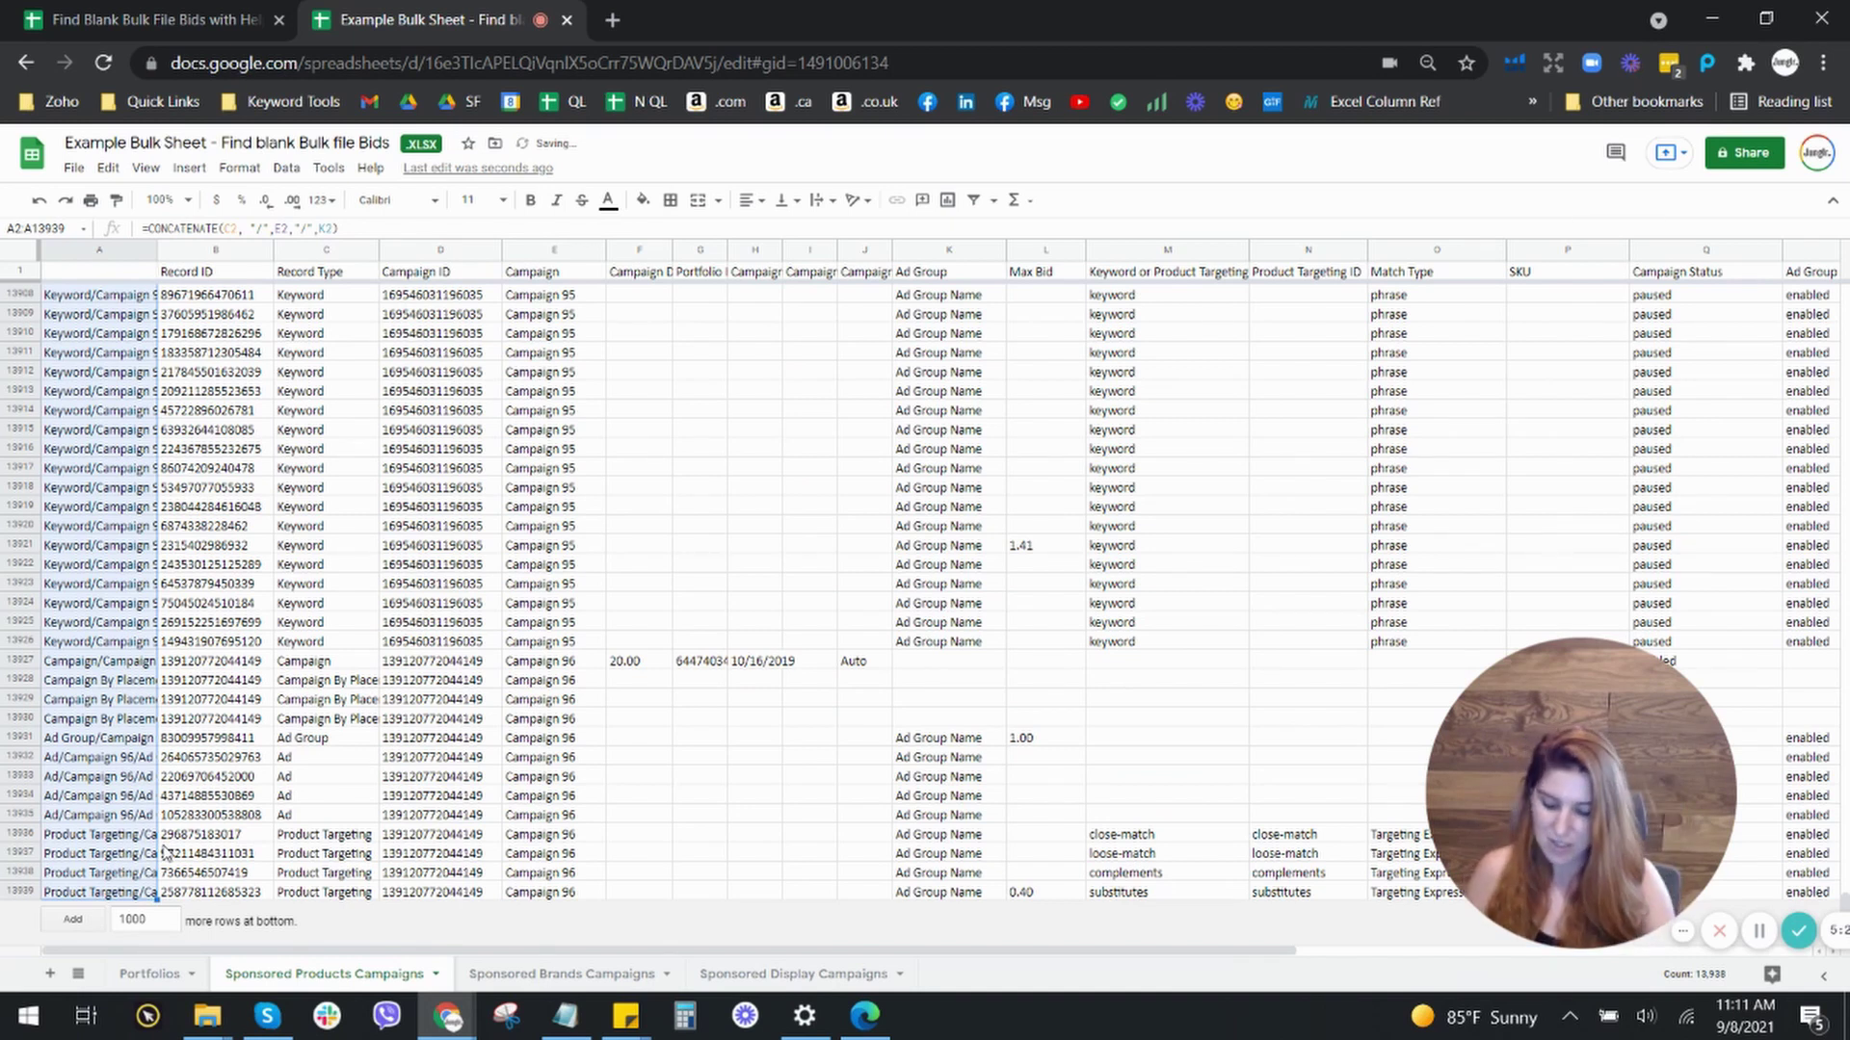
key(ctrl+d)
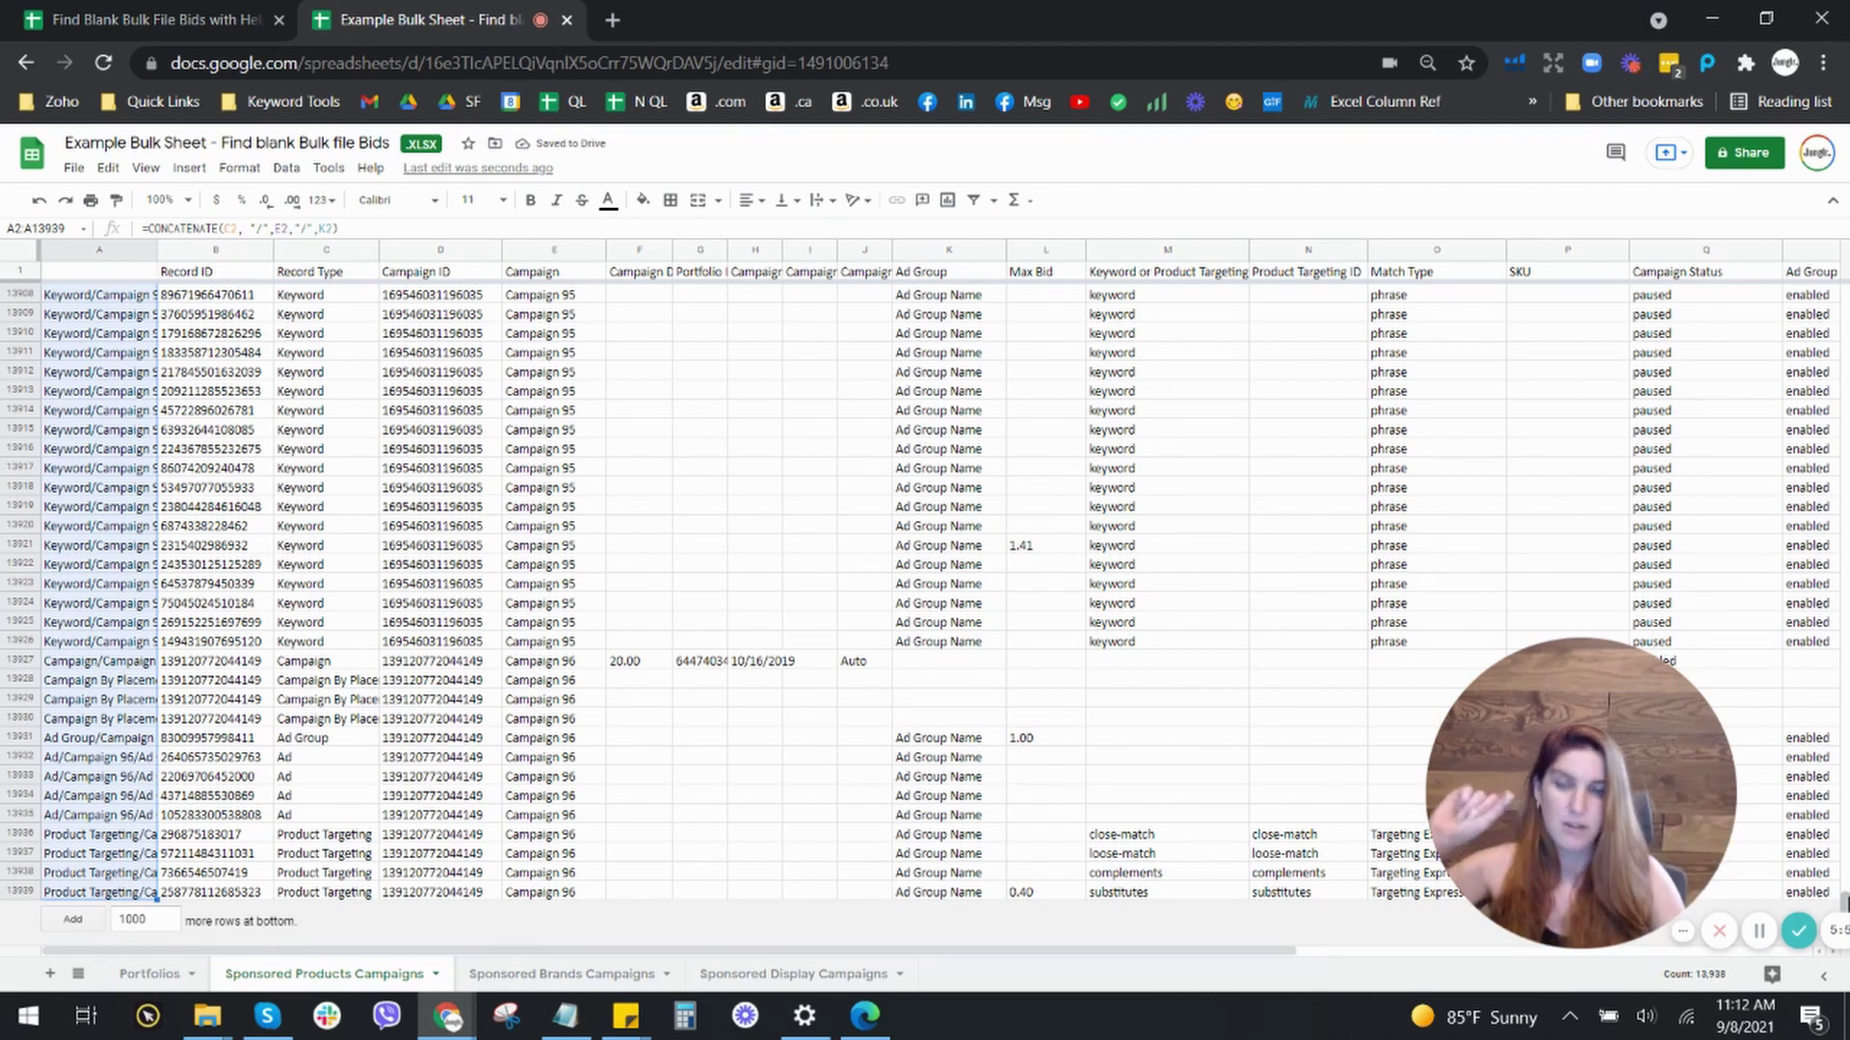
drag(1843, 903, 1839, 241)
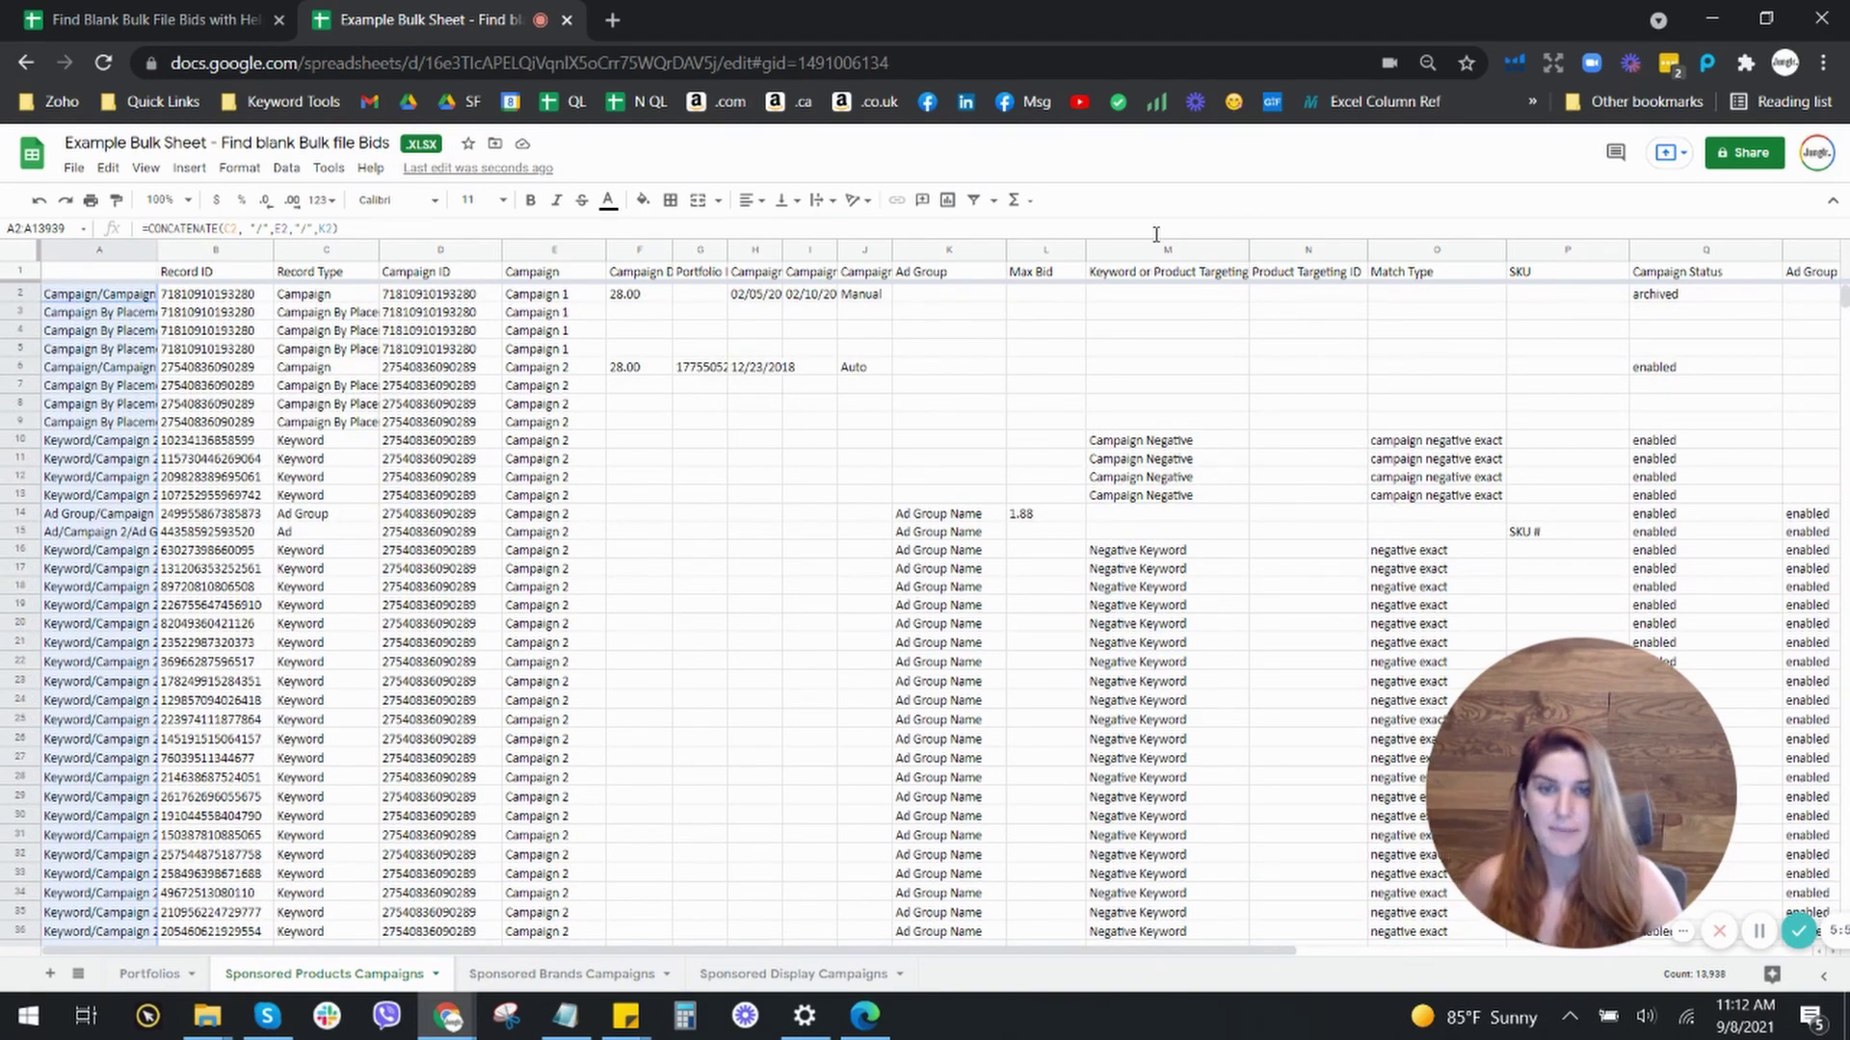
Glance at the template's helper formula, then insert a blank column M left of Keyword or Product Targeting
click(96, 15)
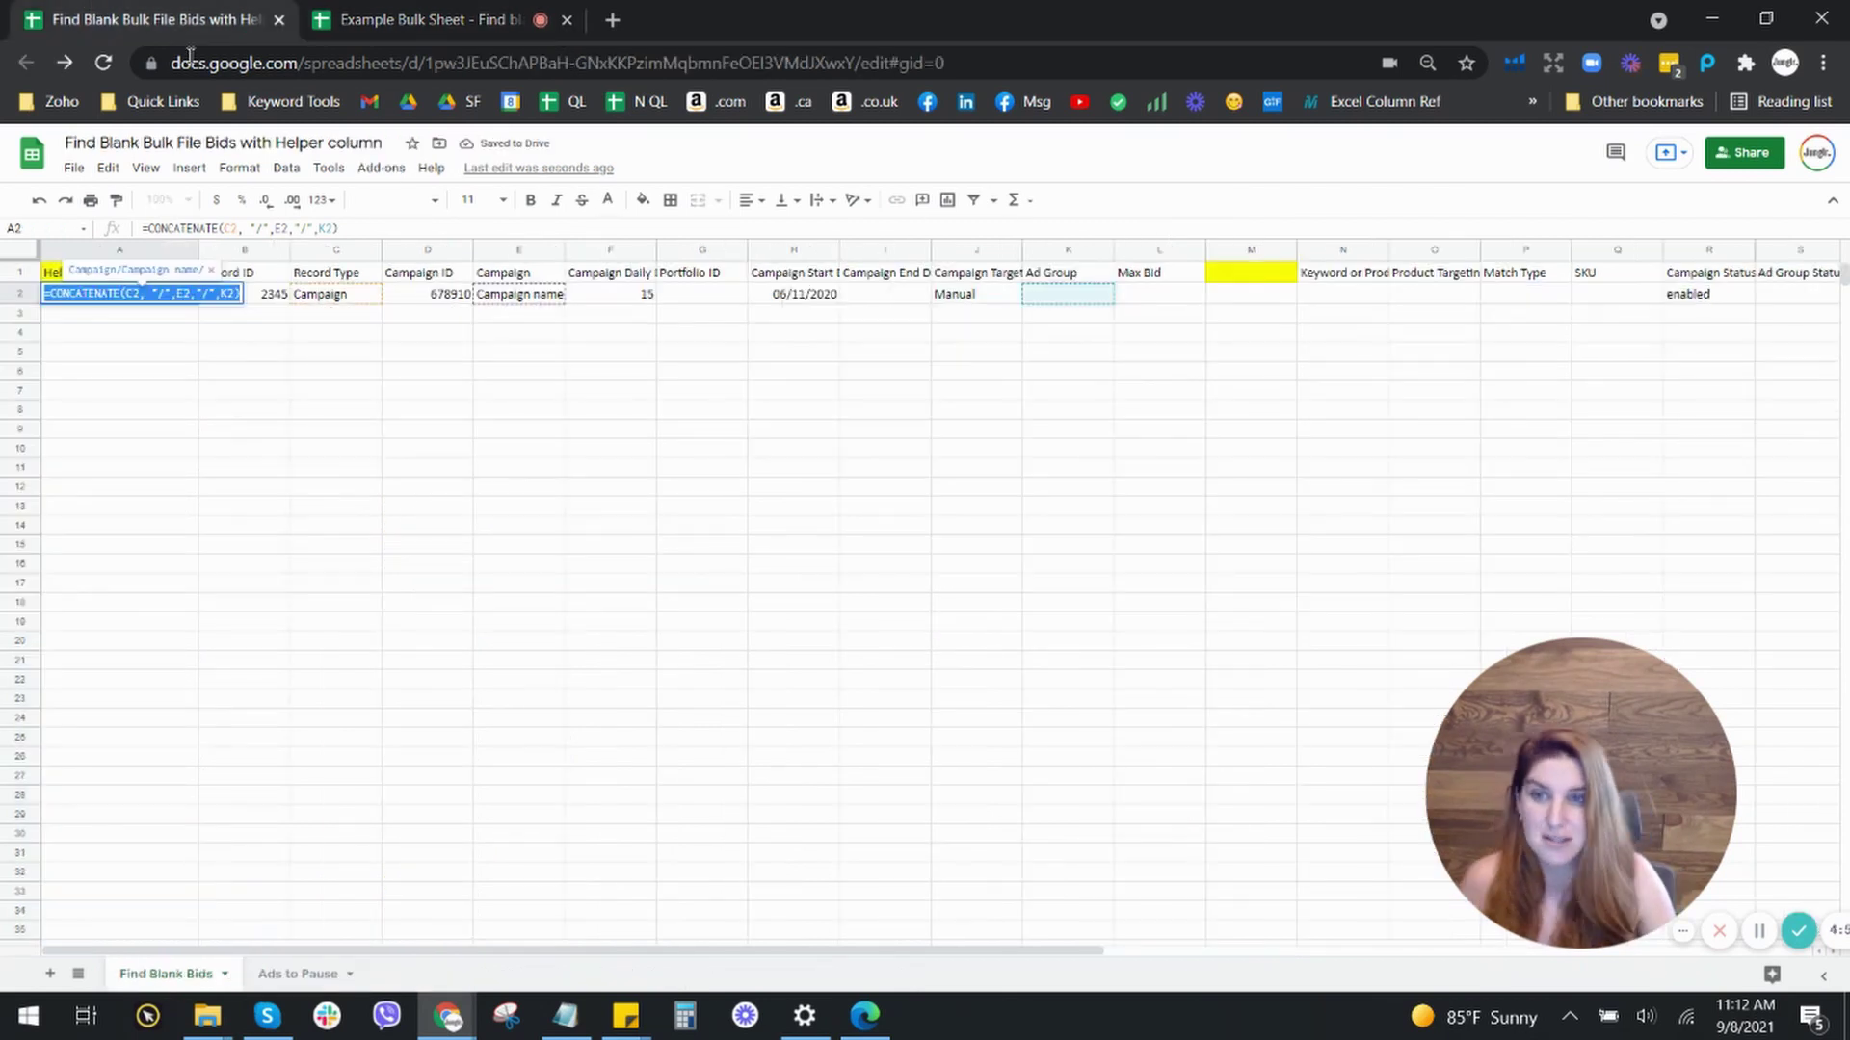
click(330, 398)
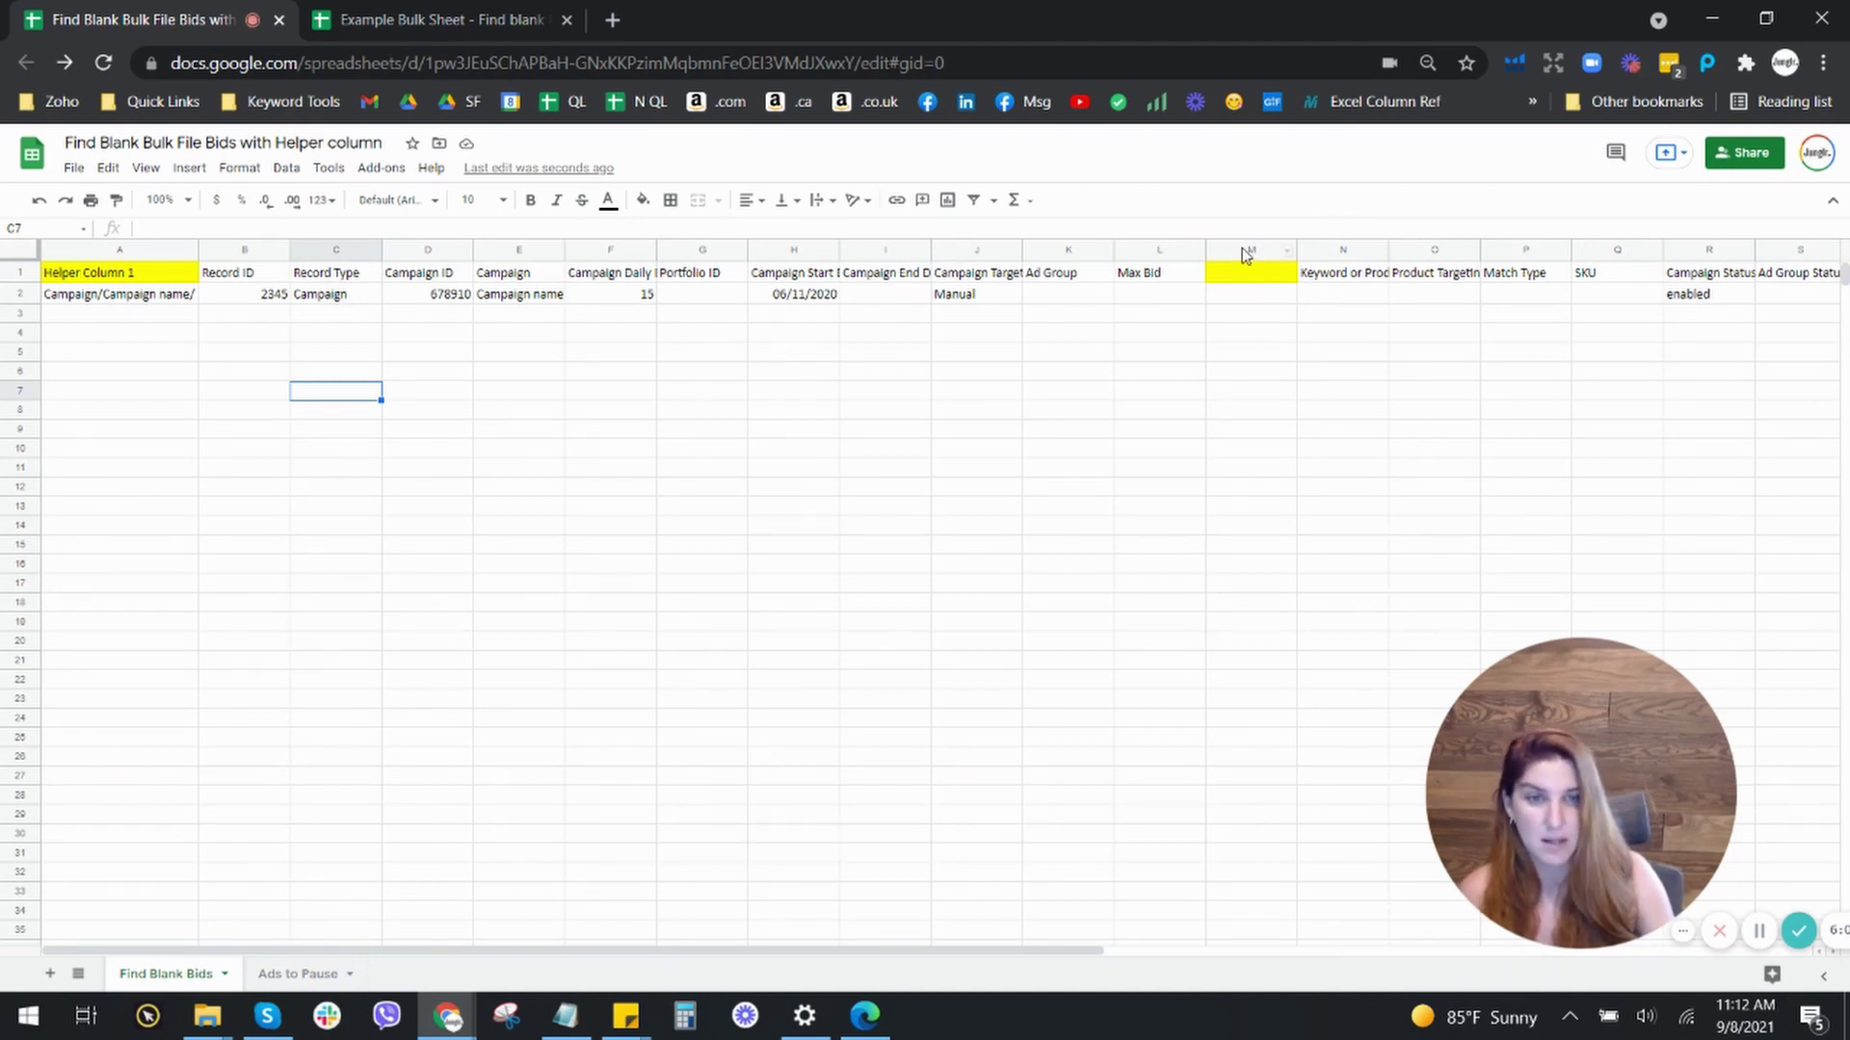
click(430, 11)
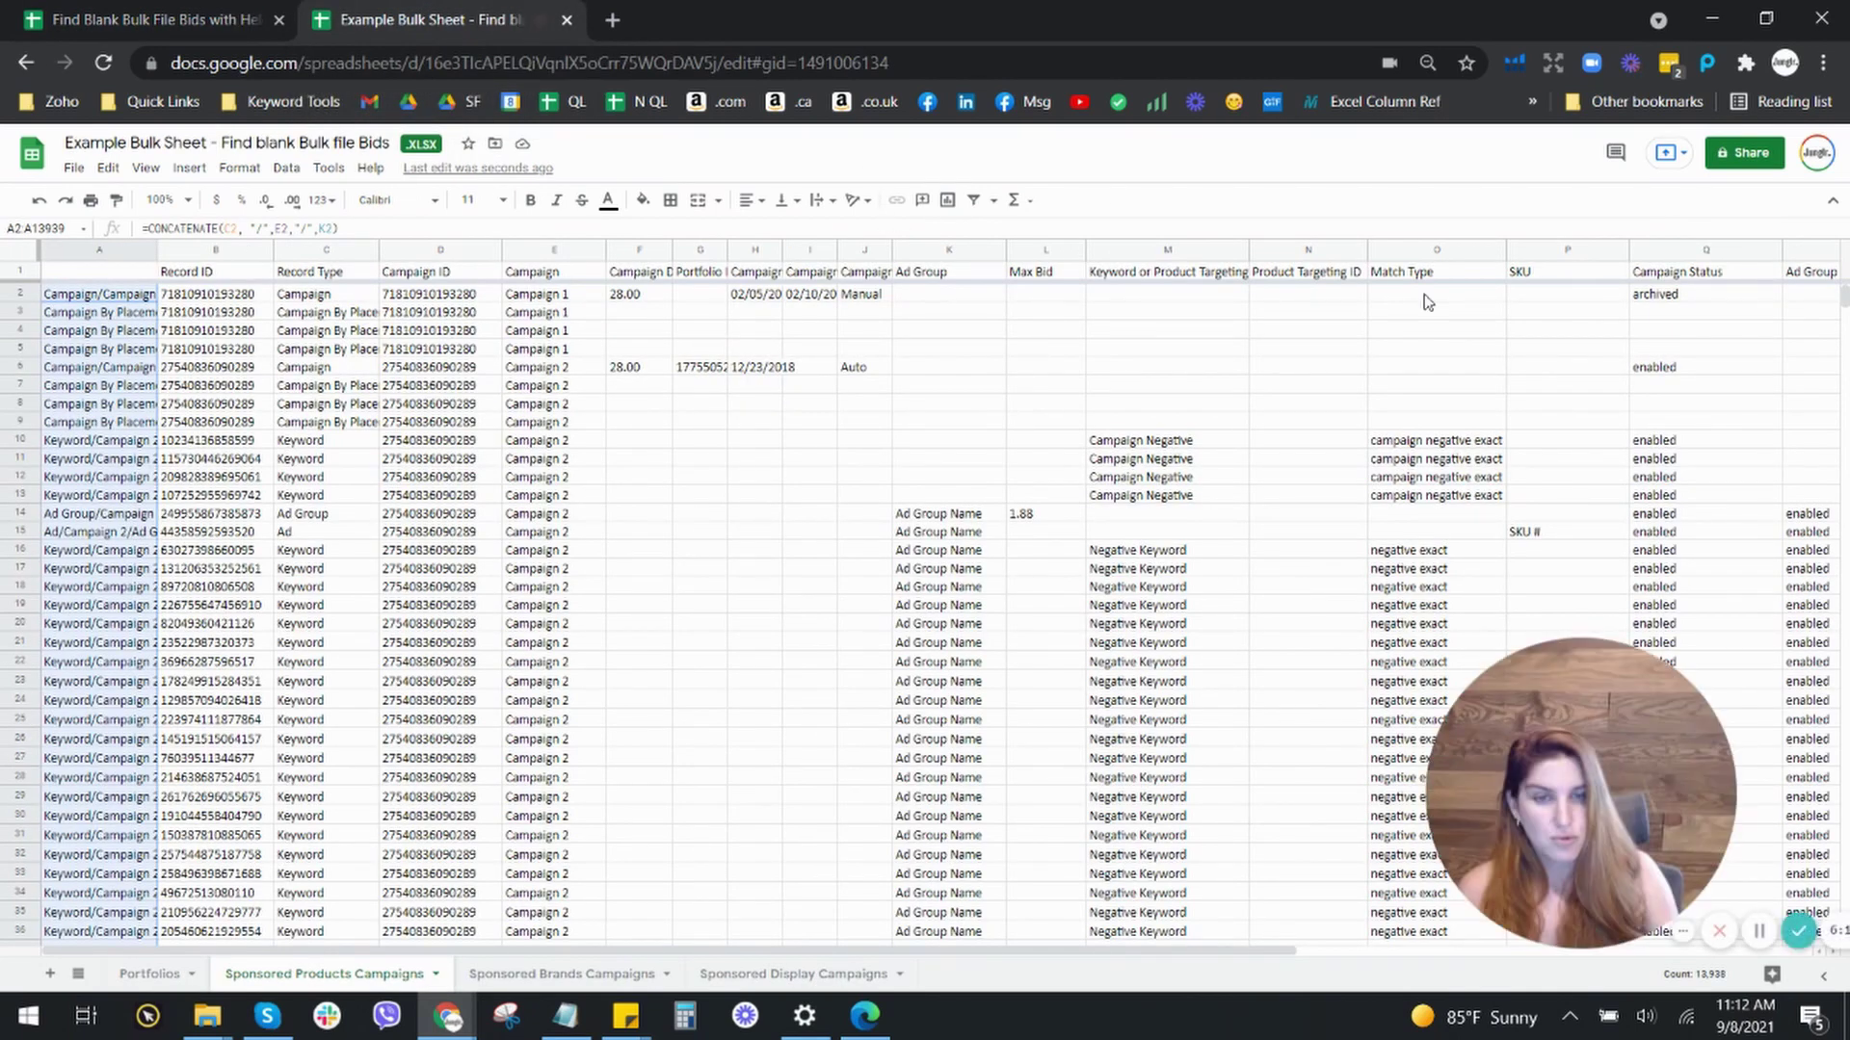
click(1185, 250)
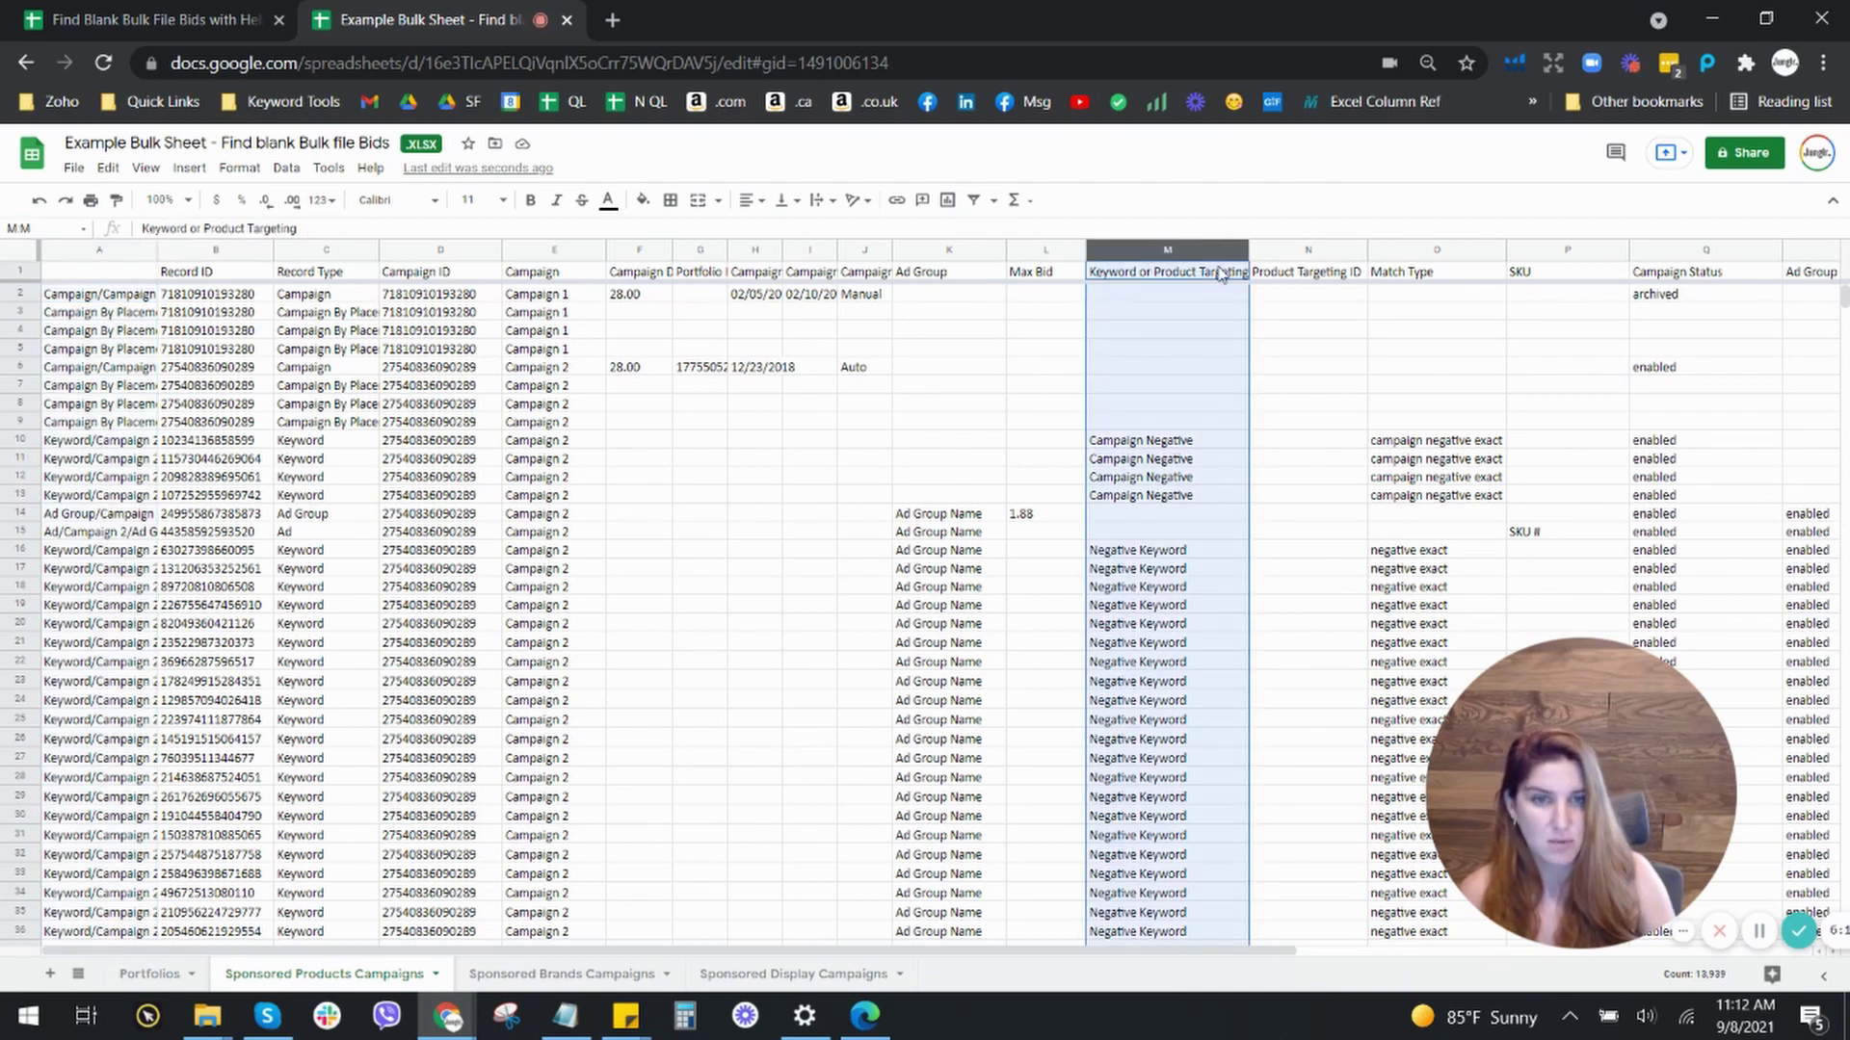
right_click(1173, 251)
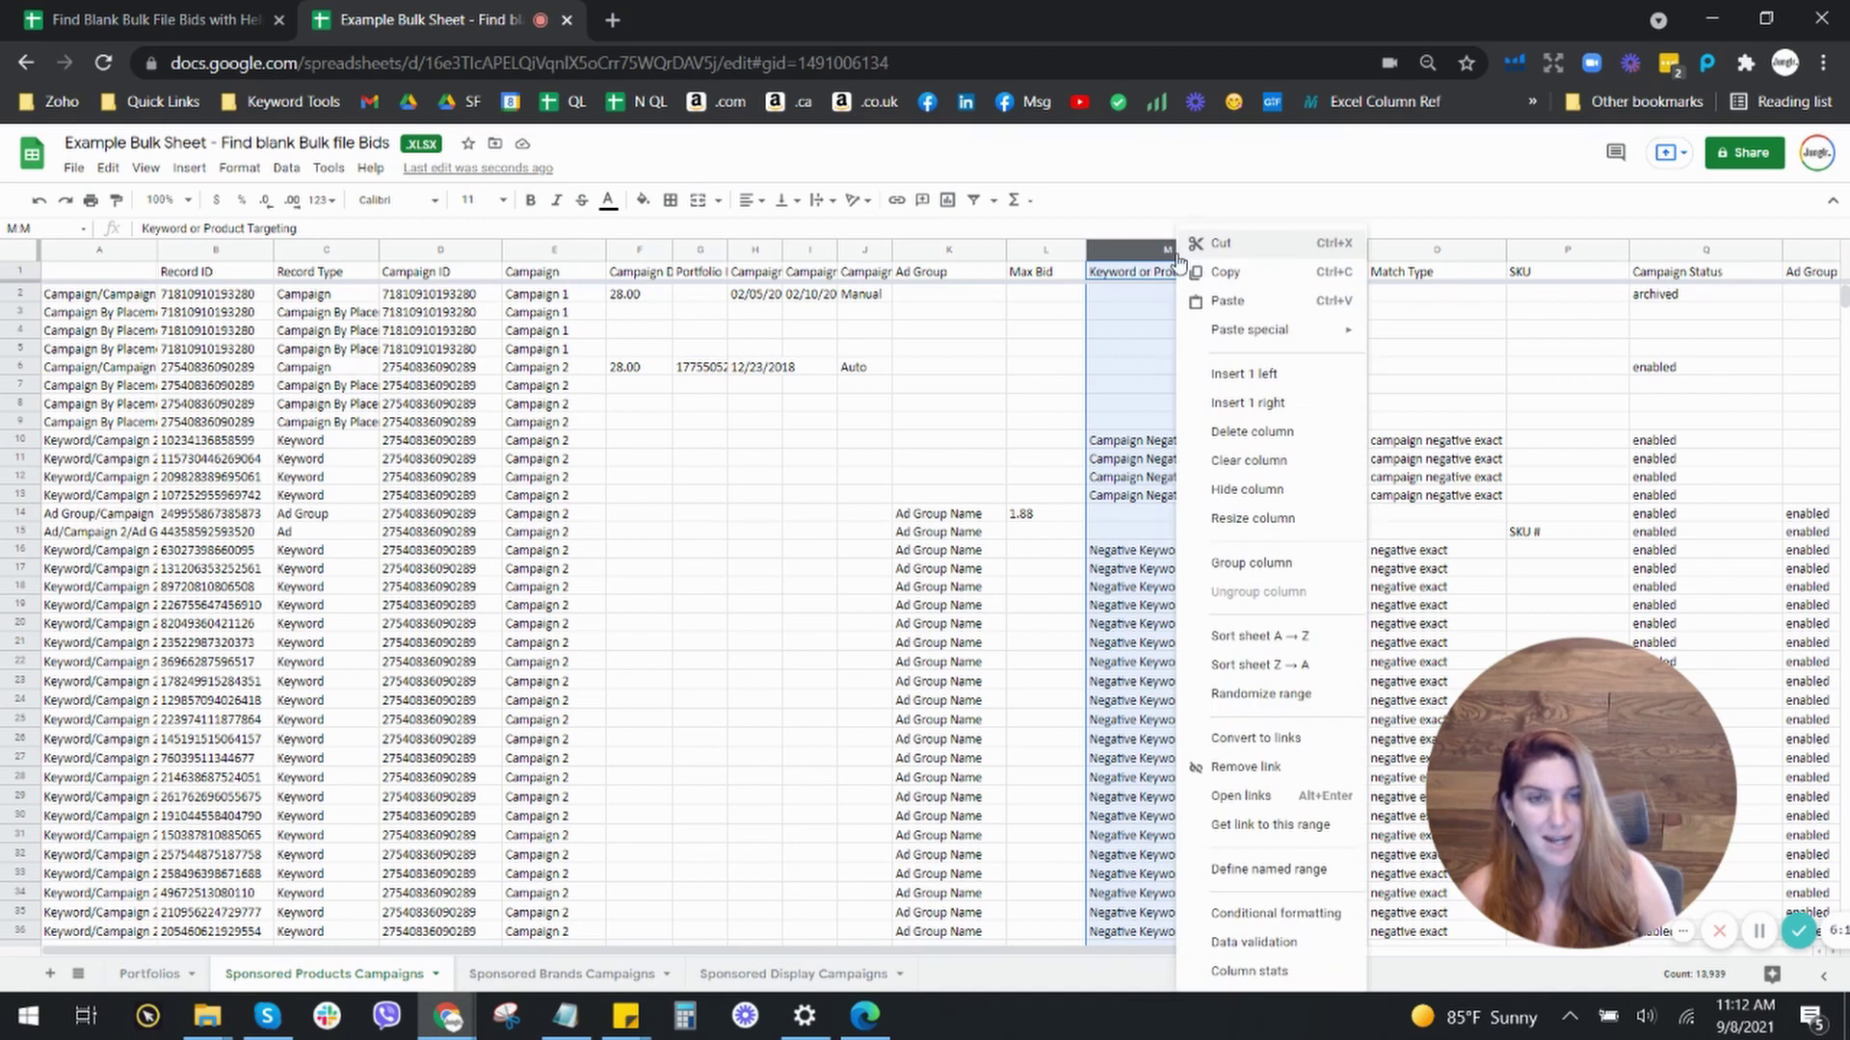
click(1275, 378)
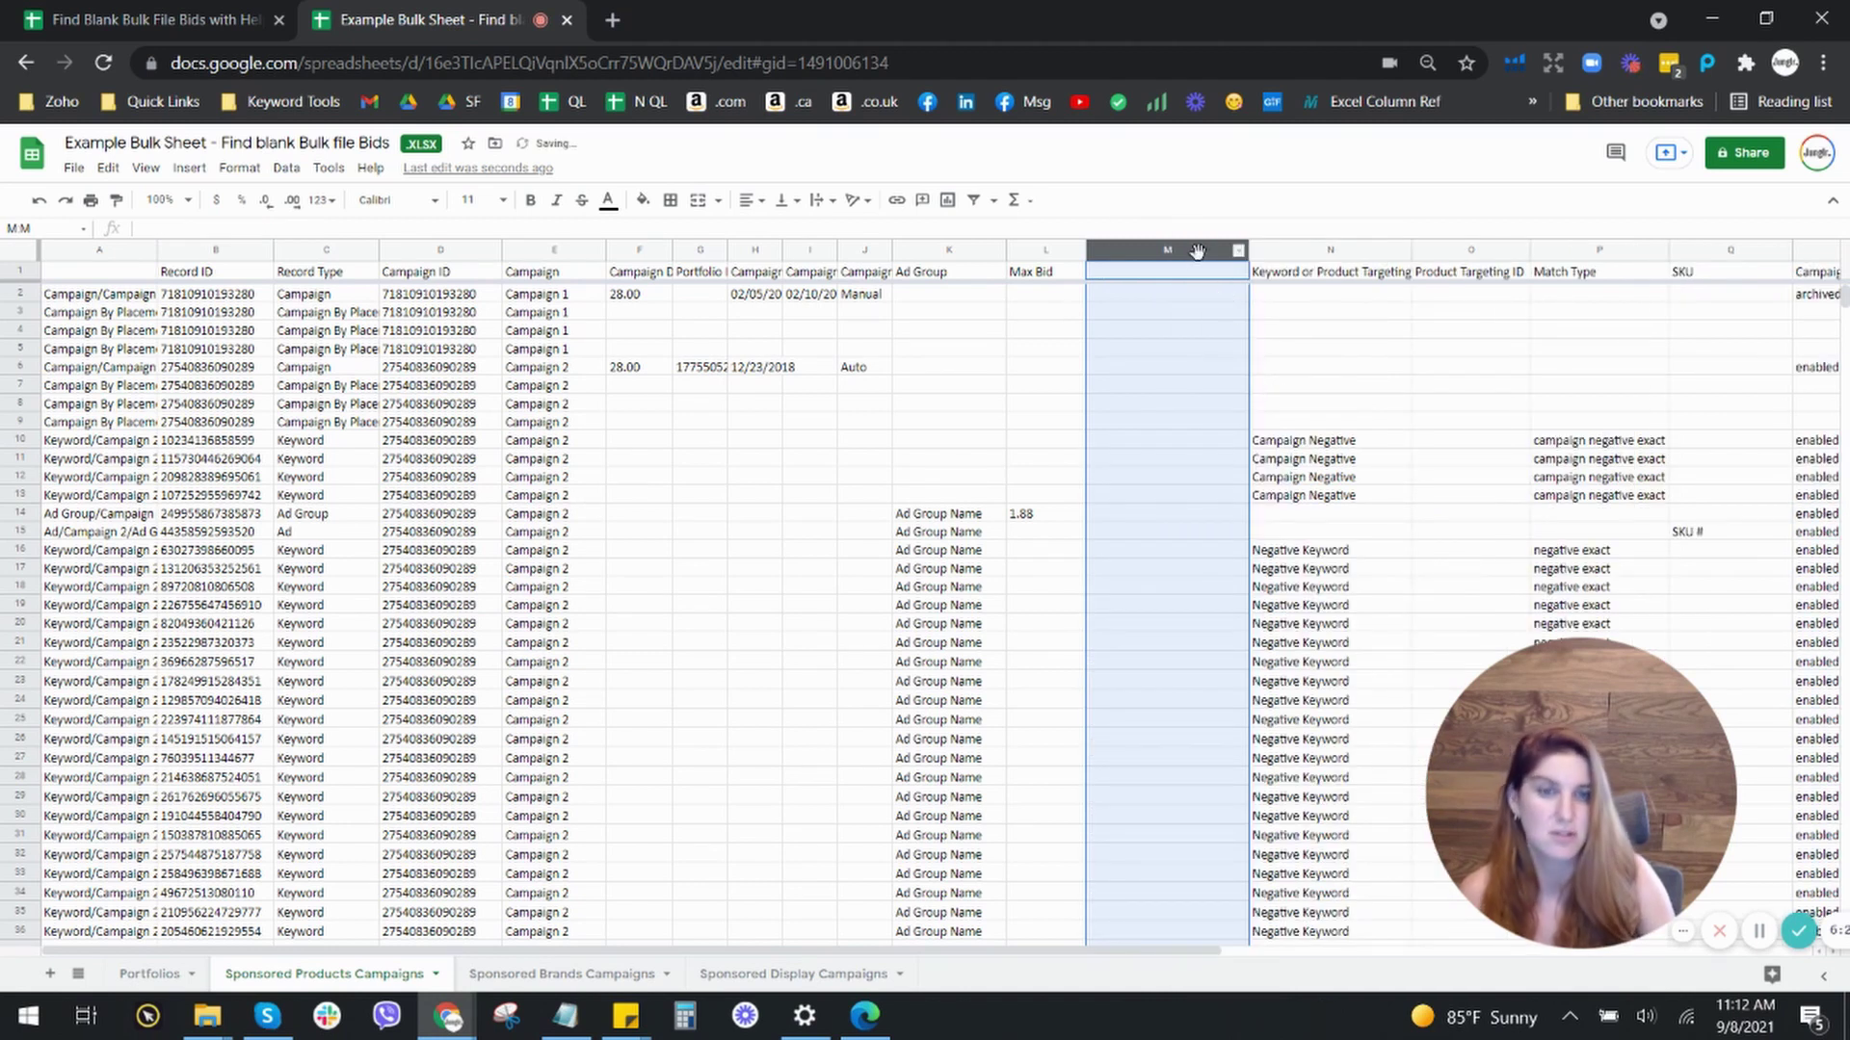
click(1185, 292)
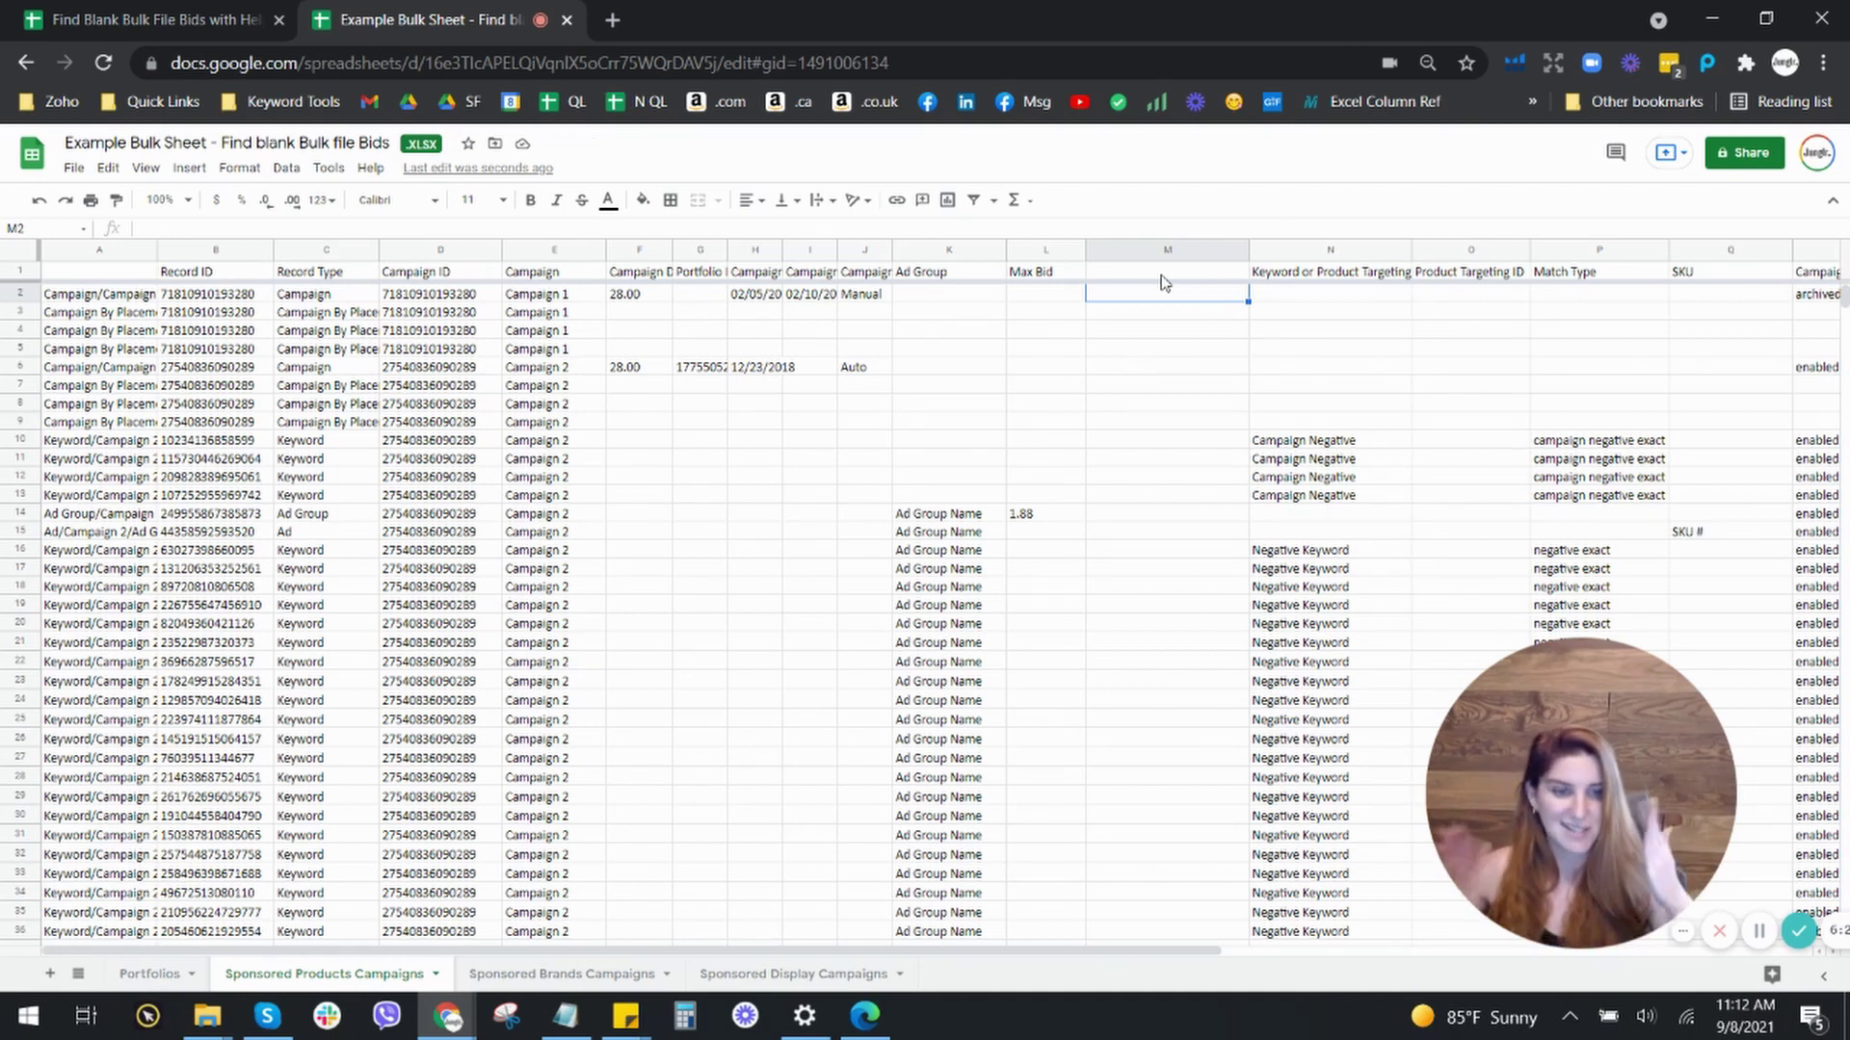
click(219, 9)
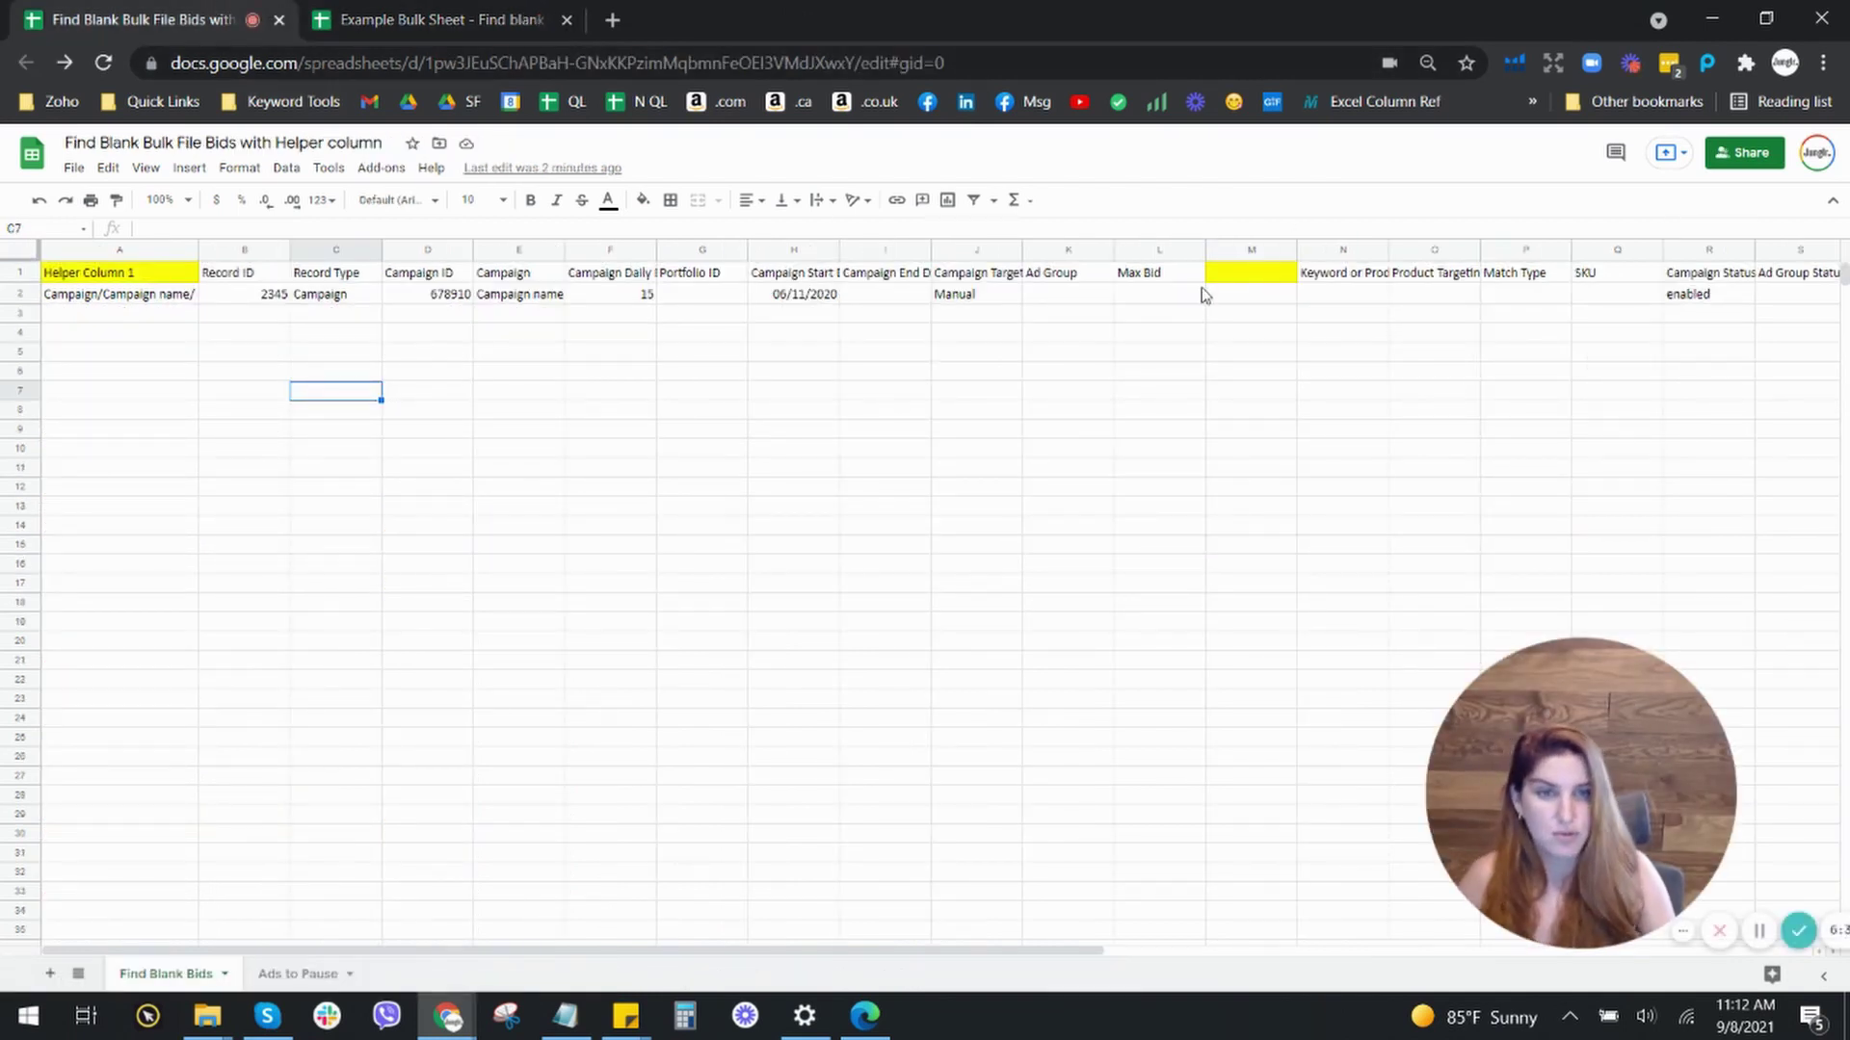
double_click(1251, 295)
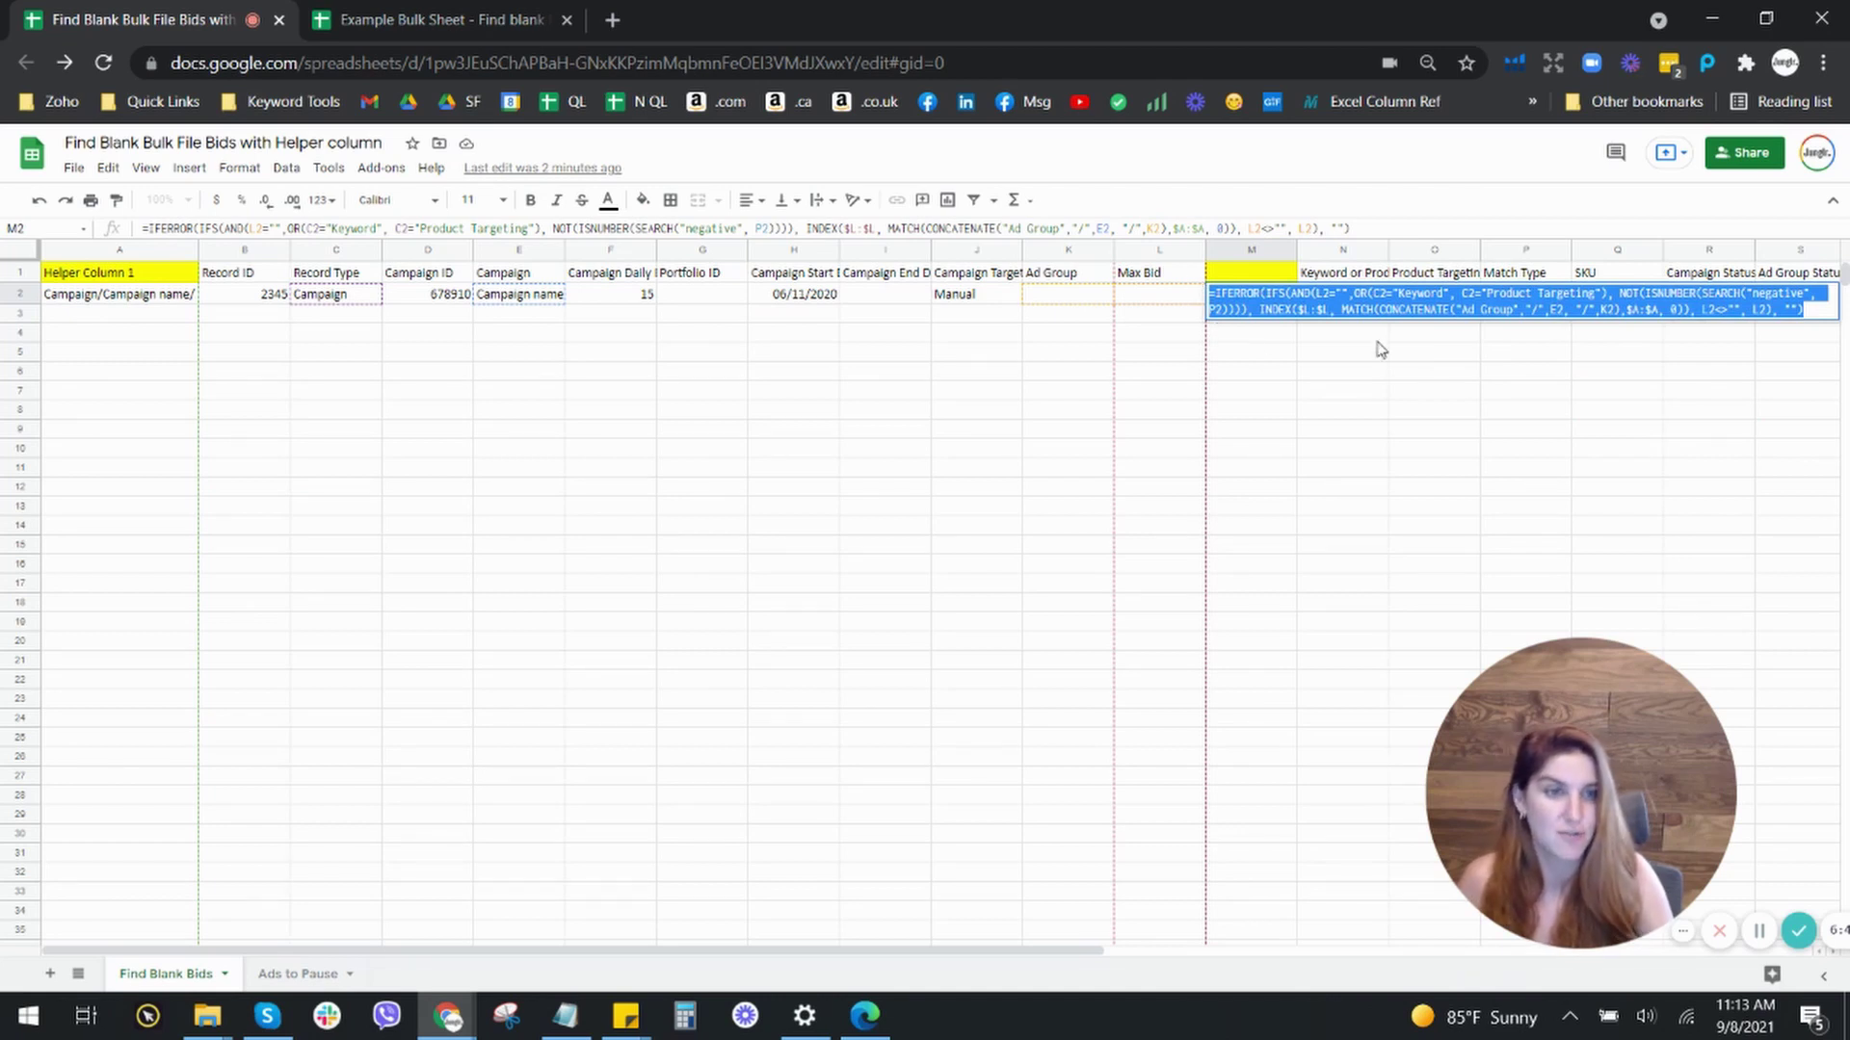
click(508, 13)
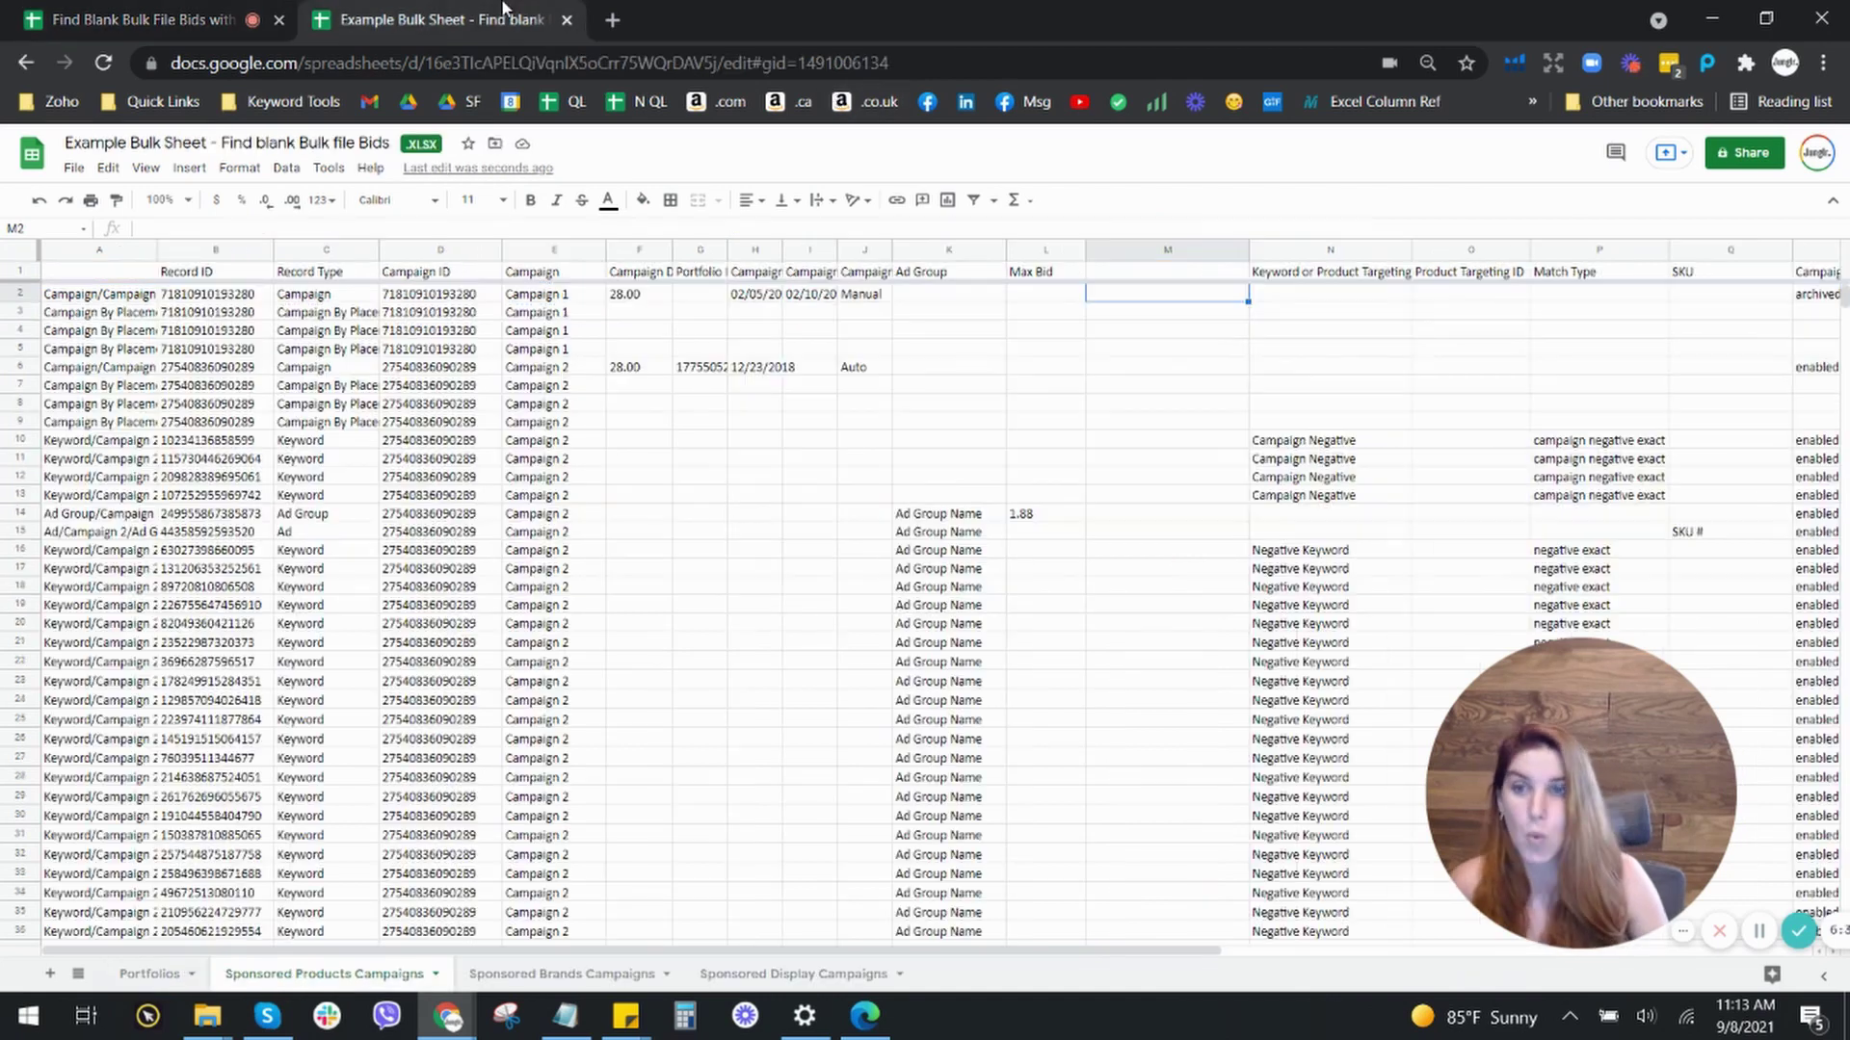
Paste the IFERROR lookup formula into M2 and fill it down column M
double_click(1183, 293)
text(=IFERROR(IFS(AND(L2="",OR(C2="Keyword", C2="Product Targeting"), NOT(ISNUMBER(SEARCH("negative", P2)))), INDEX($L:$L, MATCH(CONCATENATE("Ad Group","/",E2, "/",K2),$A:$A, 0)), L2<>"", L2), ""))
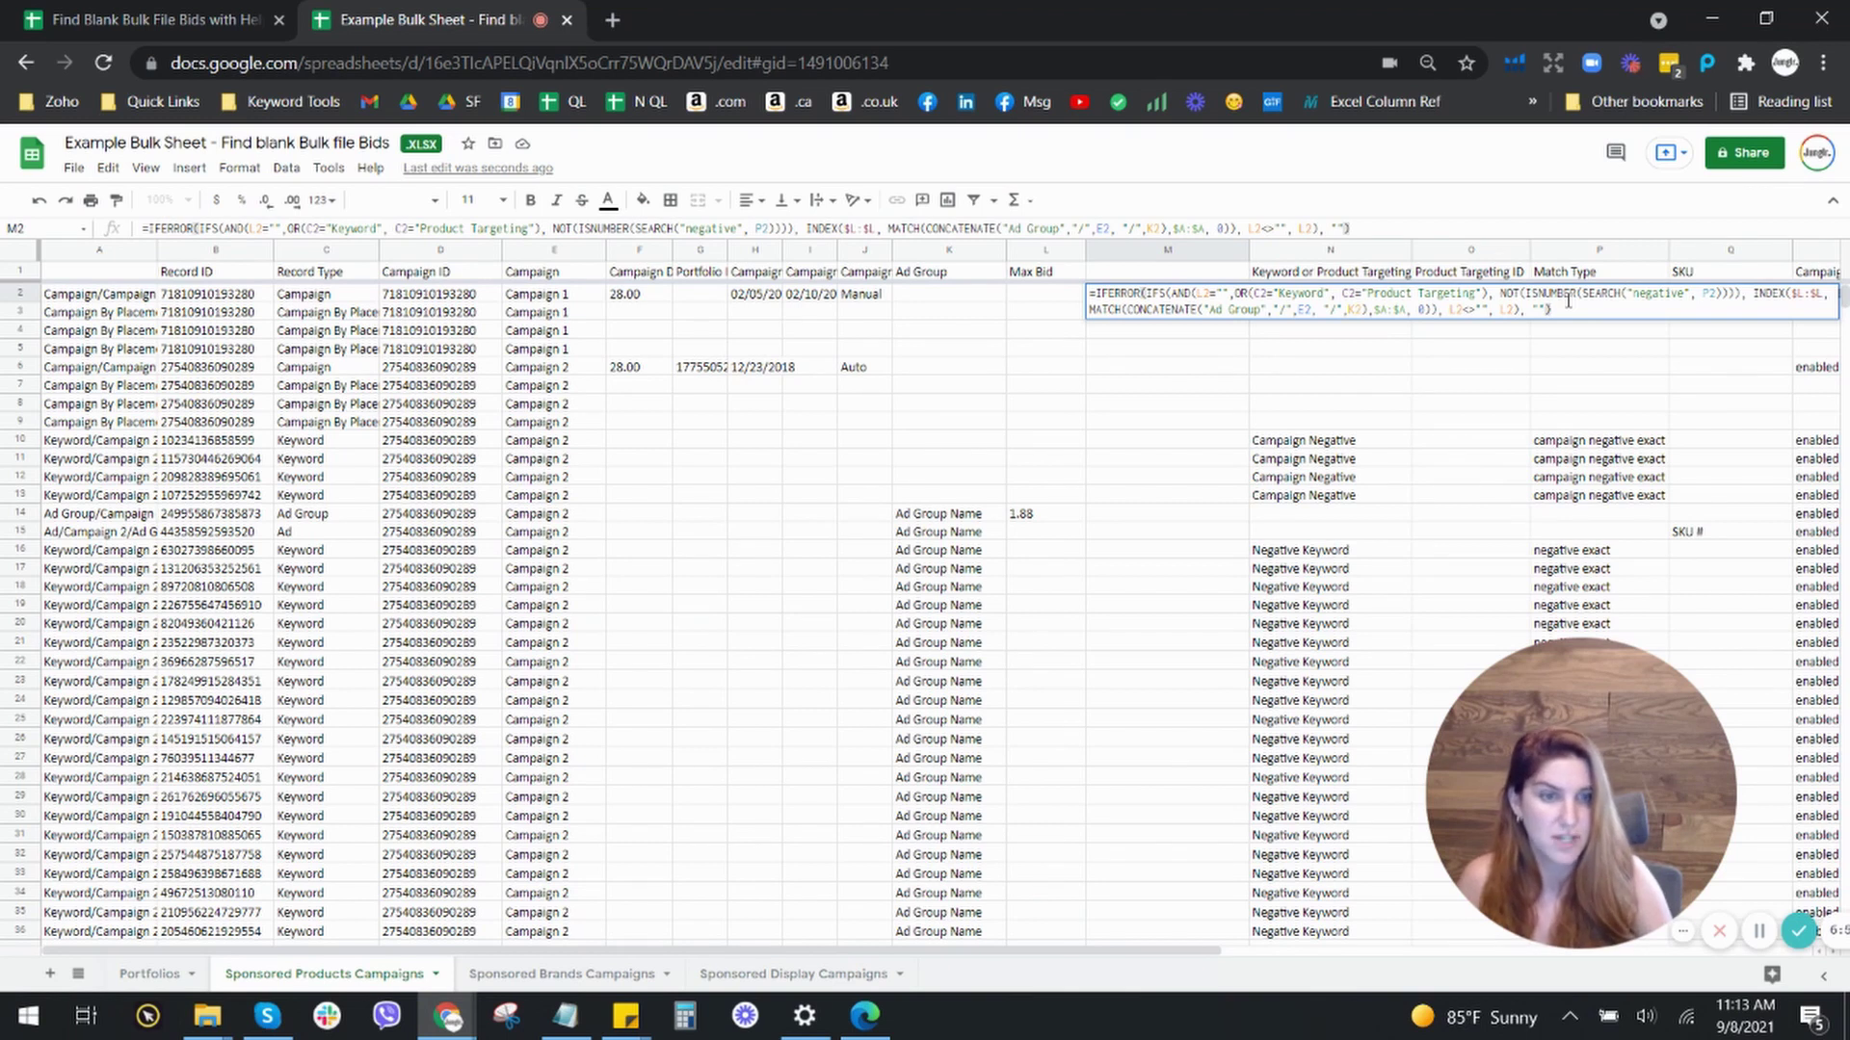
key(Return)
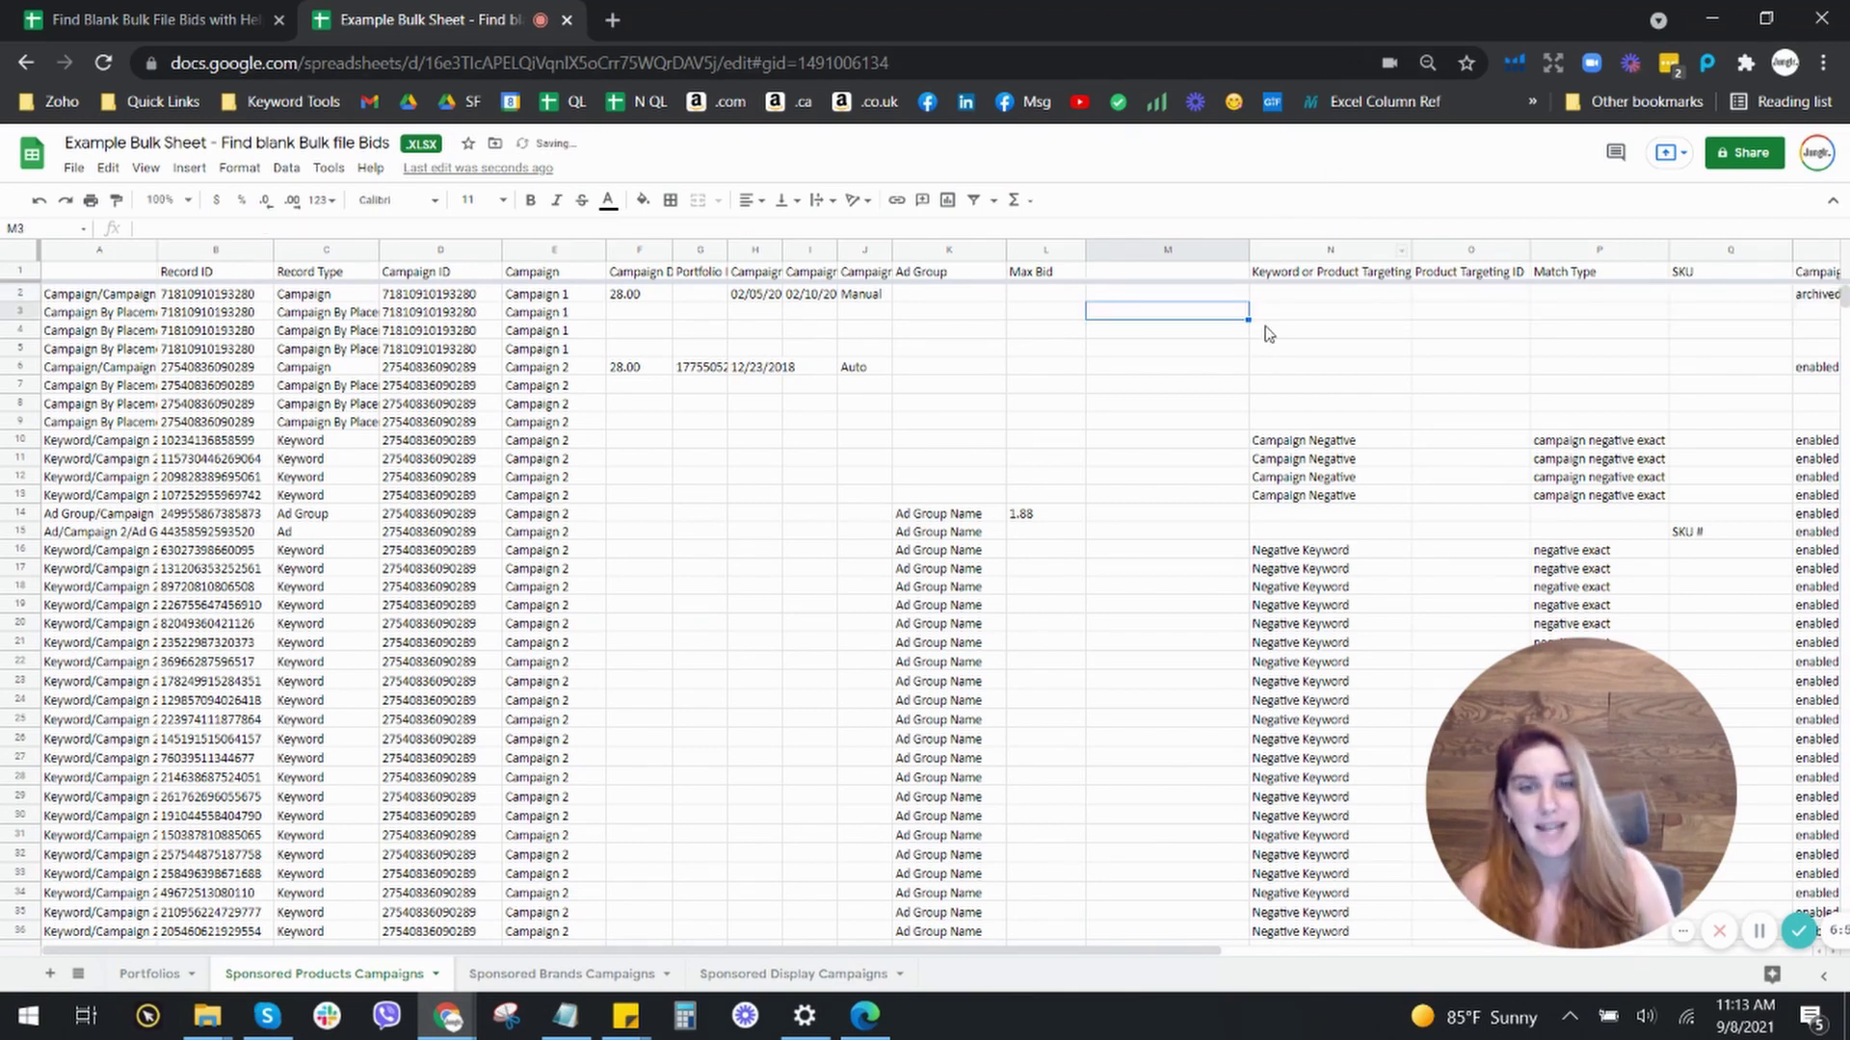
click(1176, 299)
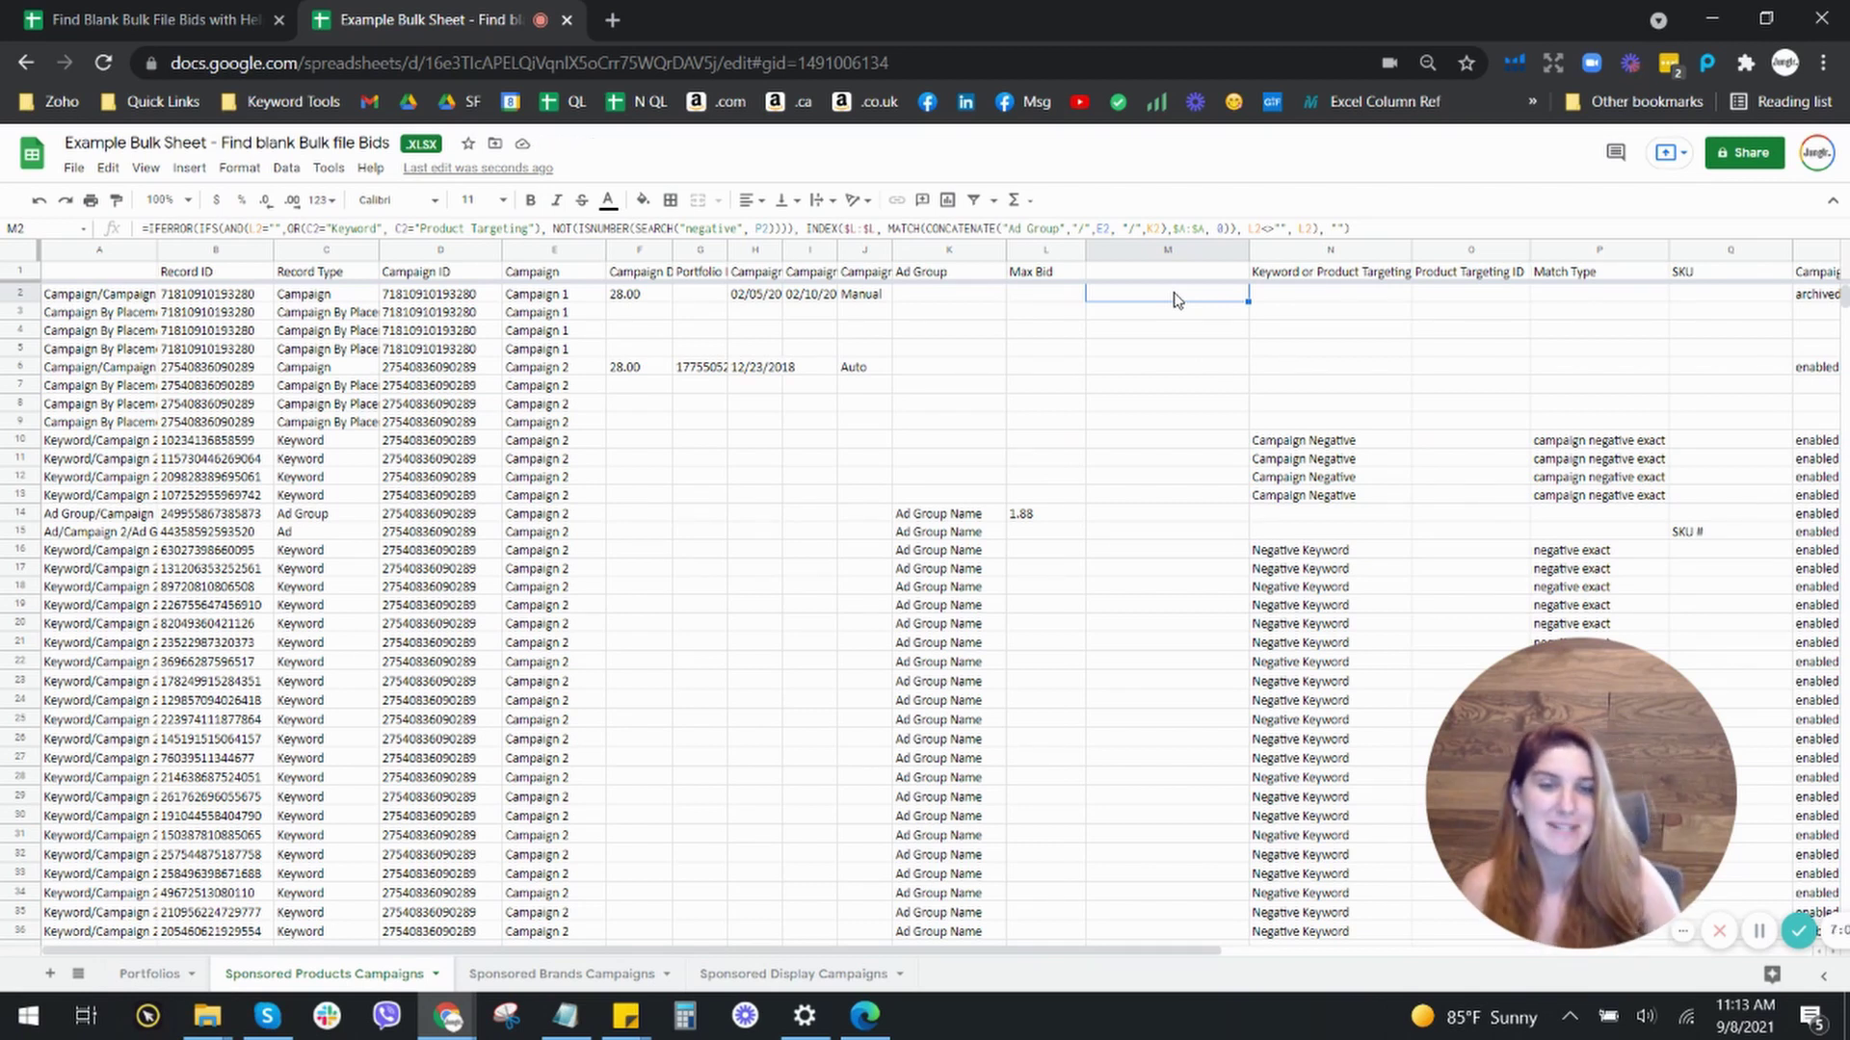
double_click(1249, 299)
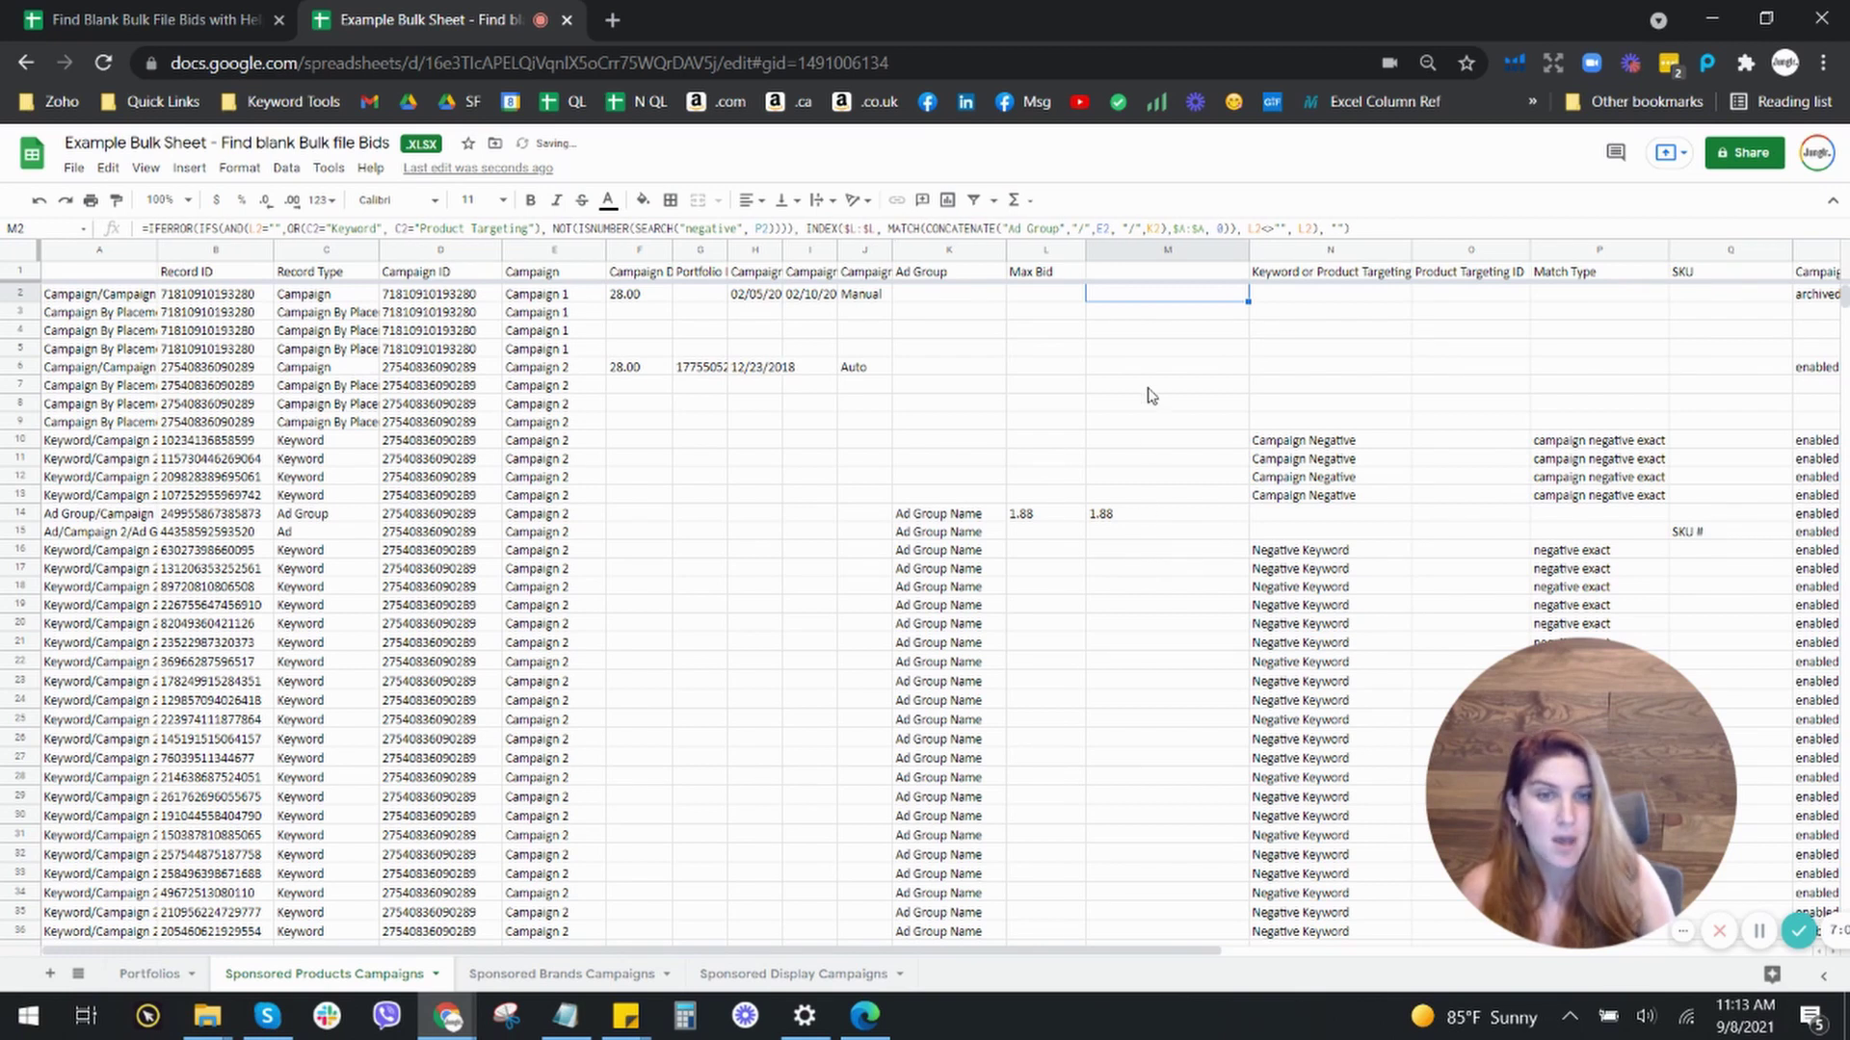
Compare row 14's original Max Bid in L14 with the 1.88 result in M14
drag(1016, 521, 1156, 522)
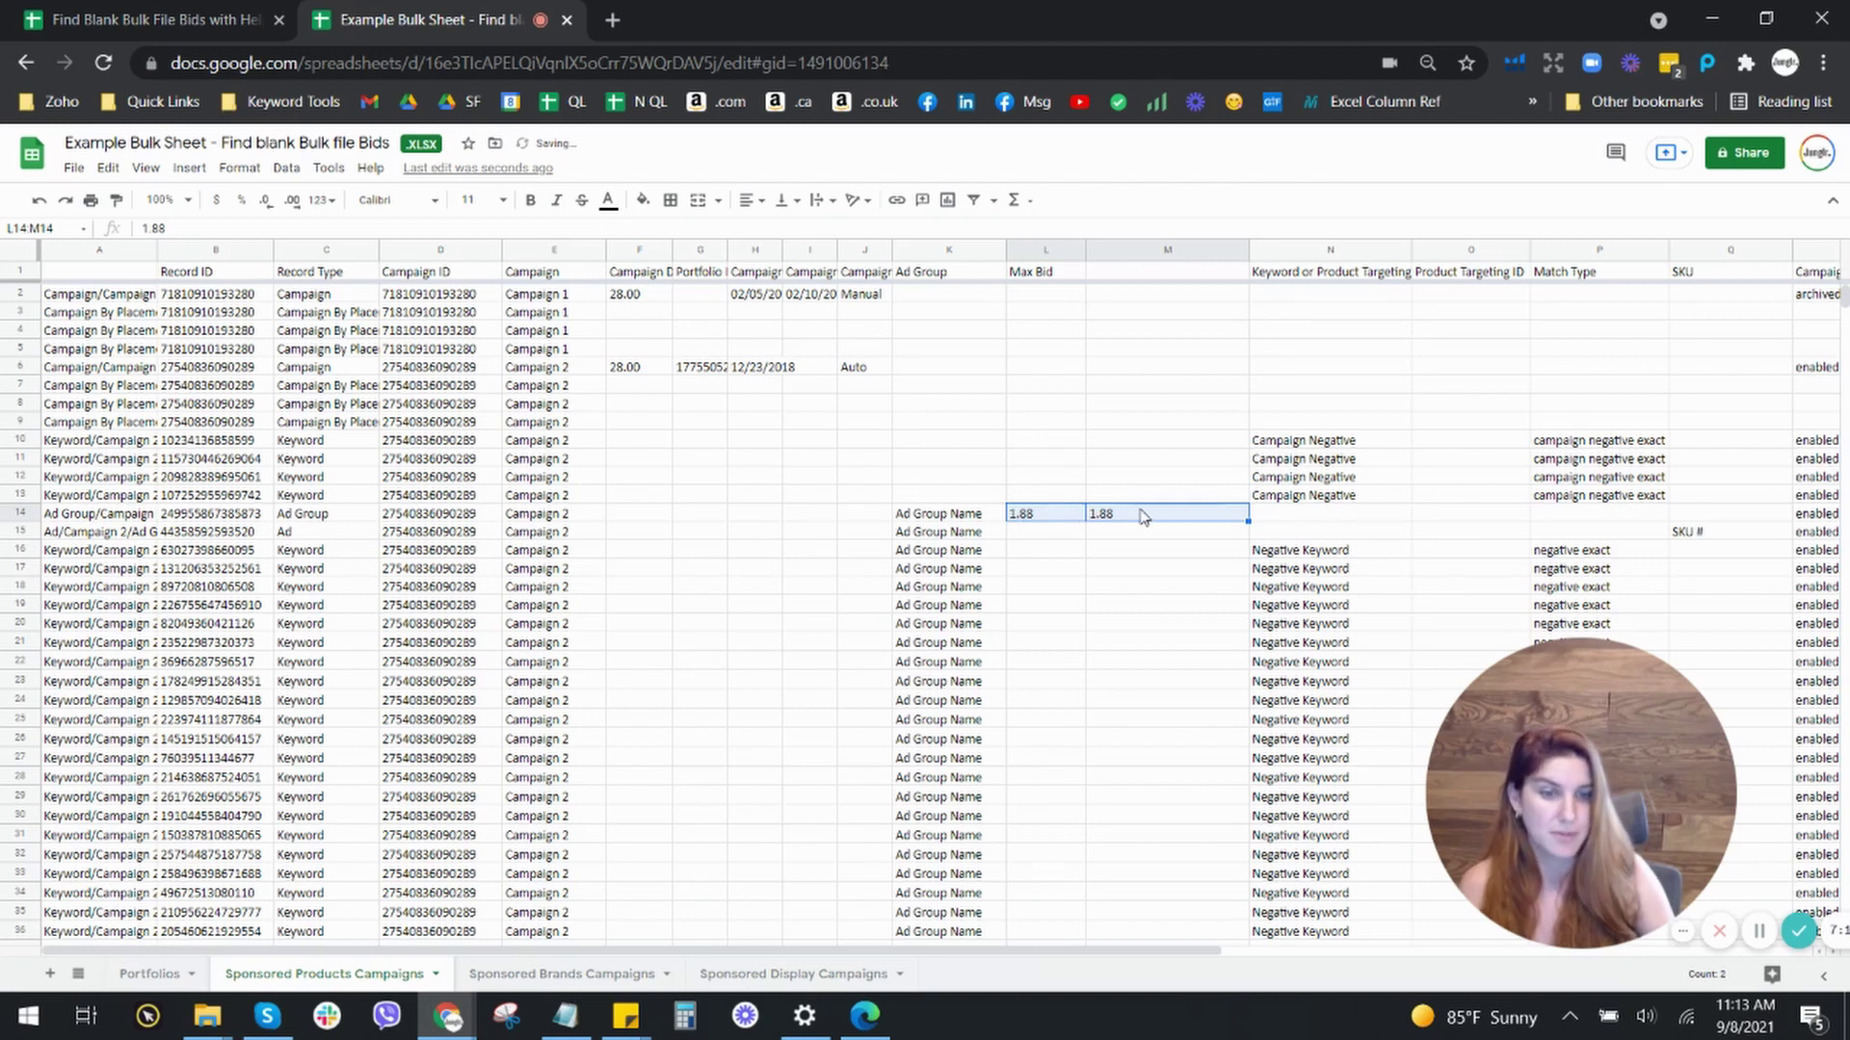
click(1141, 517)
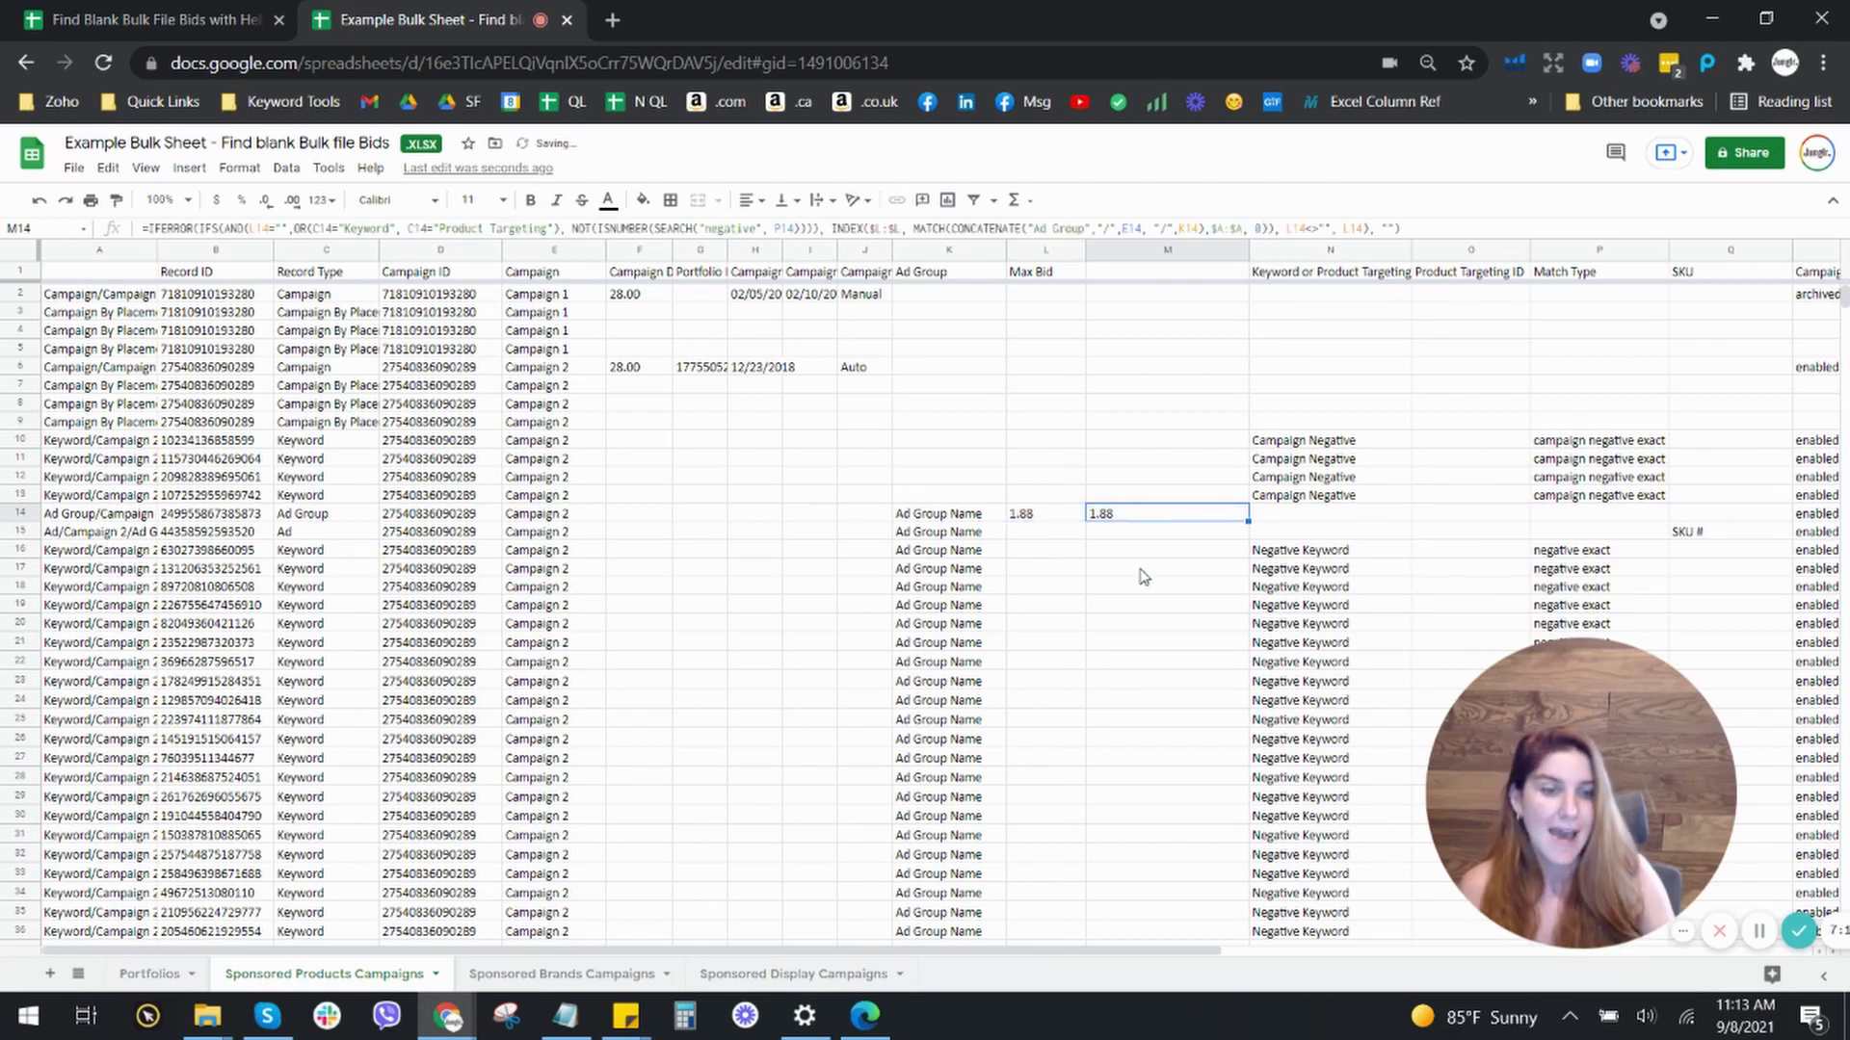
click(1036, 520)
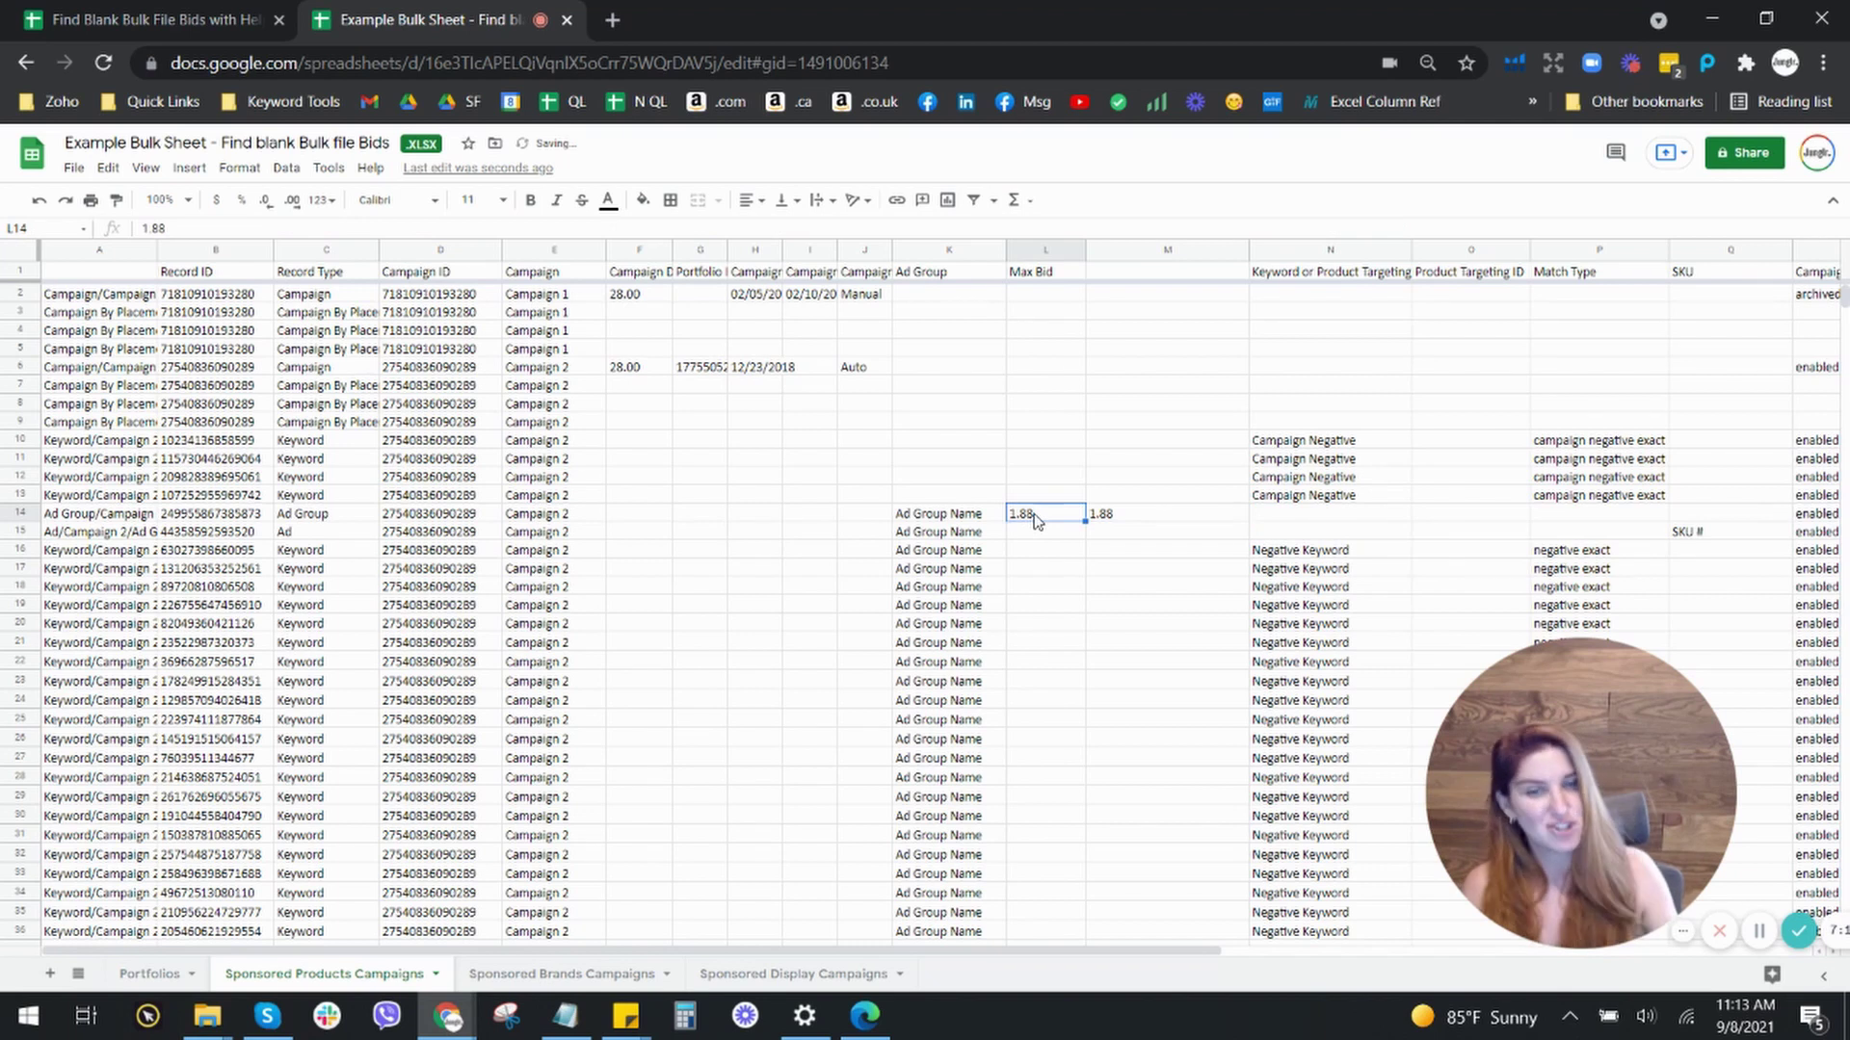
click(1149, 518)
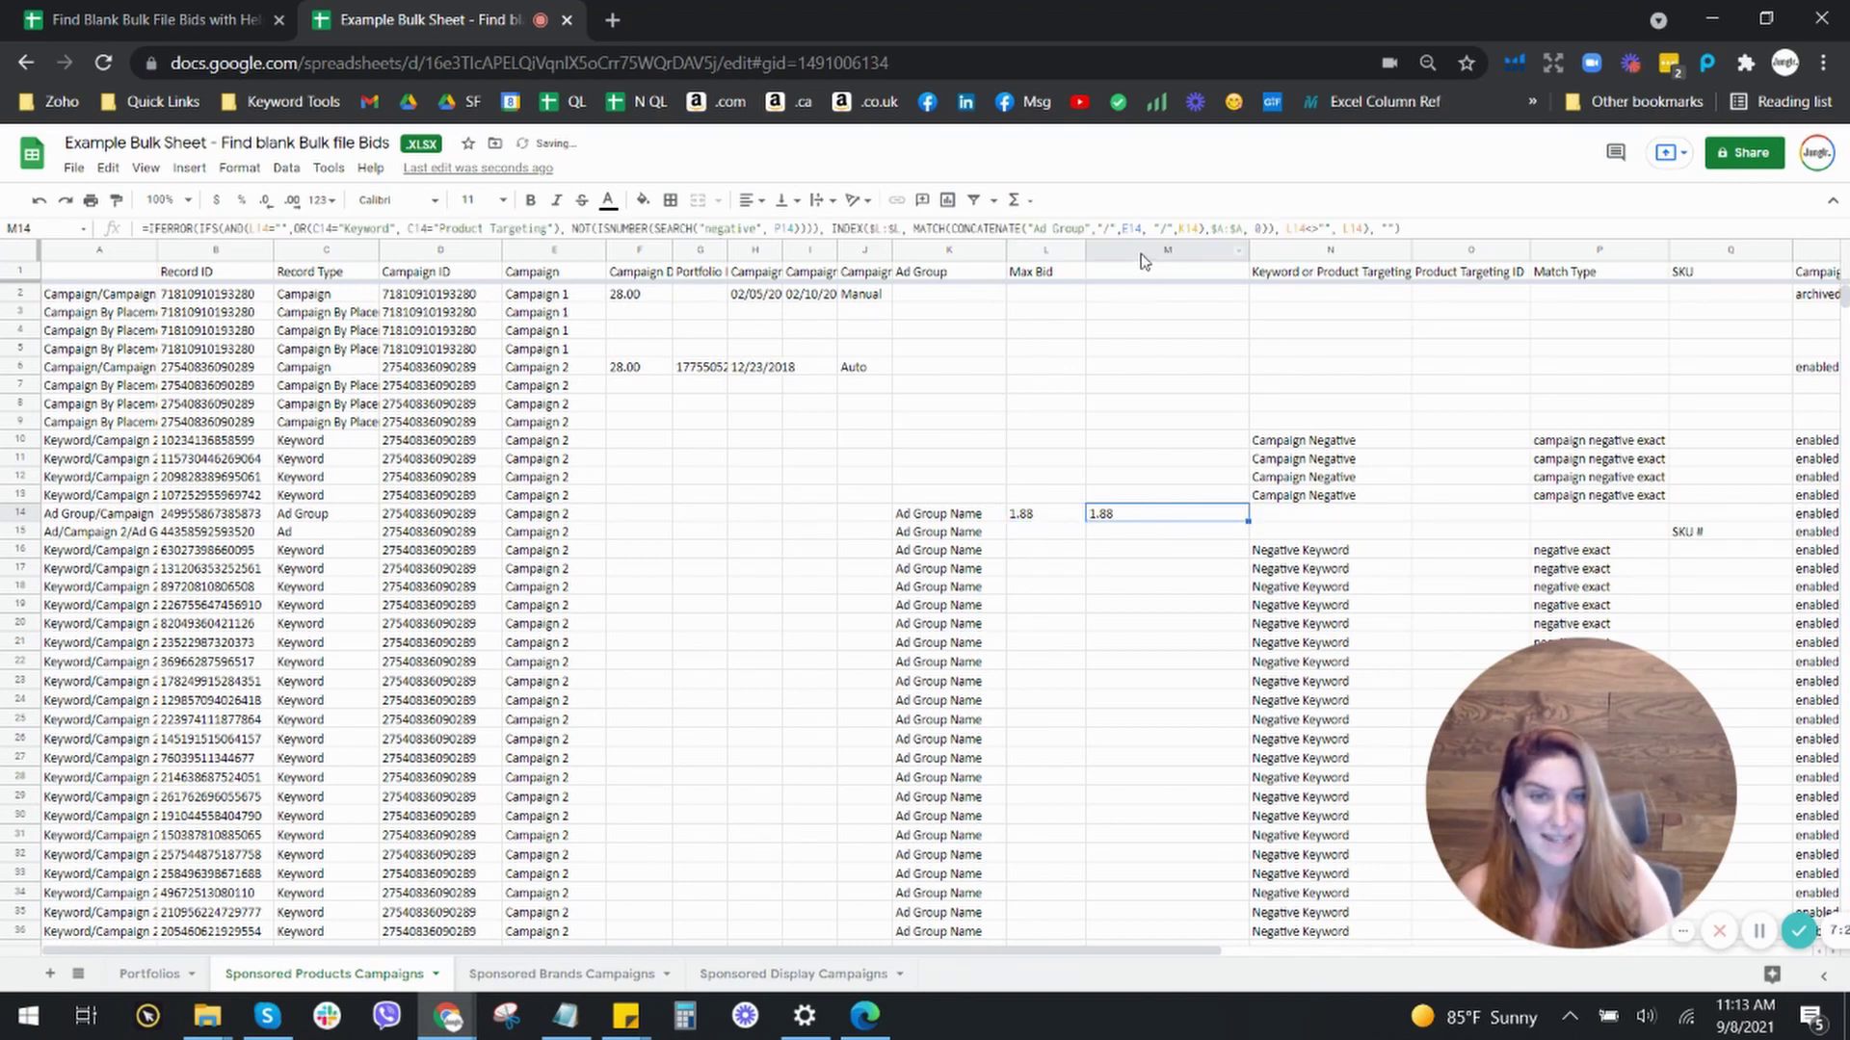
click(1151, 298)
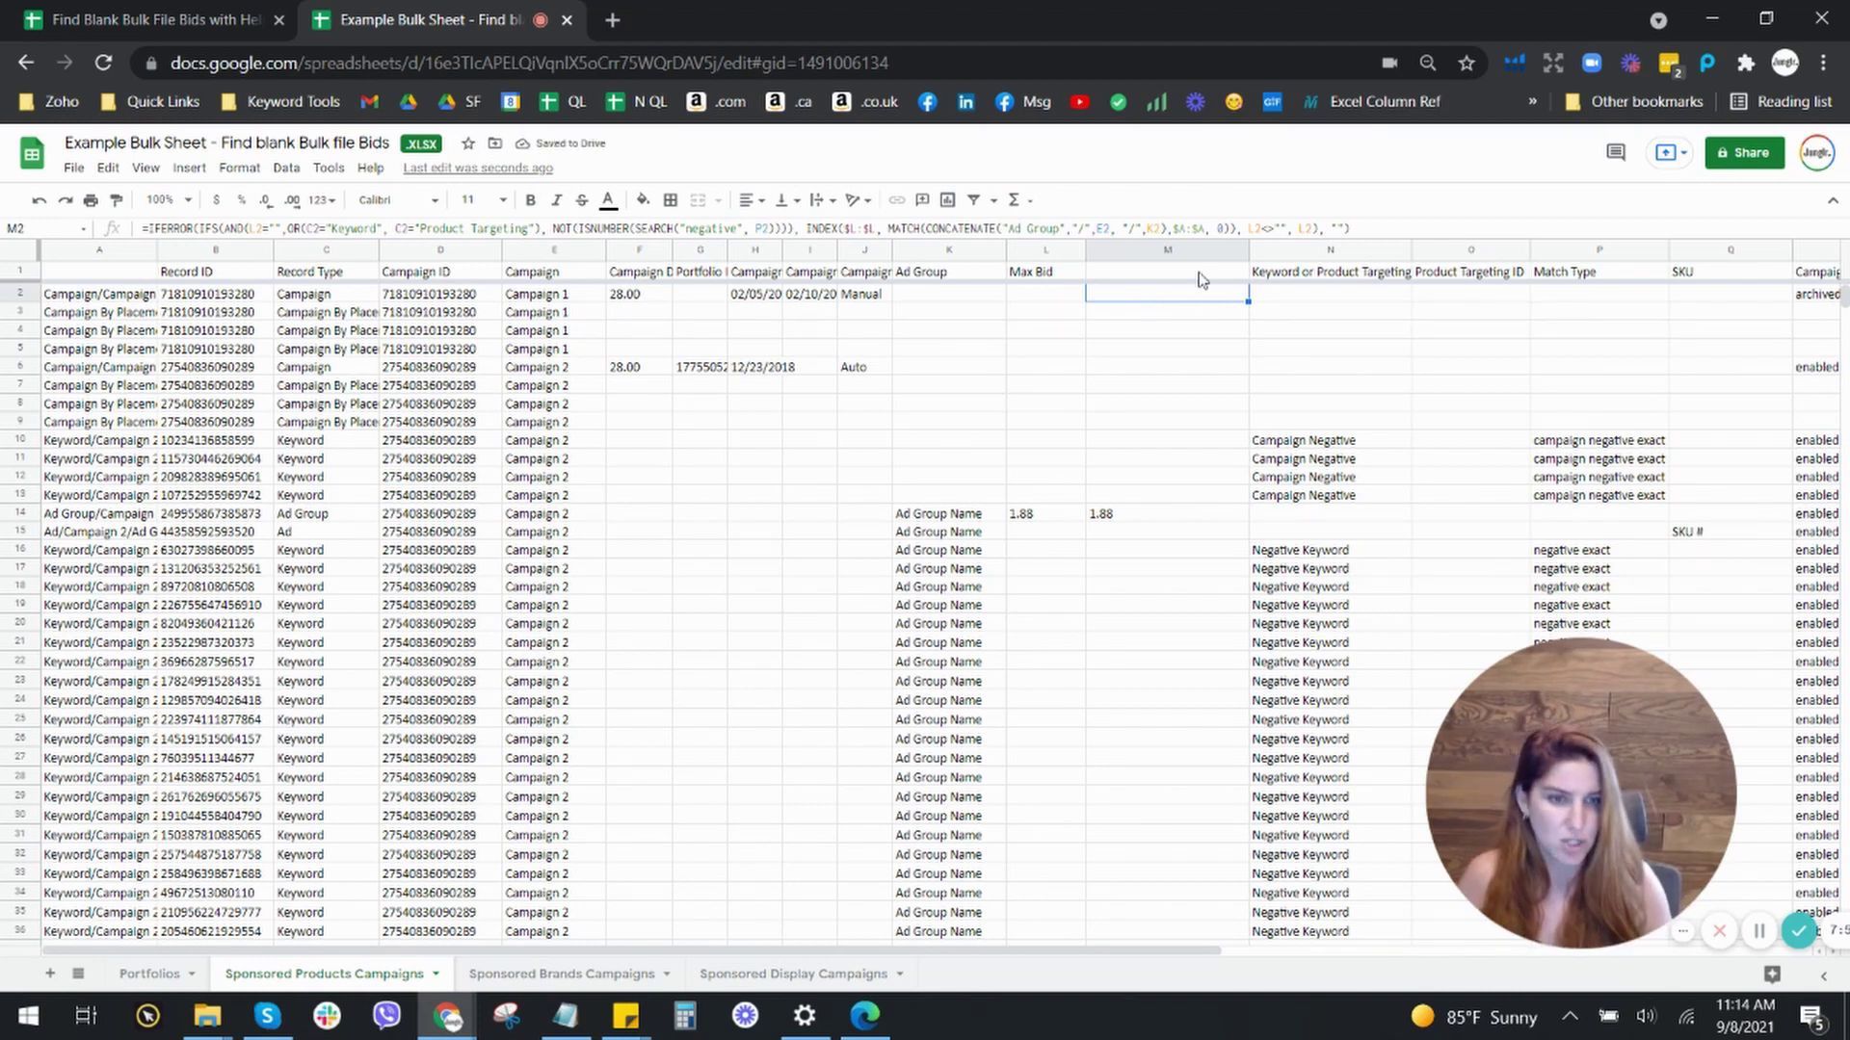
Clear M13931–M13939 and refill the bid formula from M13930 down through row 13939
key(ctrl+Down)
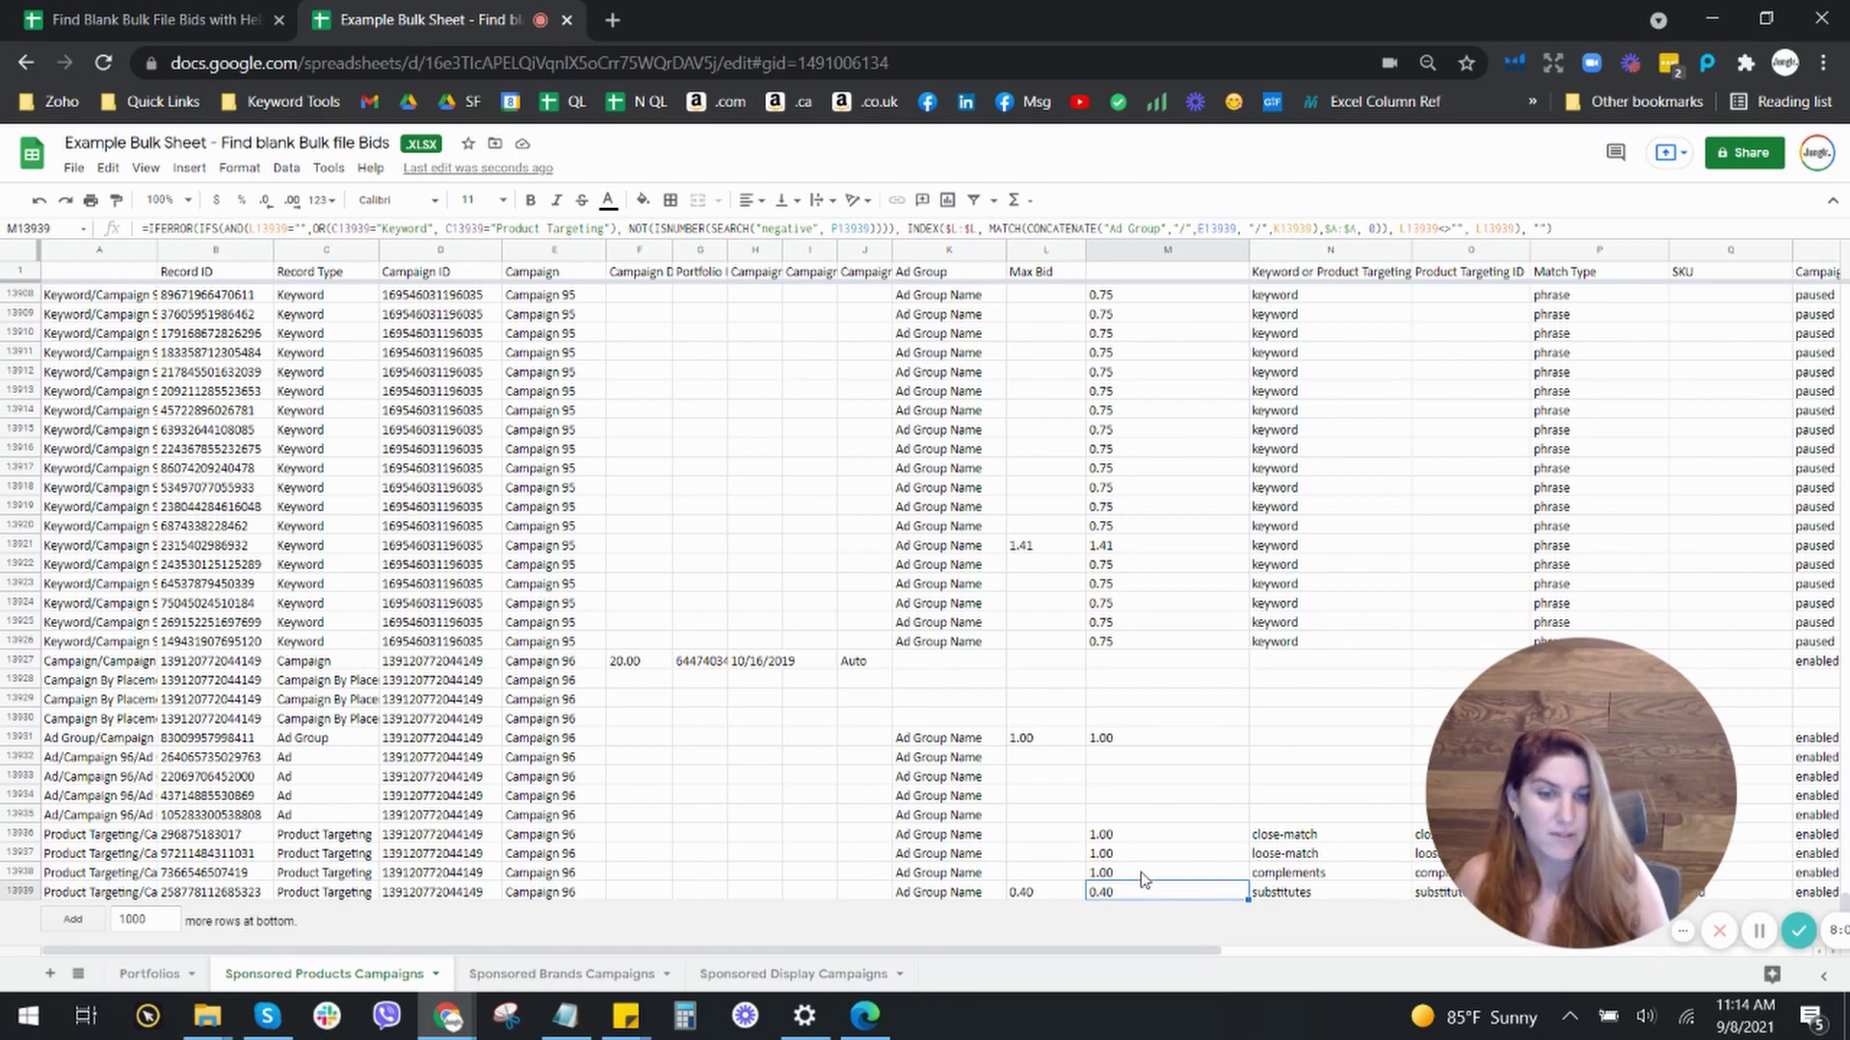
drag(1125, 740, 1159, 932)
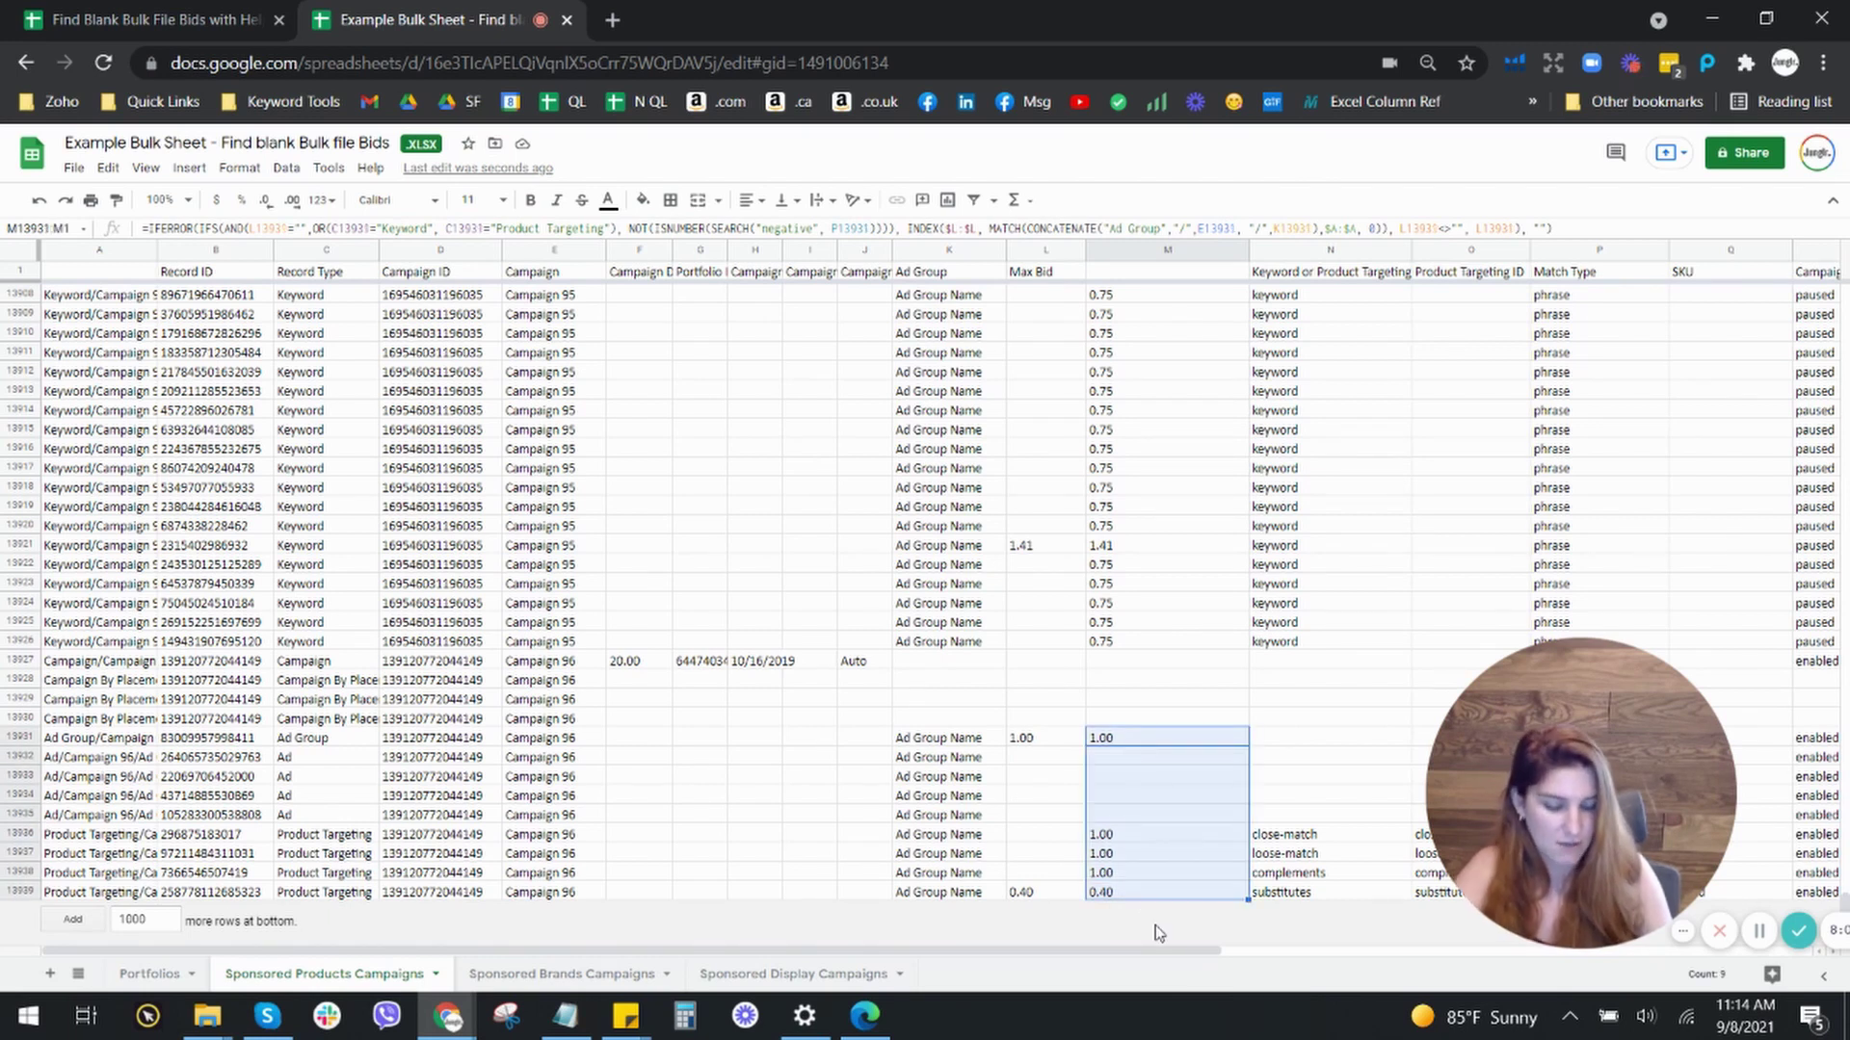
key(Delete)
click(1134, 748)
key(Up)
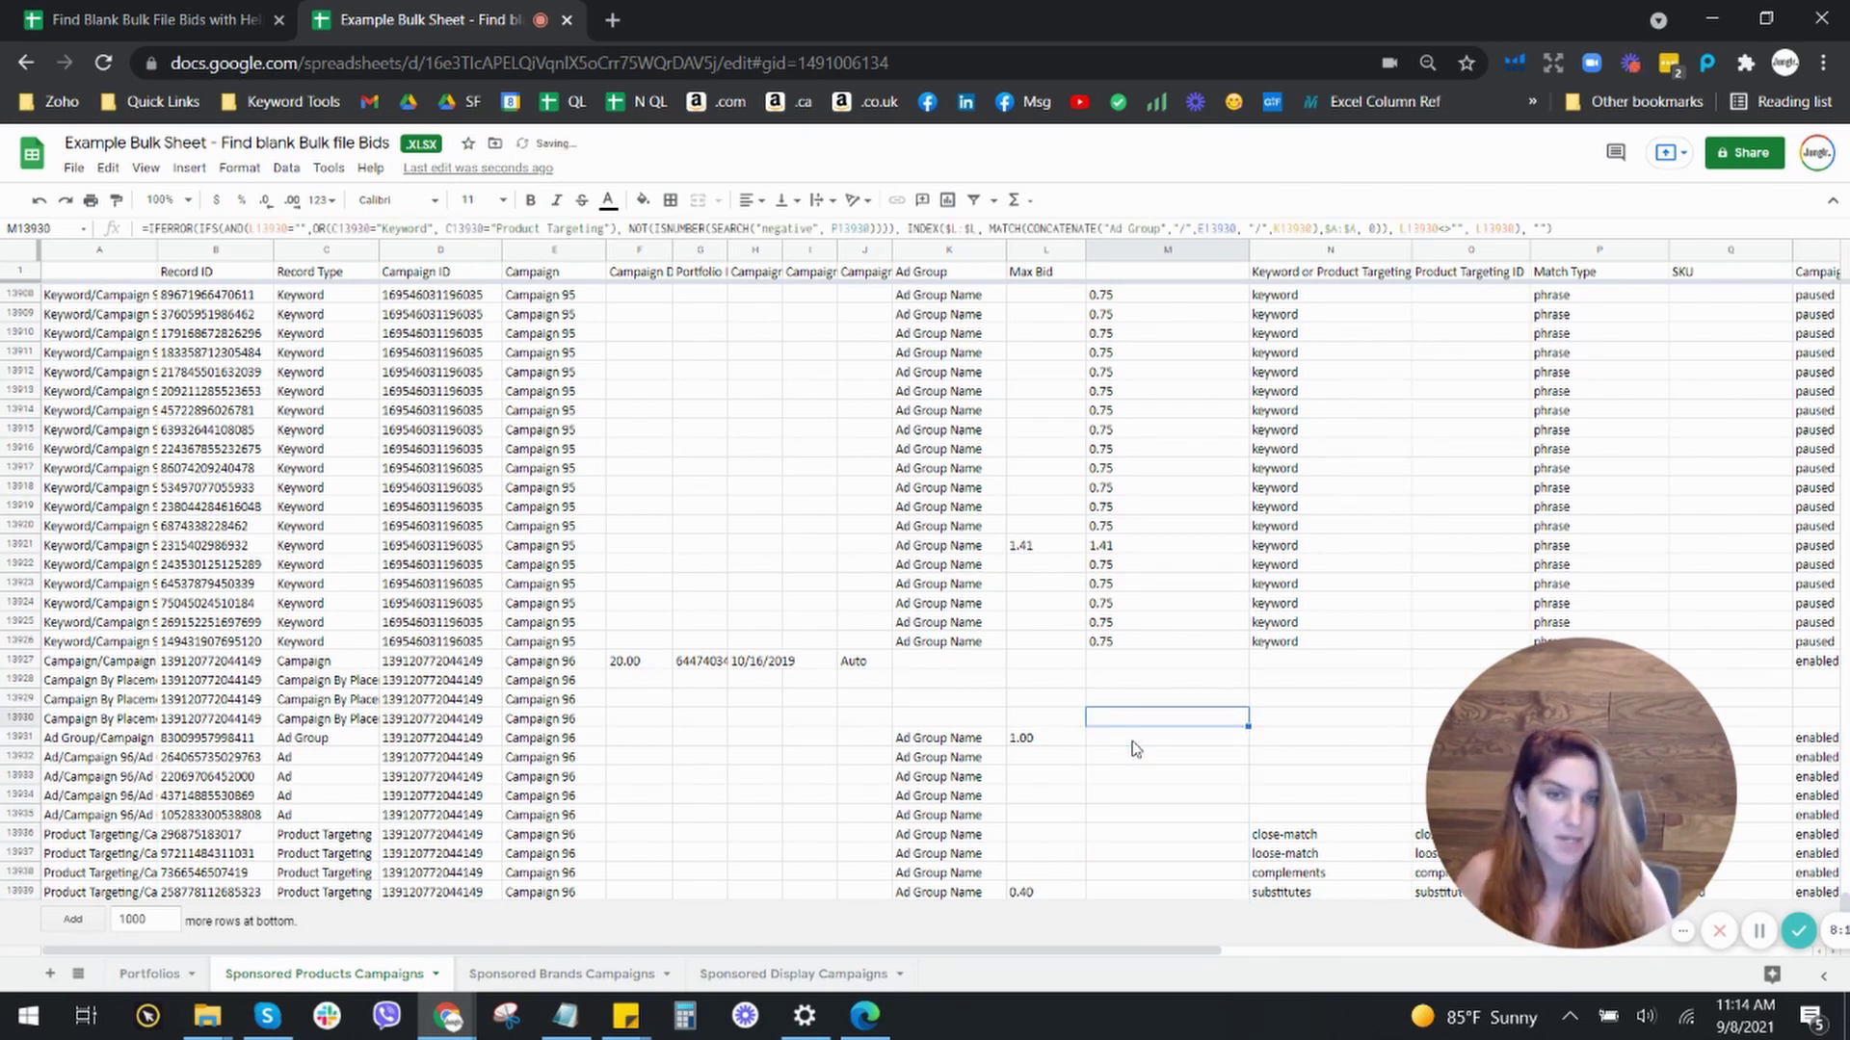
click(1169, 276)
key(ctrl+Down)
key(ctrl+Down)
key(ctrl+Down)
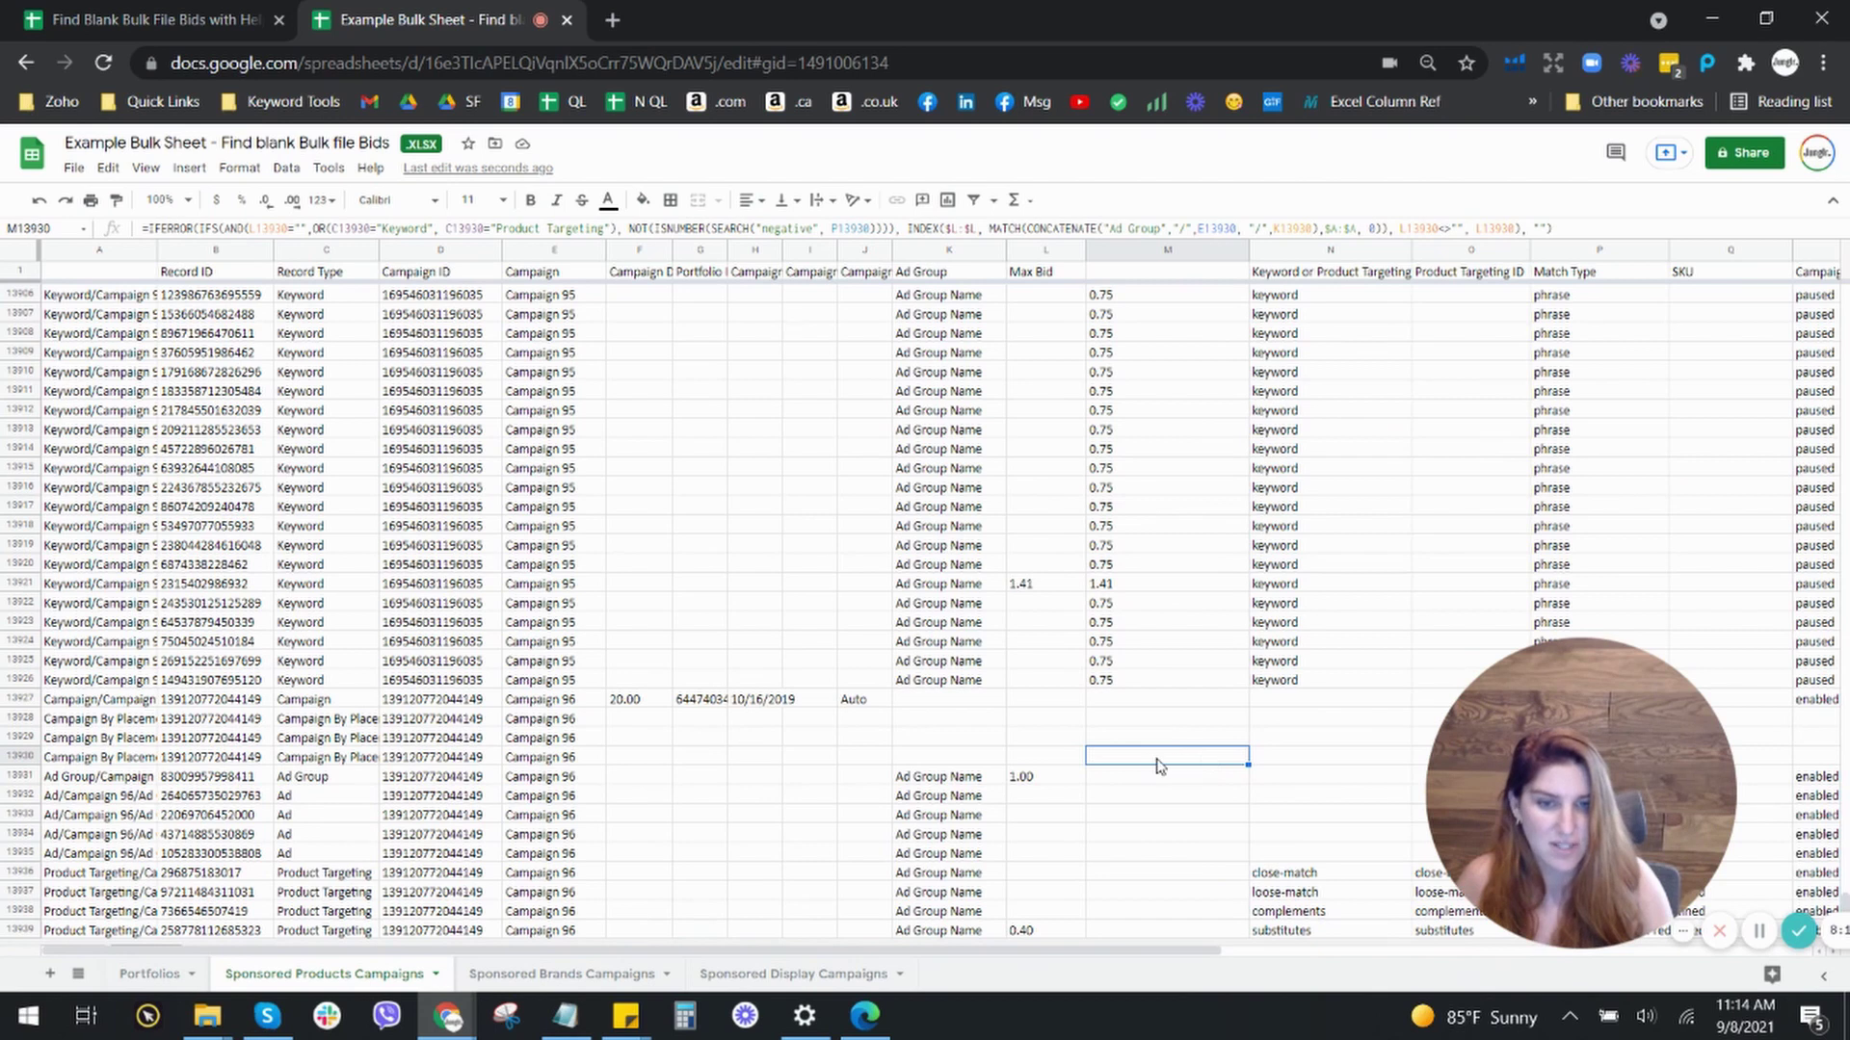
scroll(1165, 766, down, 1)
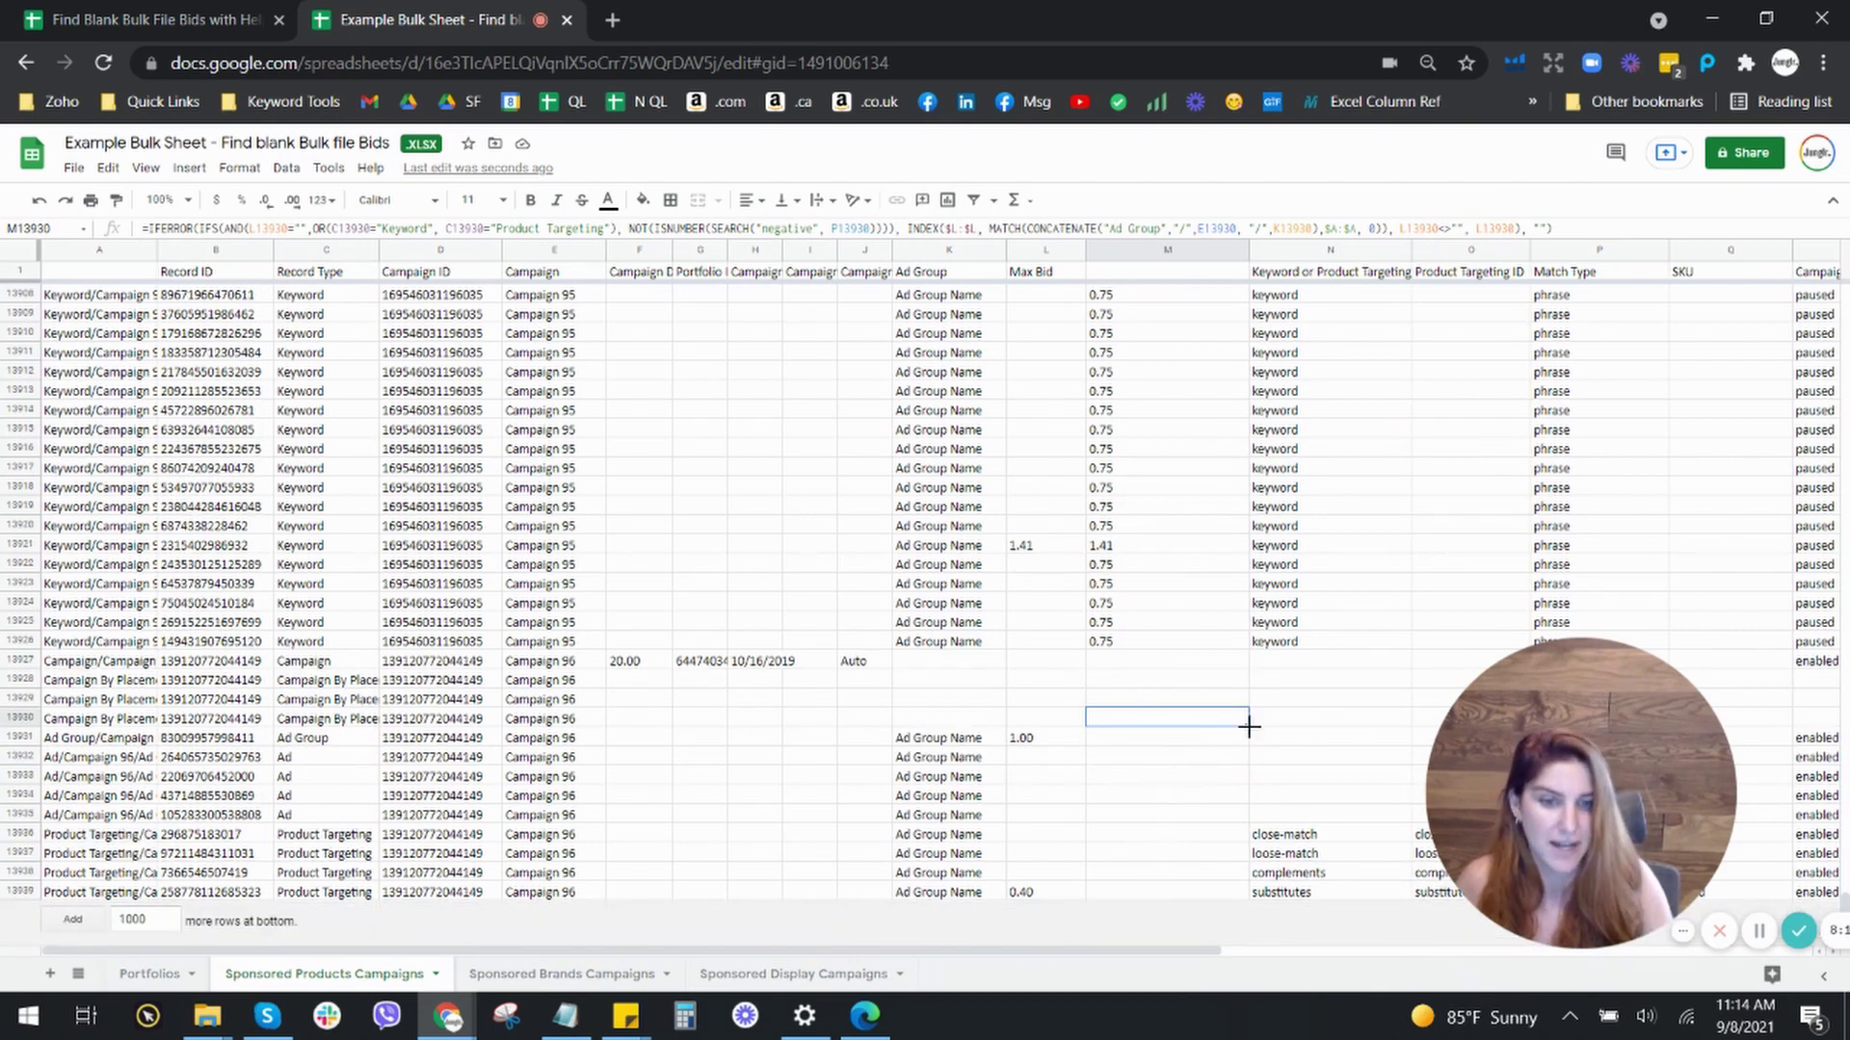
drag(1250, 726, 1251, 964)
click(1160, 724)
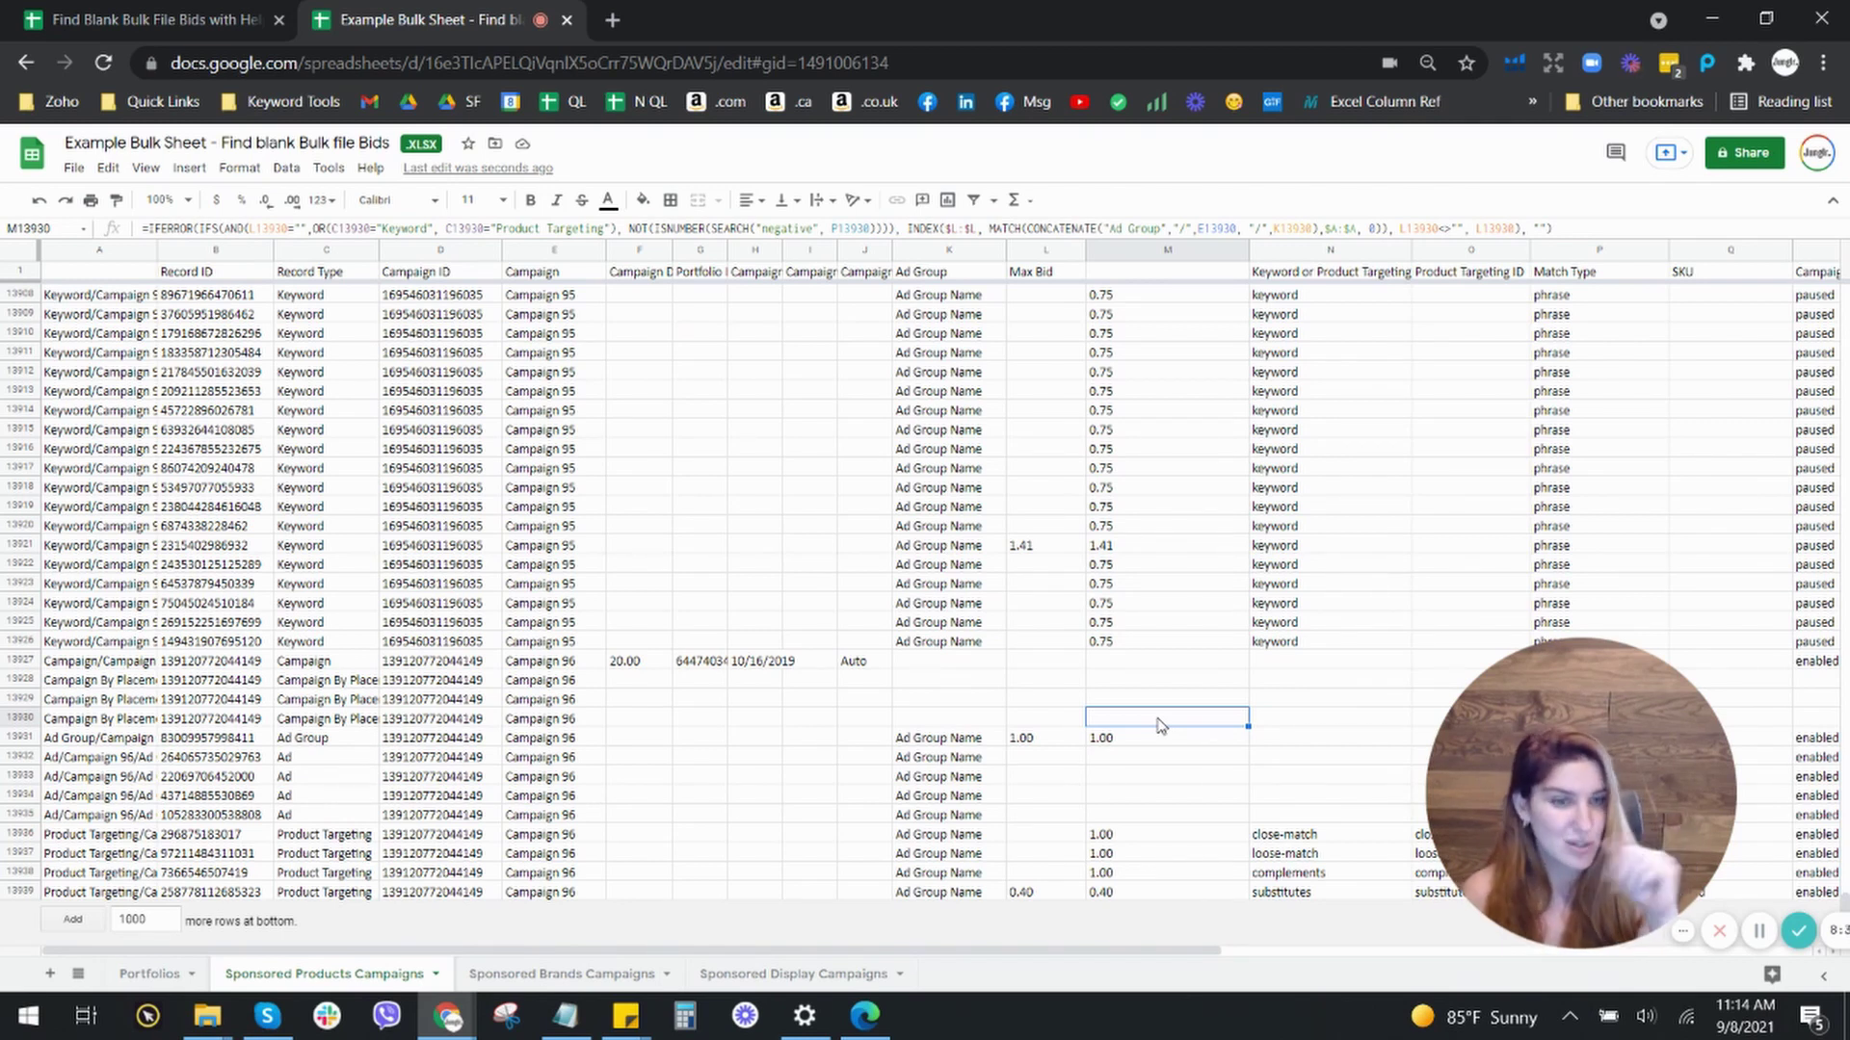
key(Up)
key(Up)
key(Up)
key(Up)
key(Up)
key(Up)
key(Up)
key(Up)
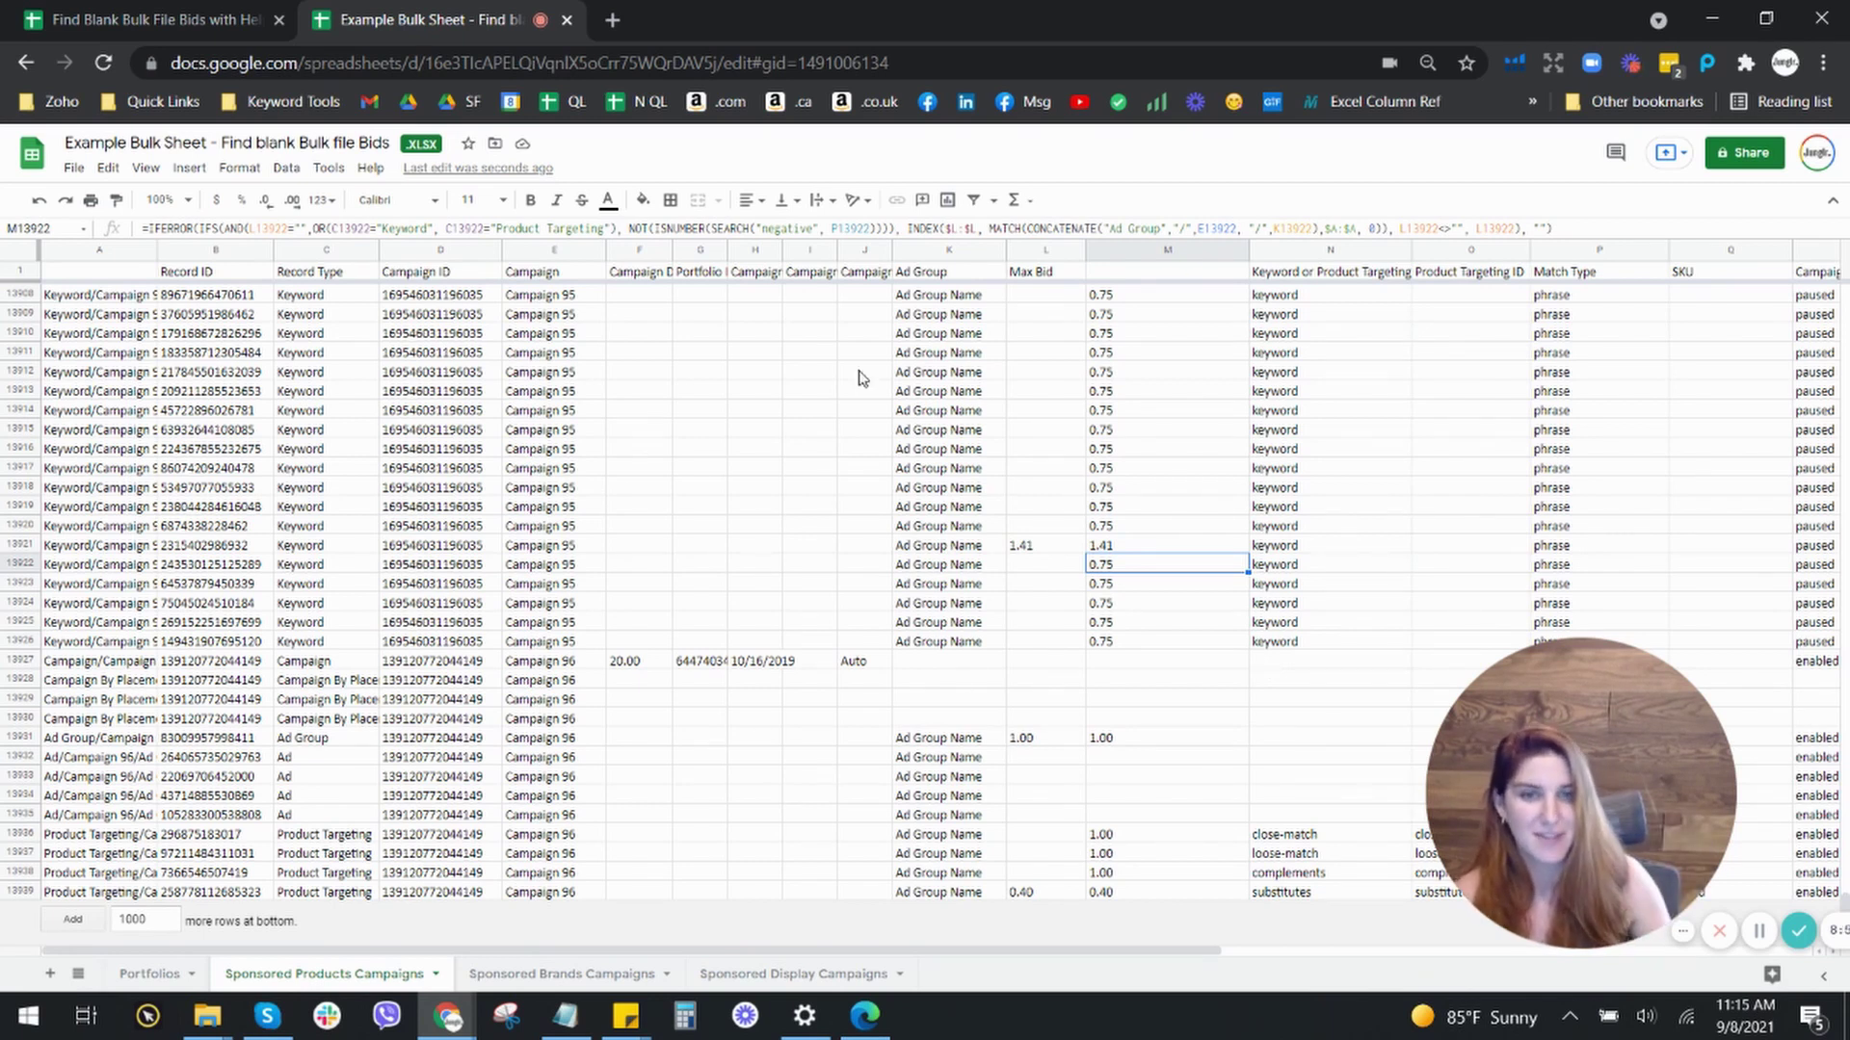
click(1044, 250)
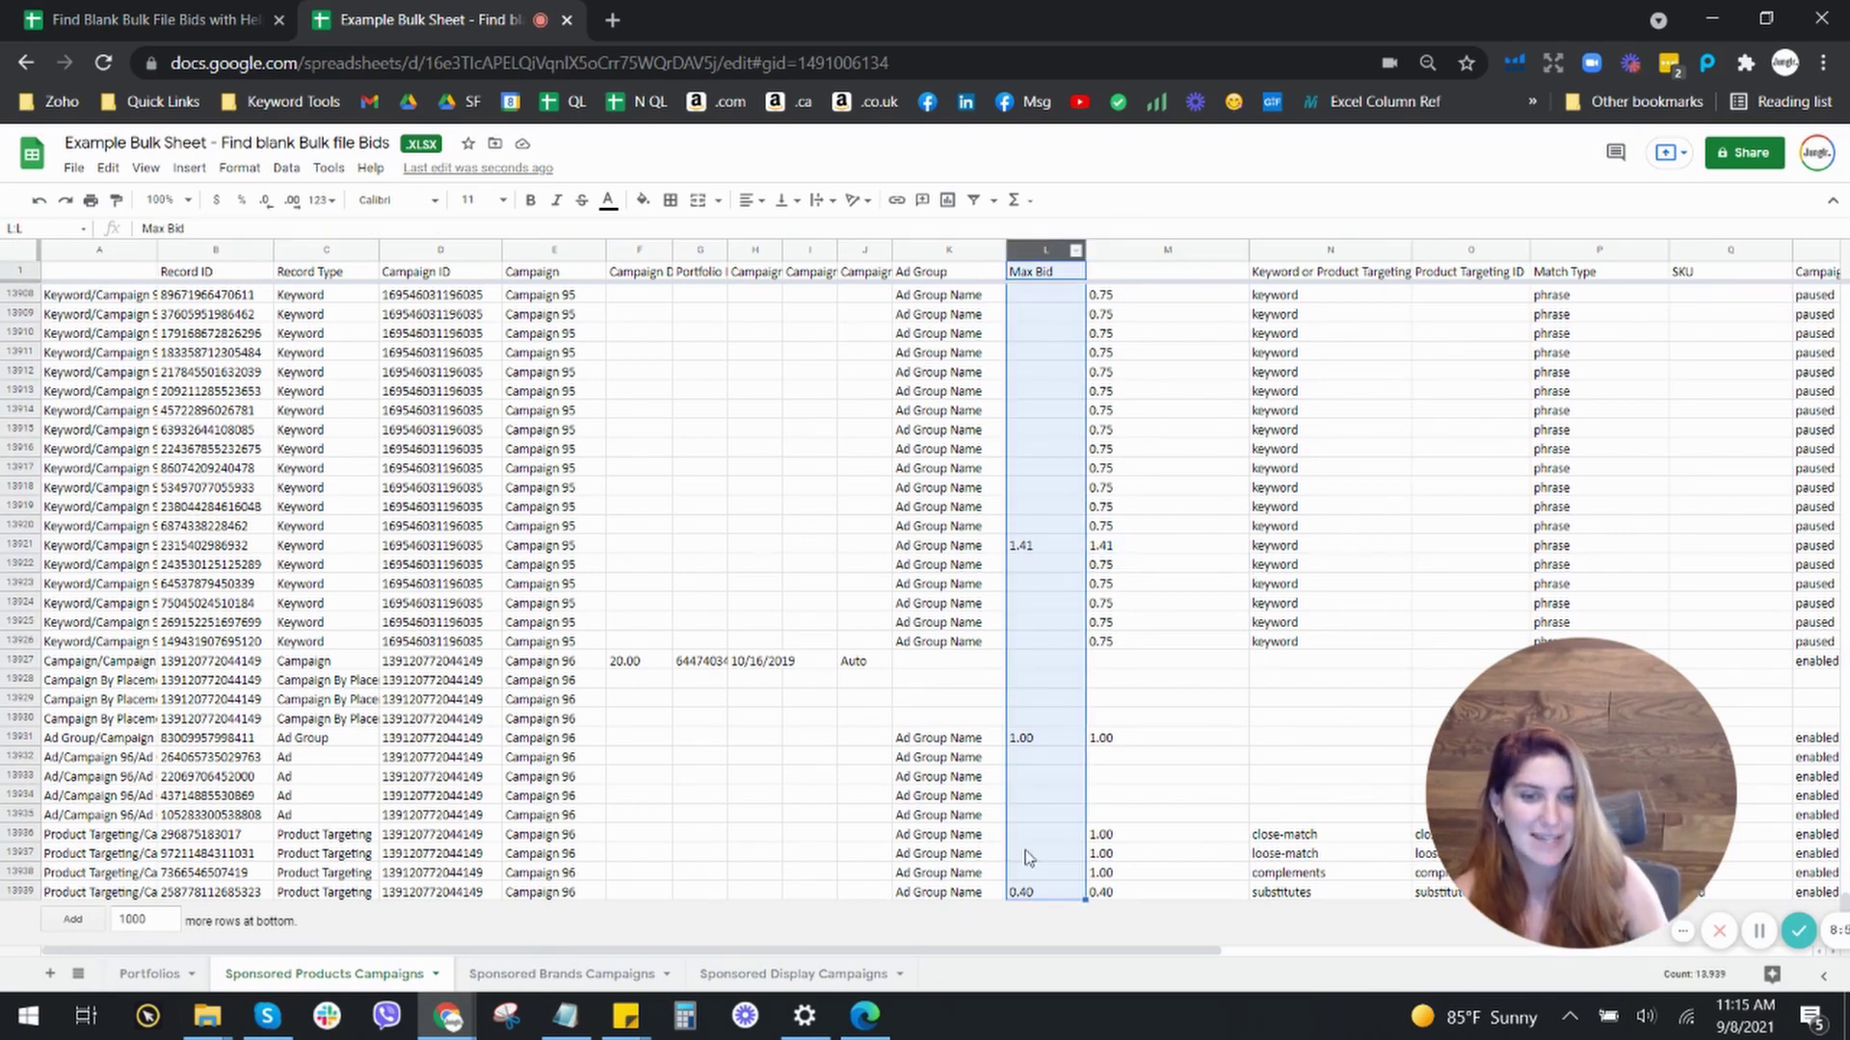
drag(1027, 778, 1043, 896)
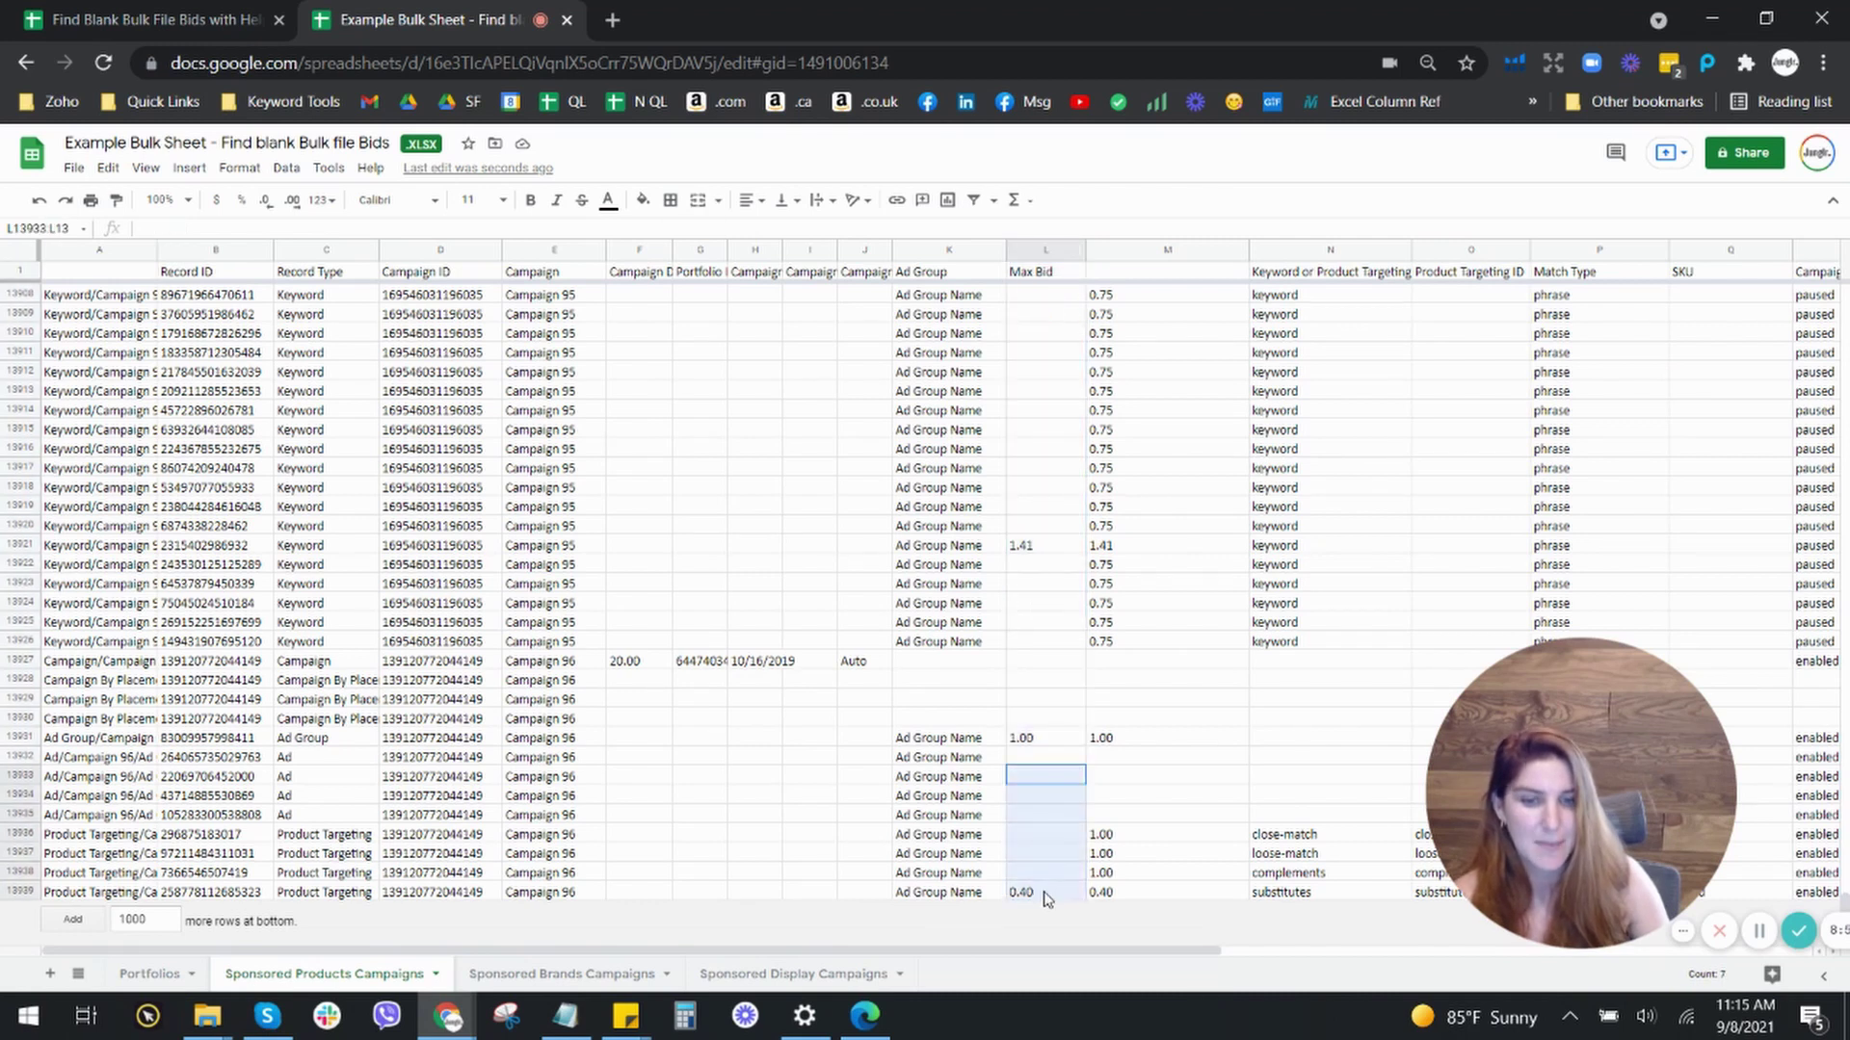
click(1053, 838)
key(shift+Down)
key(shift+Down)
key(shift+Down)
key(shift+Right)
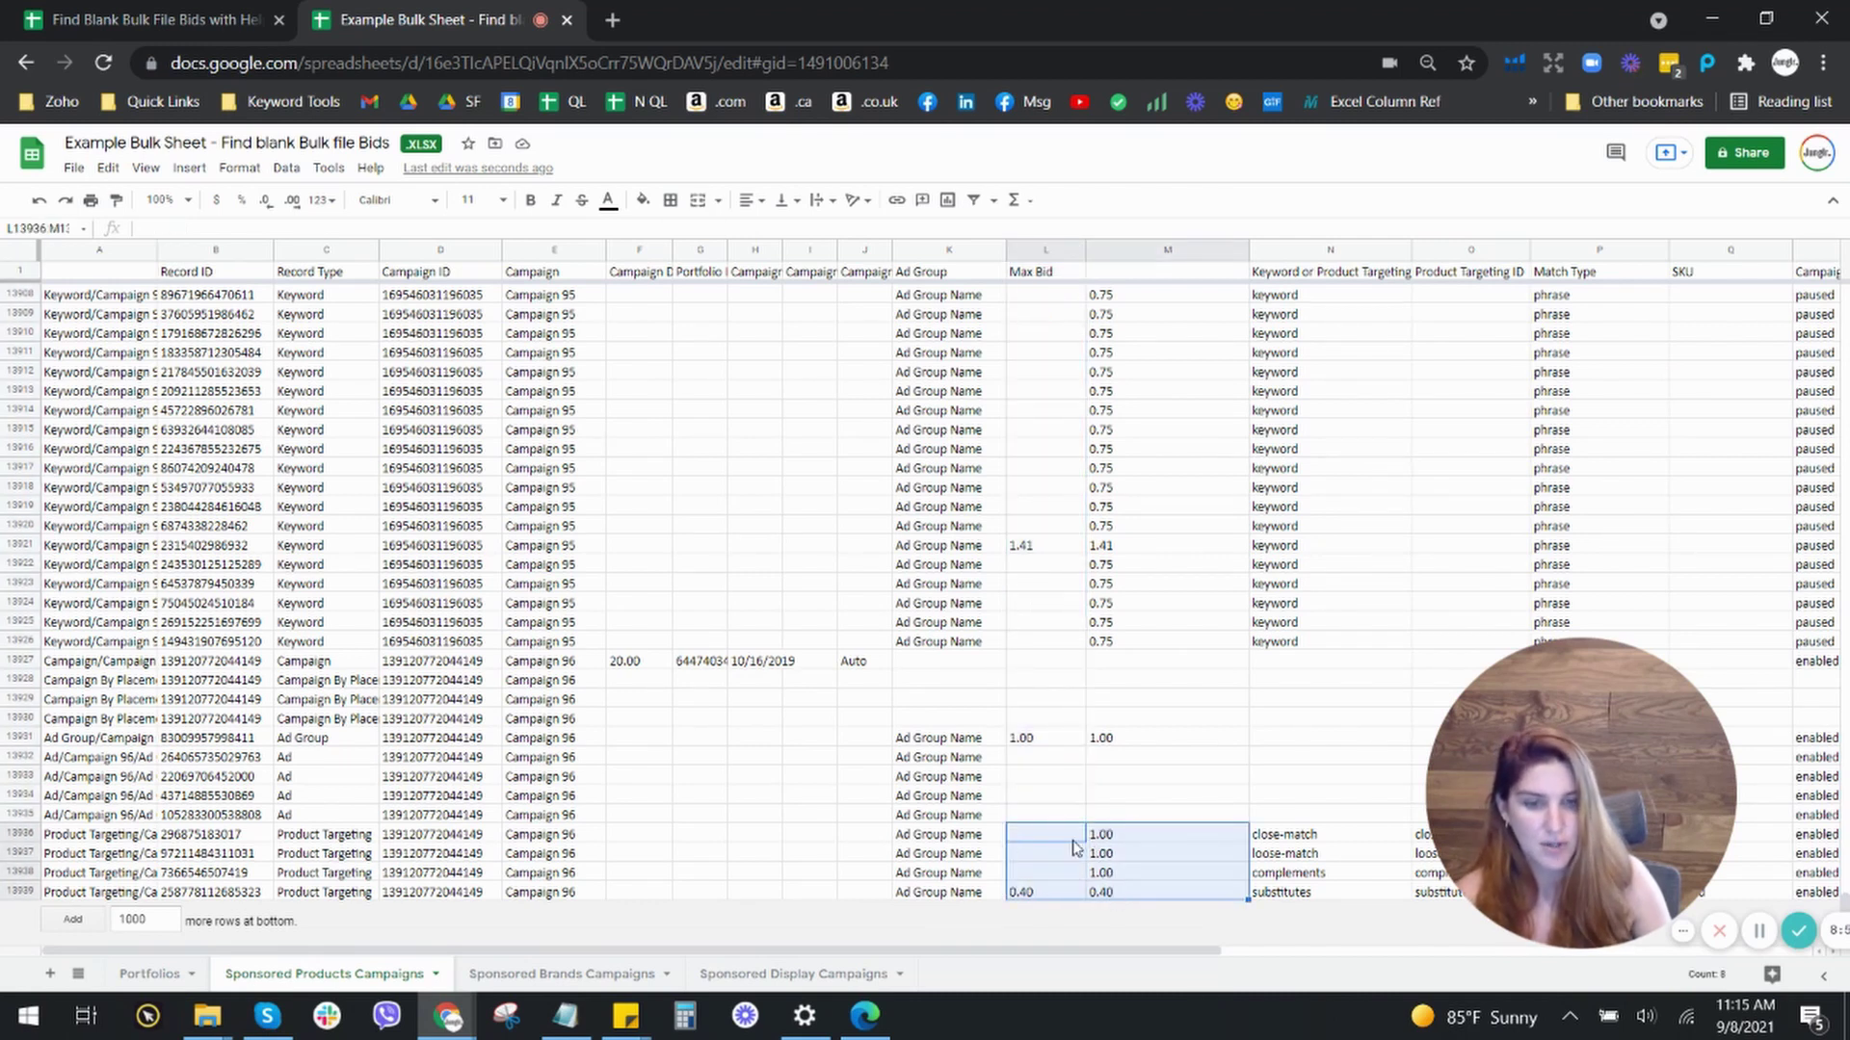
click(1077, 838)
key(shift+Right)
key(shift+Down)
key(shift+Down)
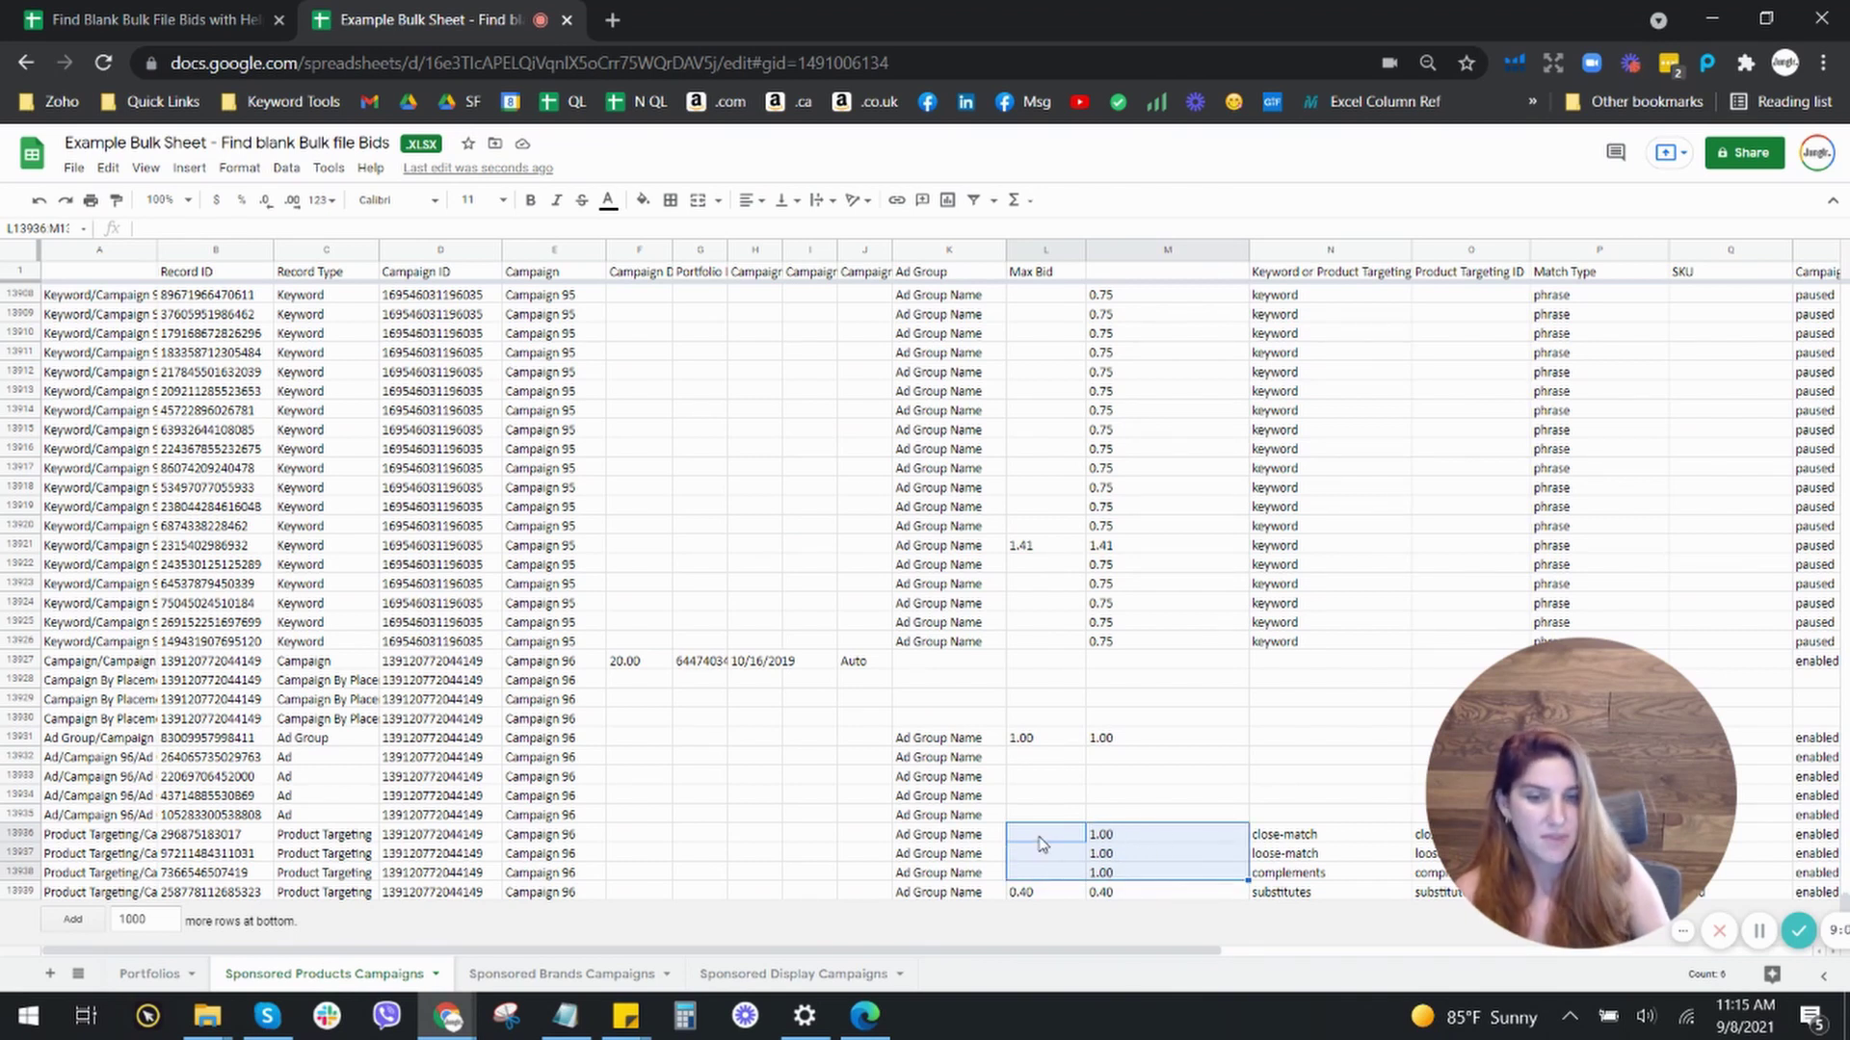
shift+click(1042, 875)
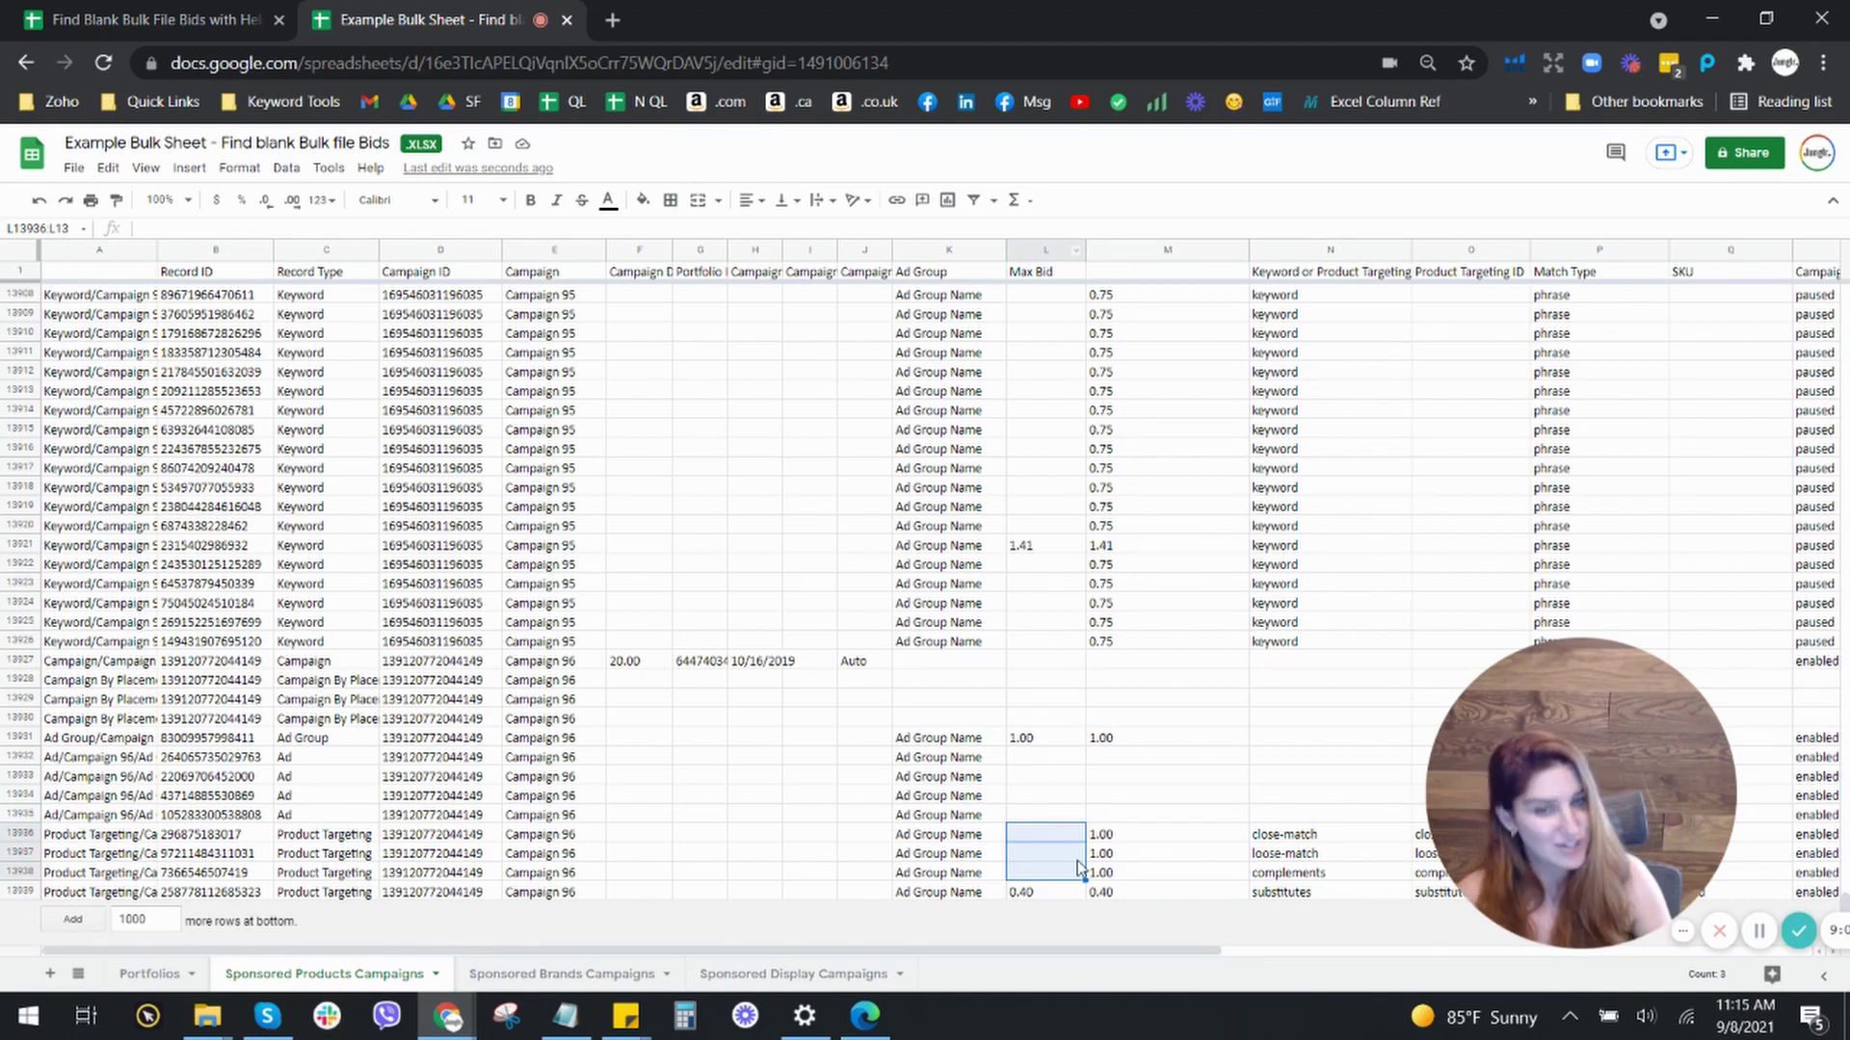
mouse_move(1144, 836)
mouse_down()
mouse_move(1147, 891)
mouse_move(1146, 873)
mouse_up()
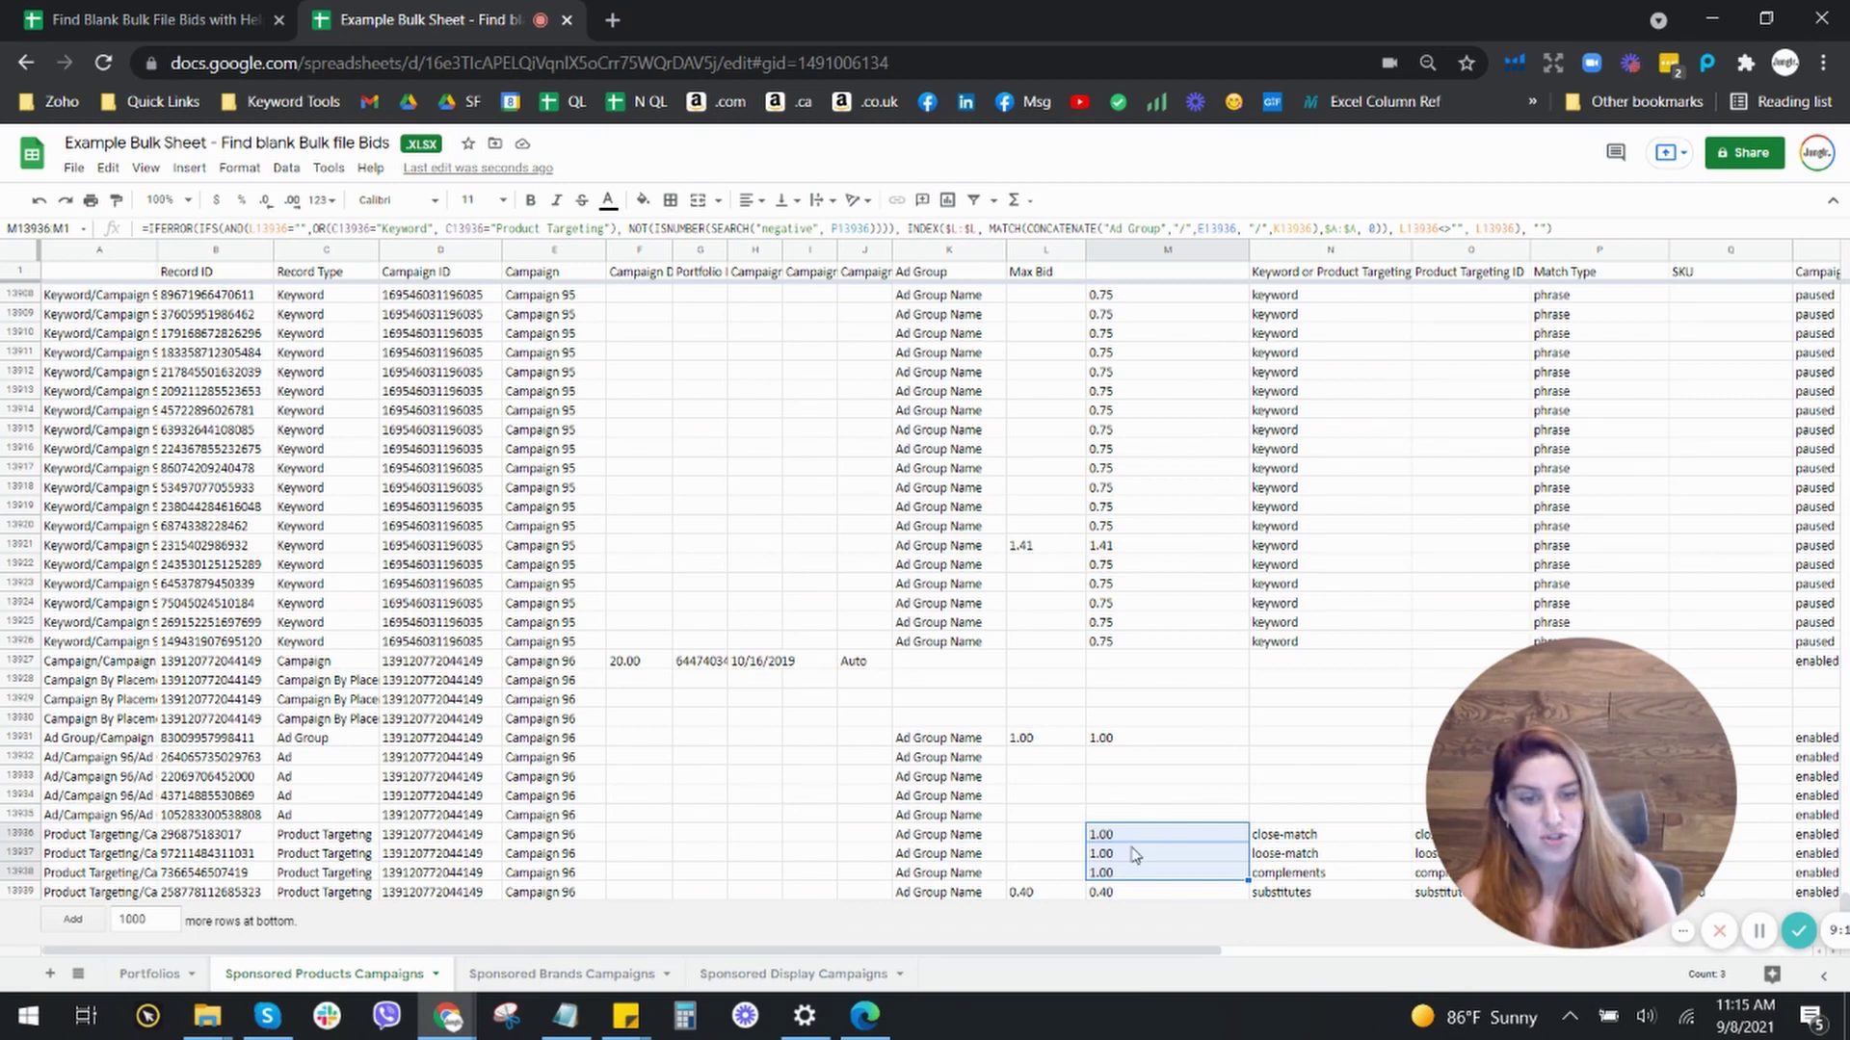
click(1120, 840)
drag(1120, 840, 1123, 873)
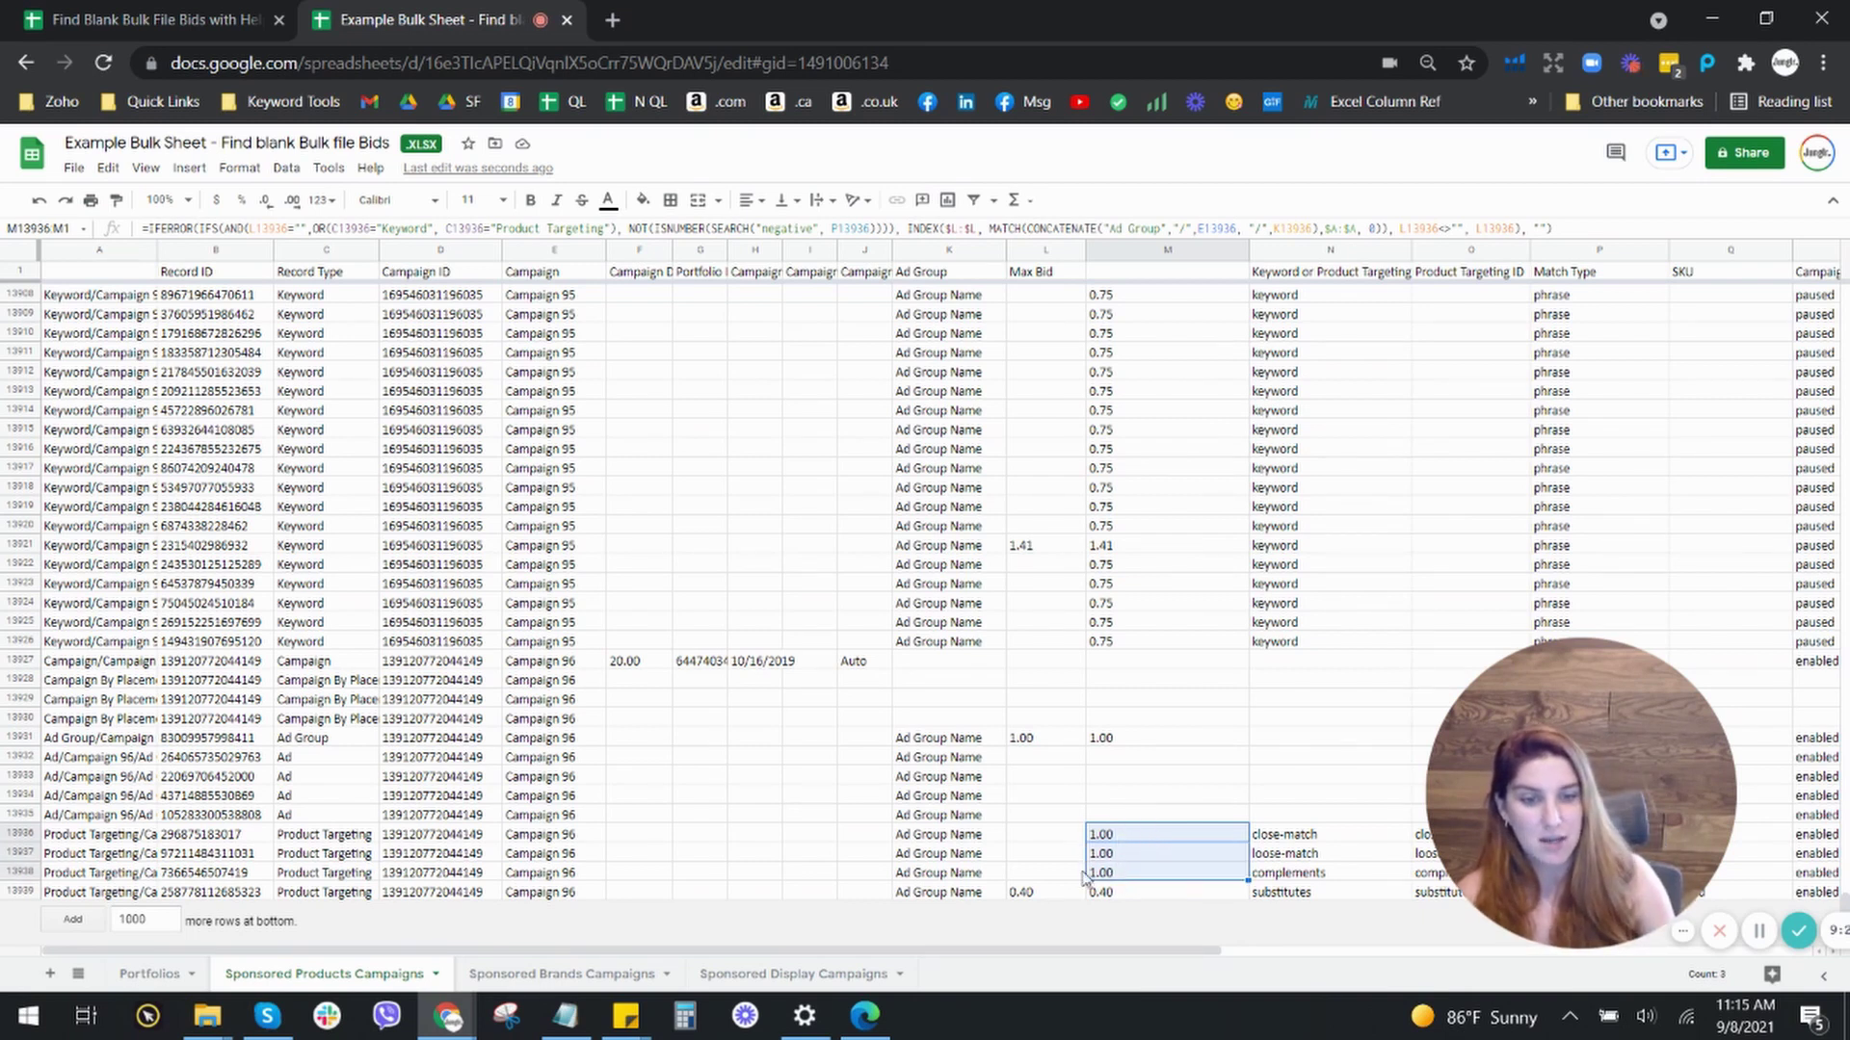
click(1048, 742)
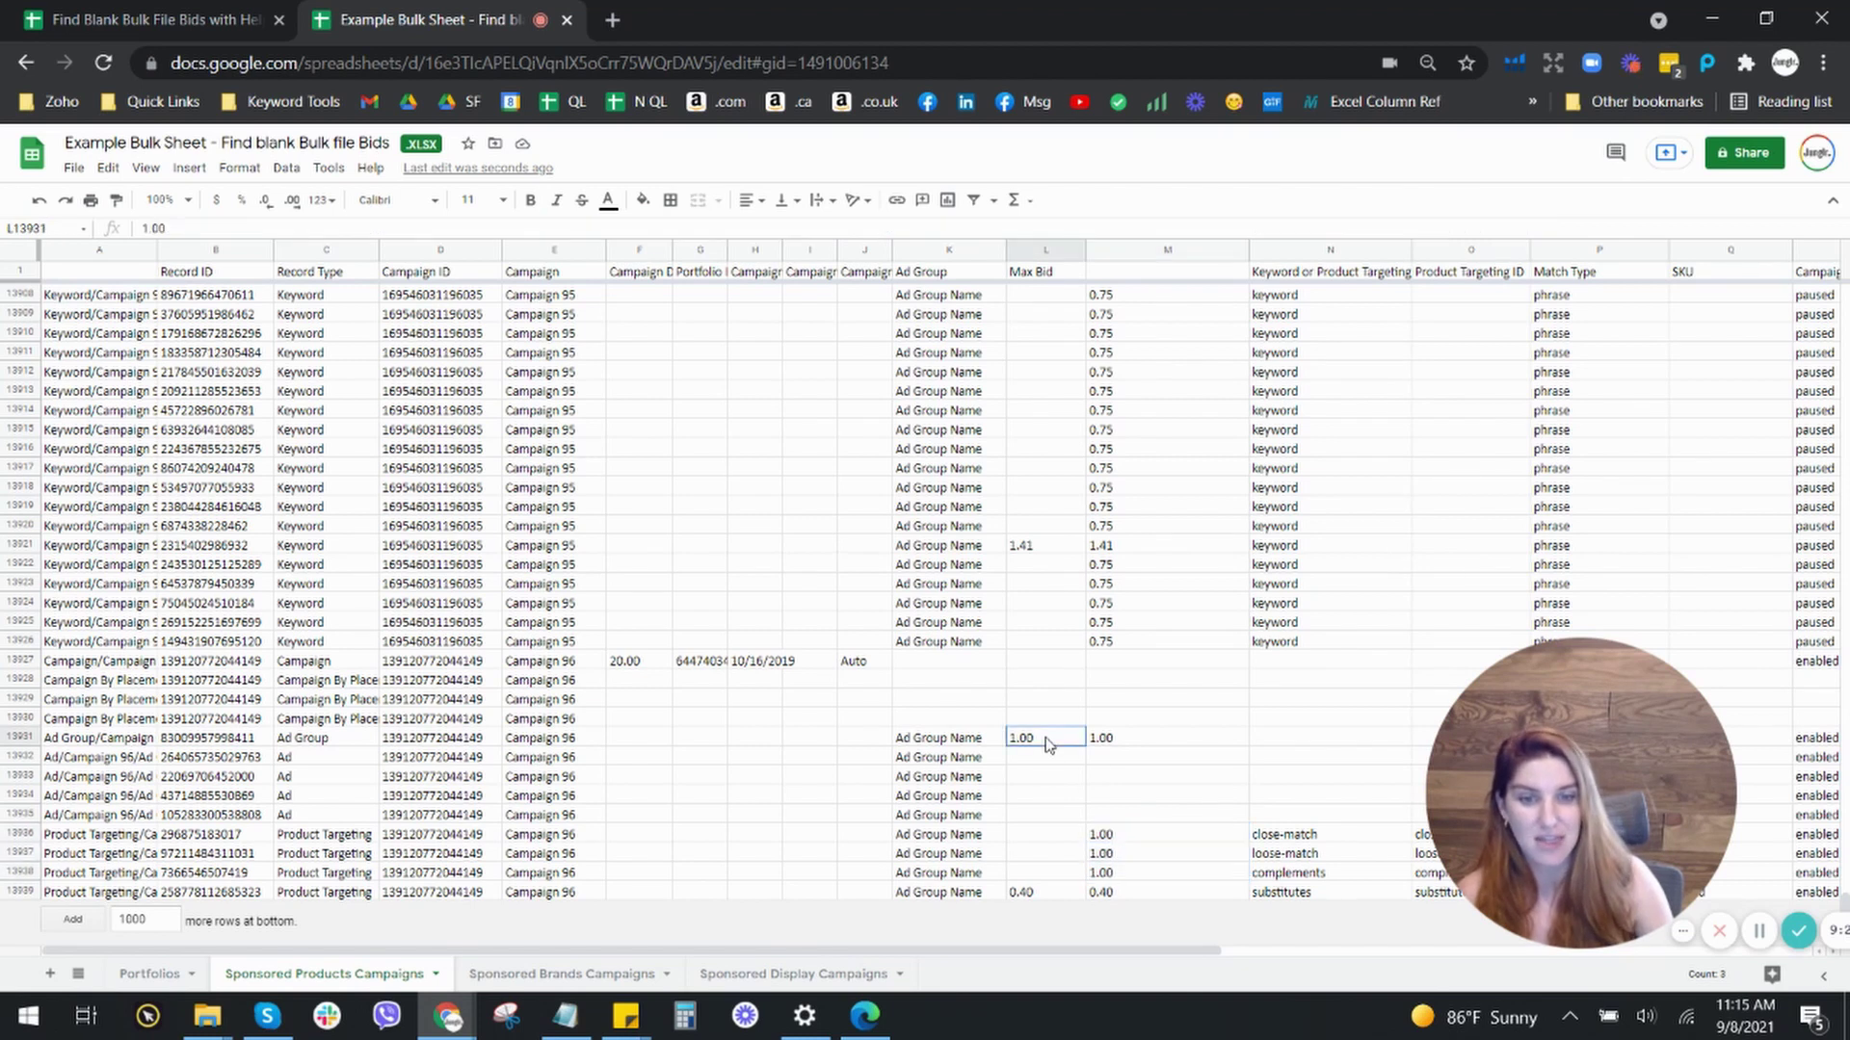
Verify that blank bids under ad group row 13931 now show its 1.00 default bid
click(12, 739)
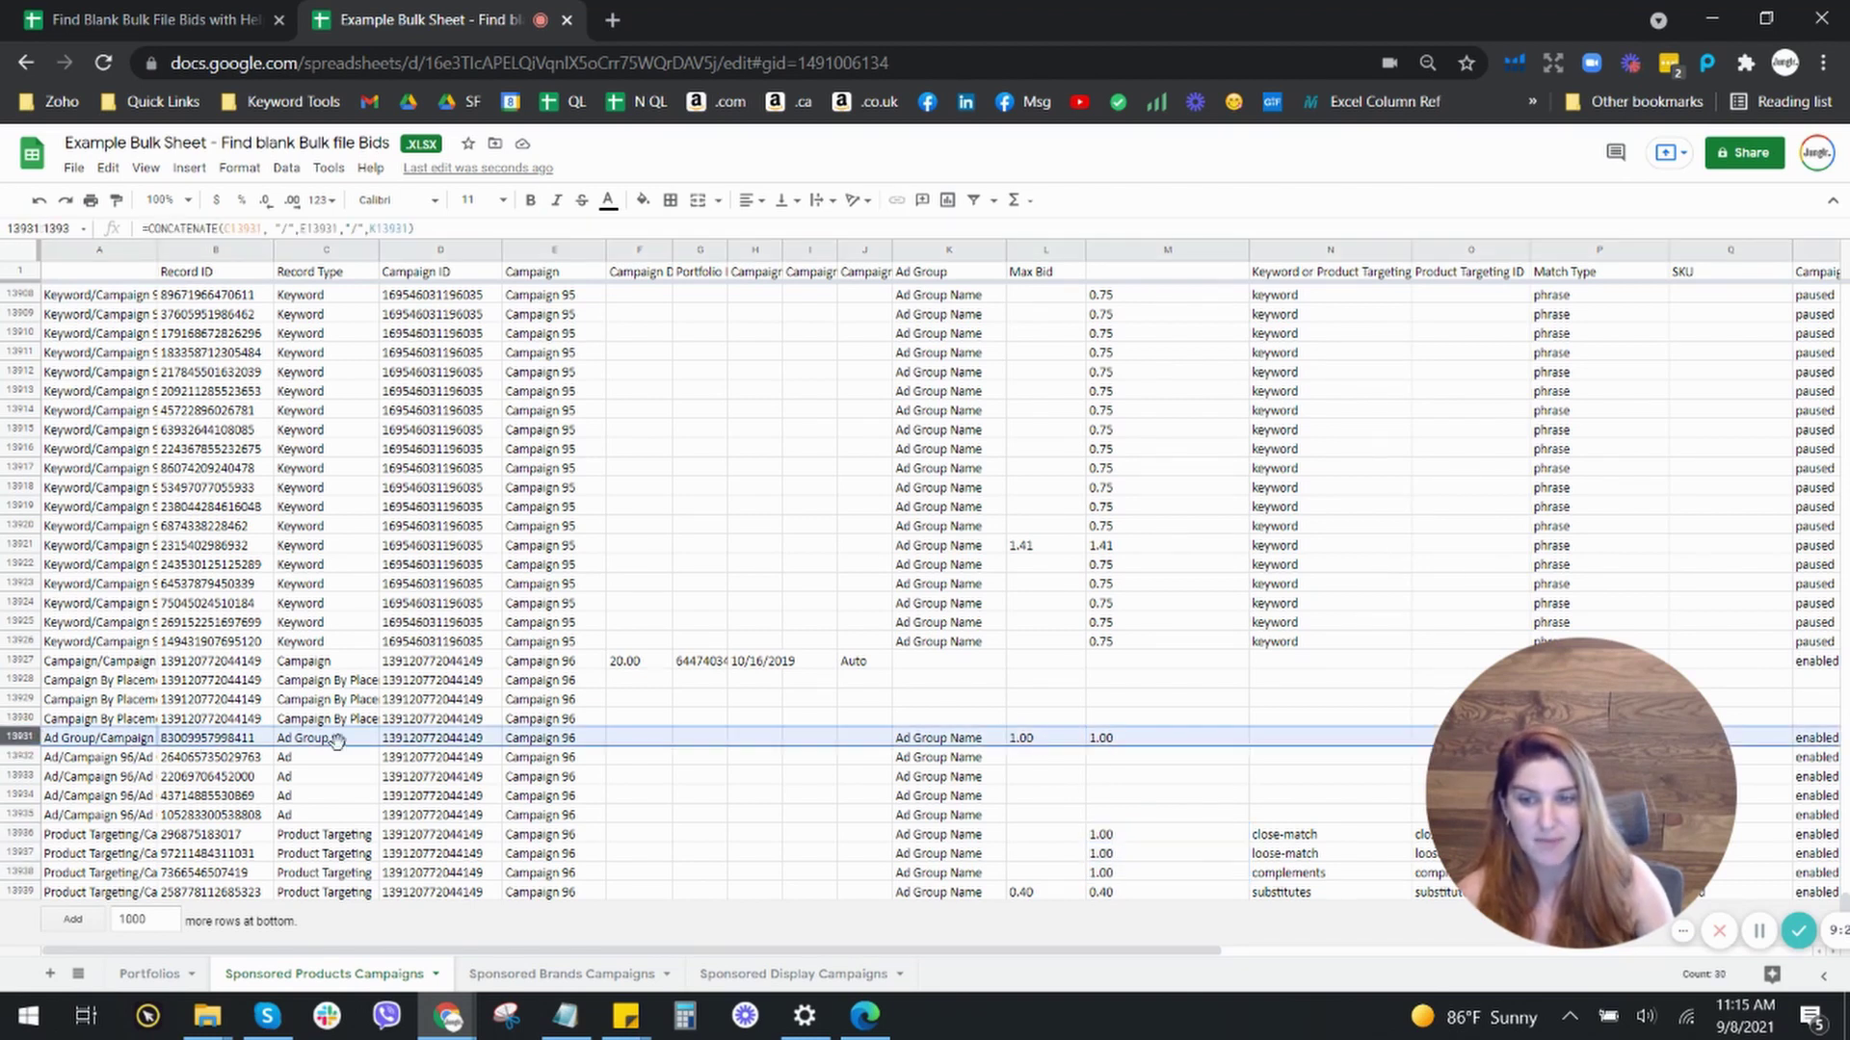
click(1067, 743)
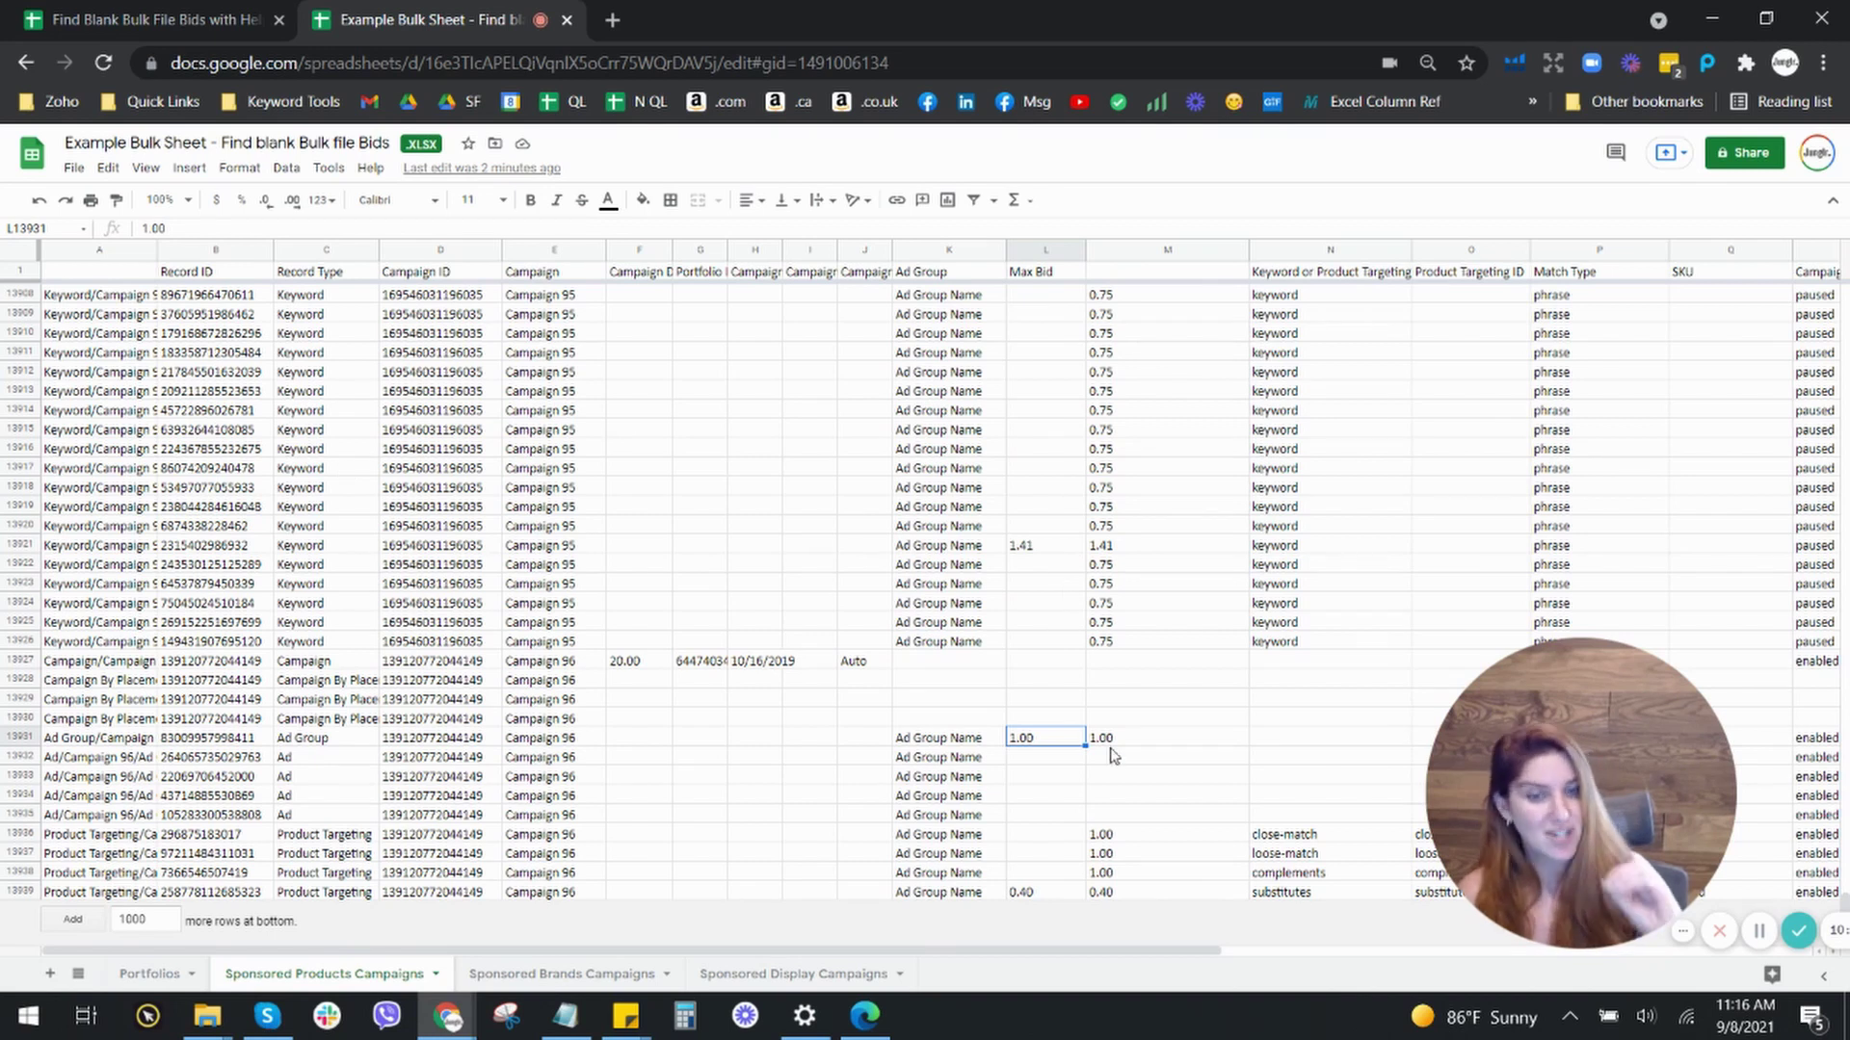
drag(1066, 844, 1153, 884)
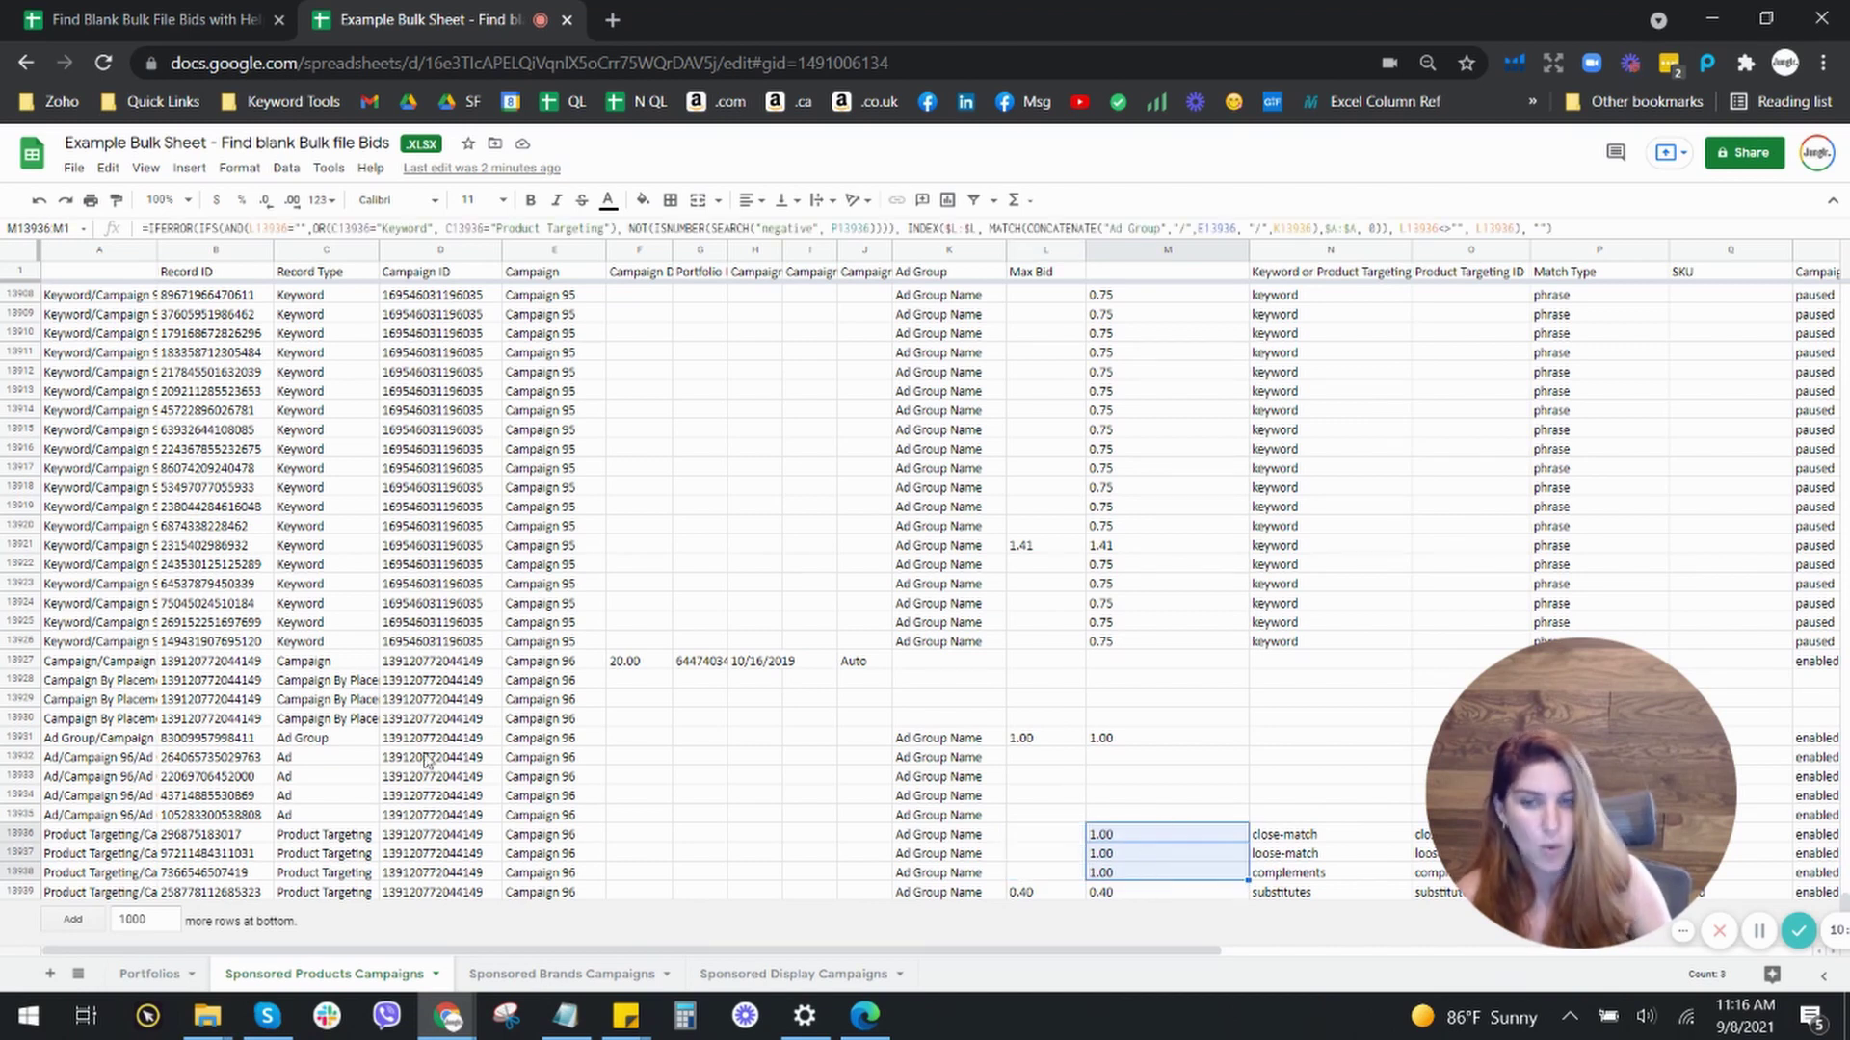
double_click(29, 747)
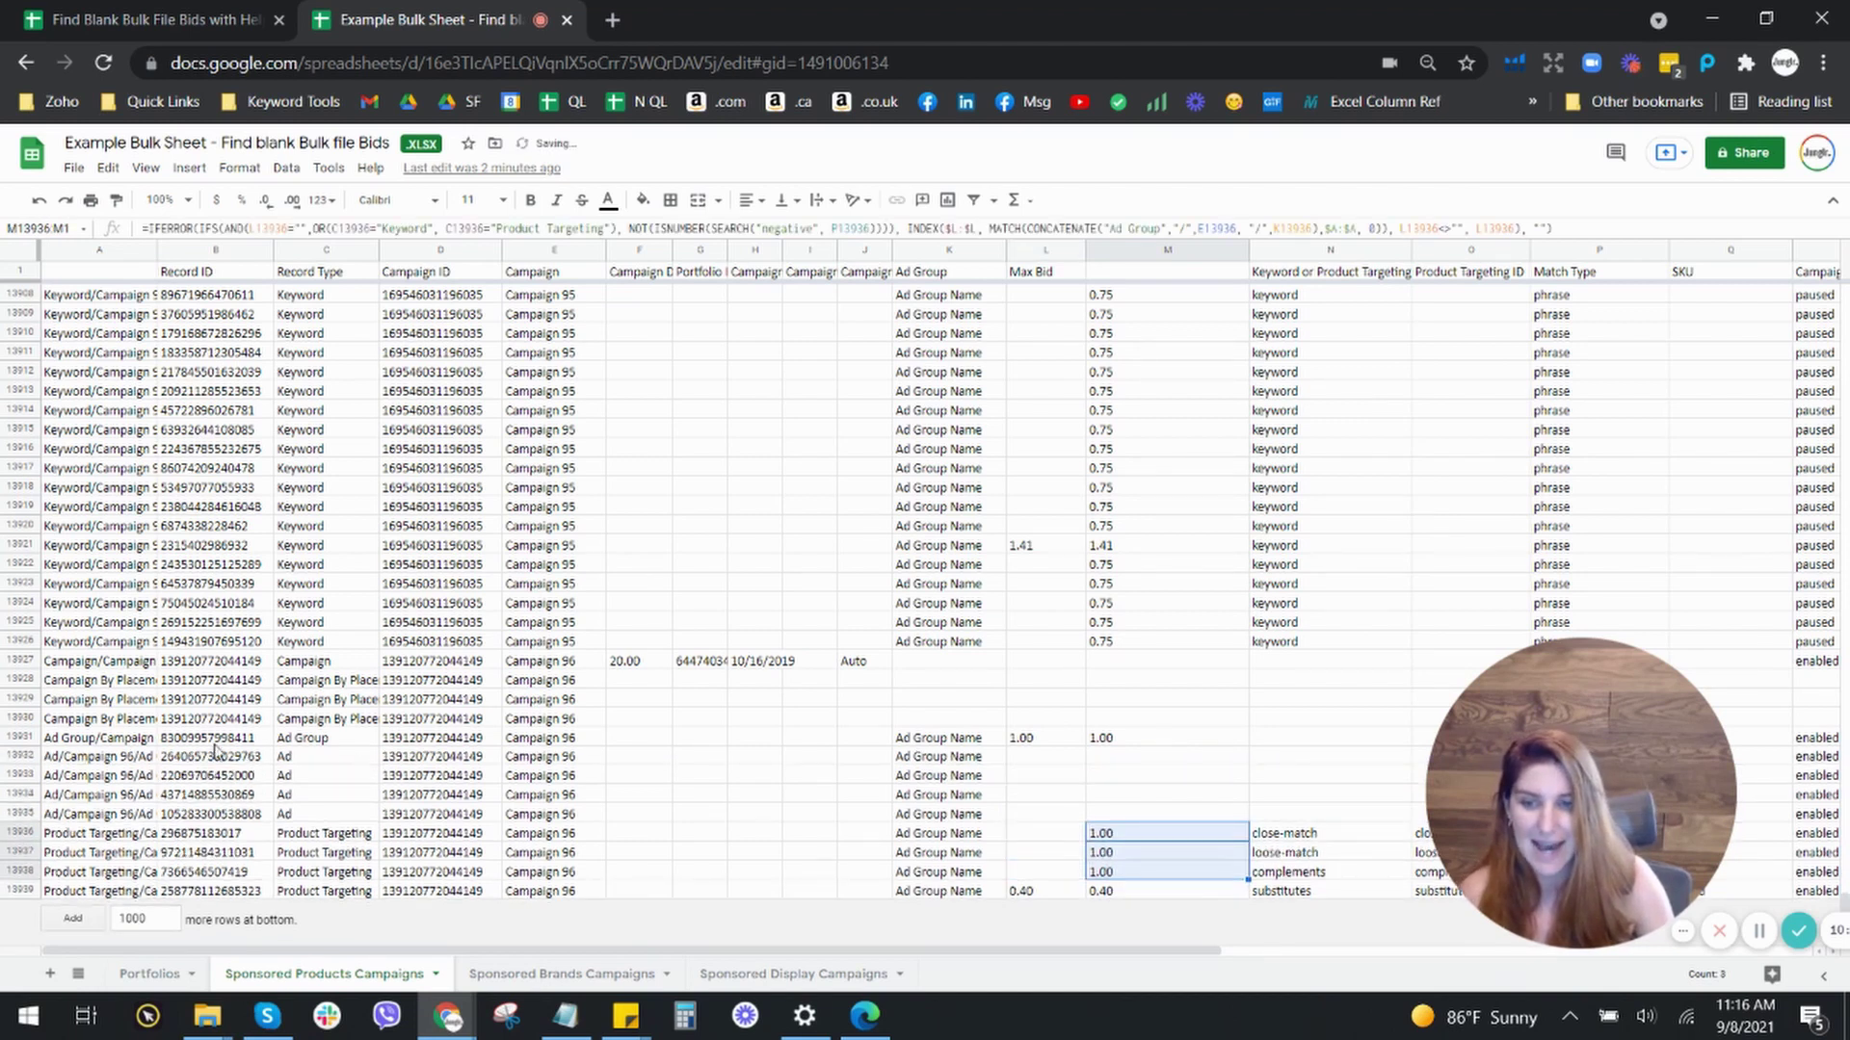
click(27, 742)
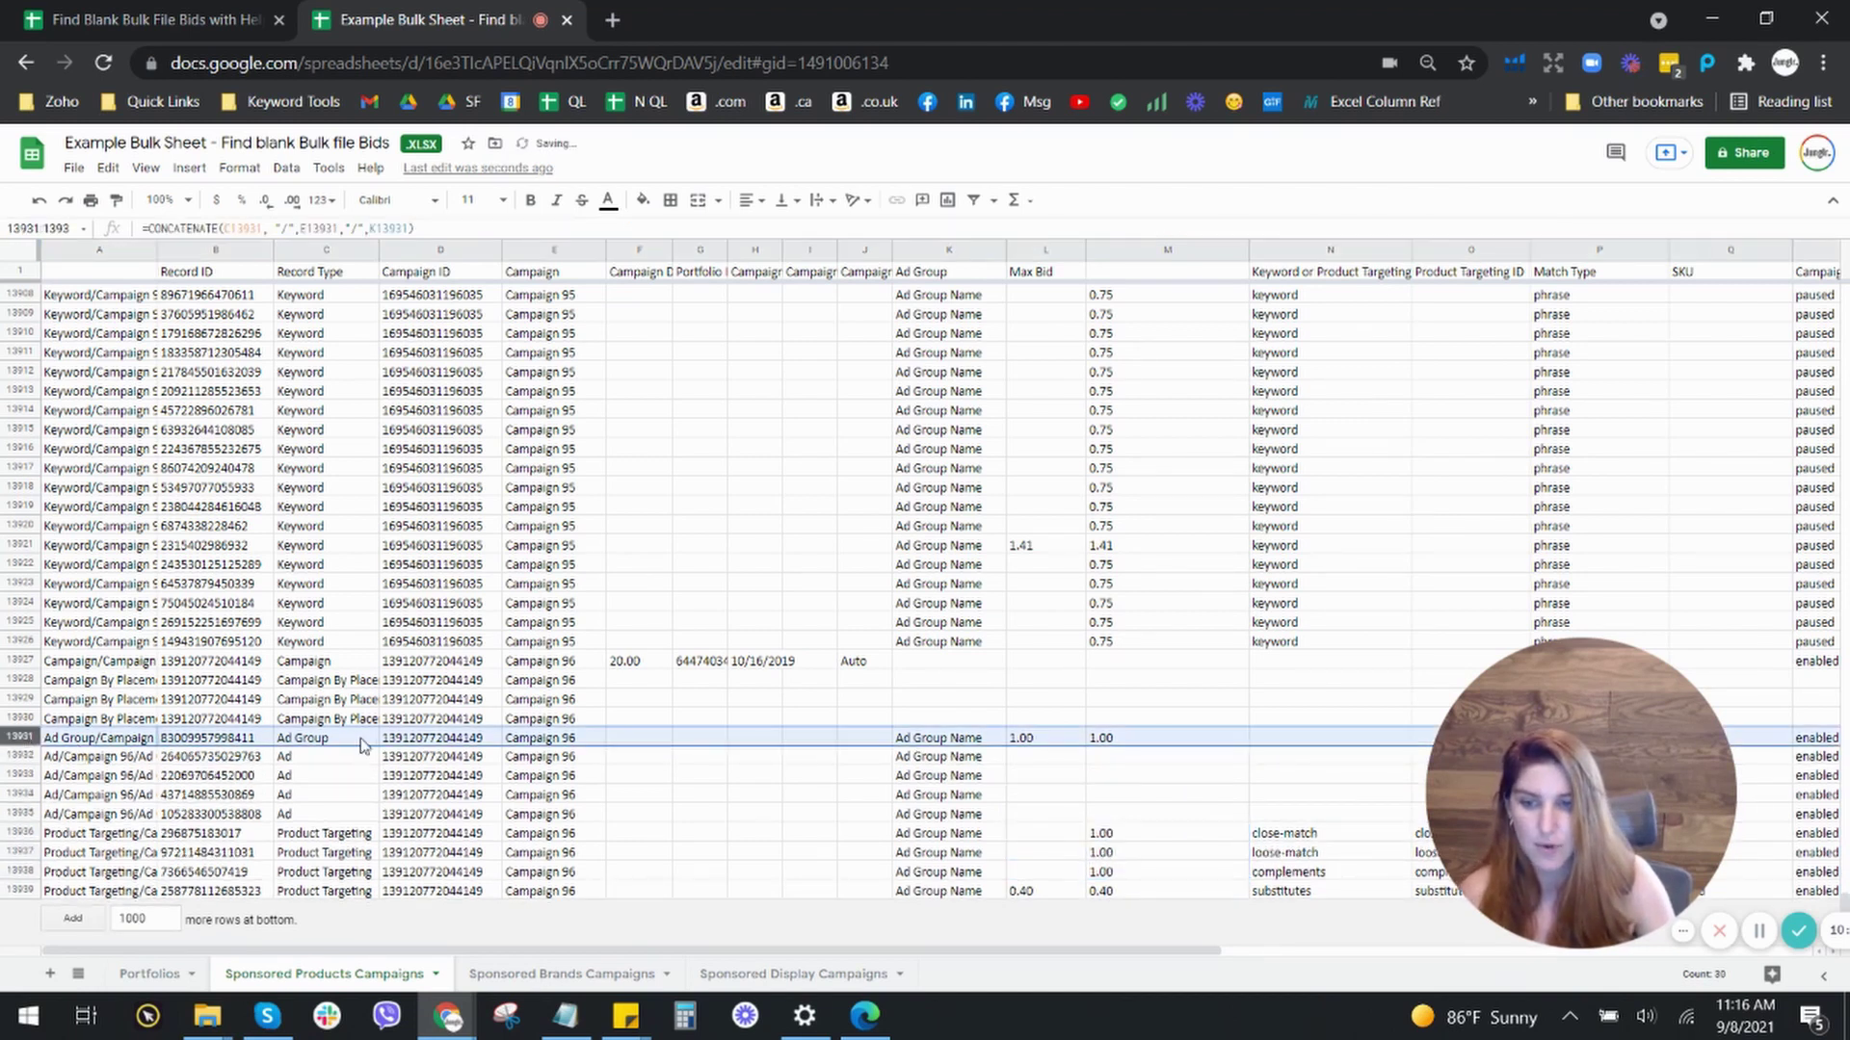
click(1045, 742)
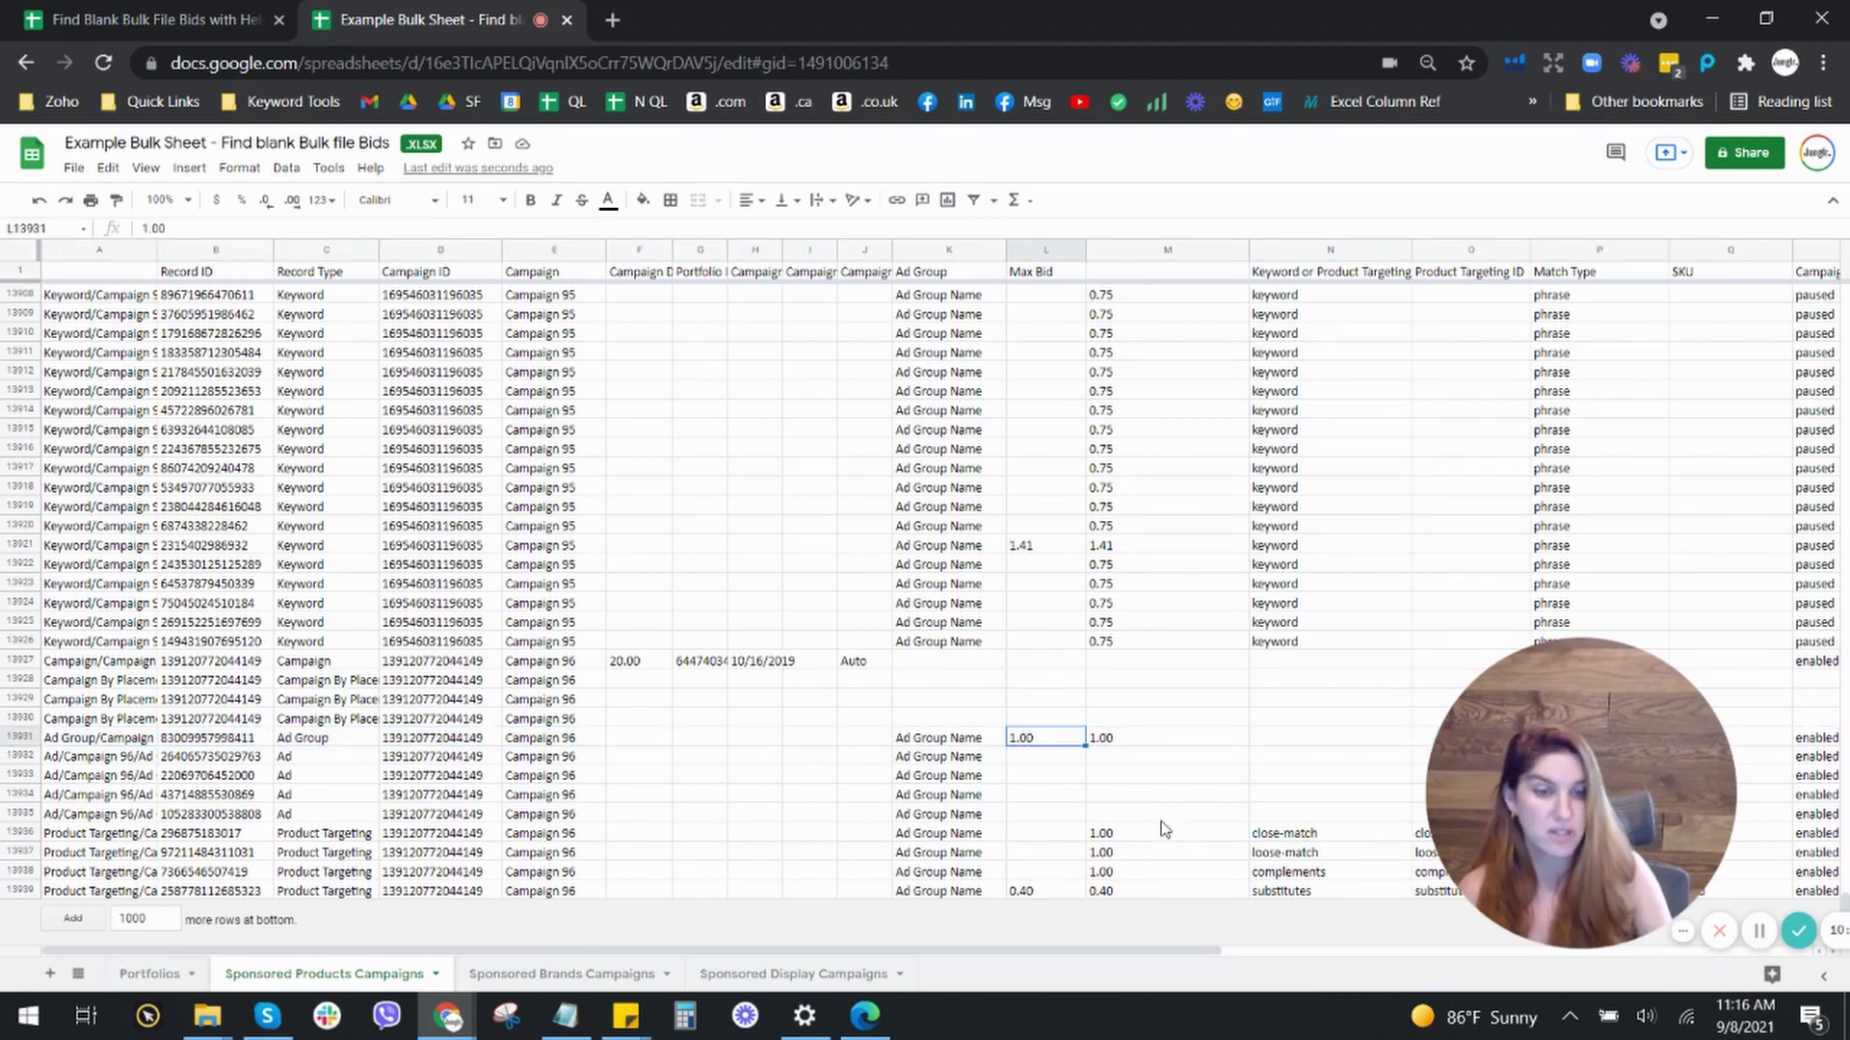
drag(1053, 836, 1199, 874)
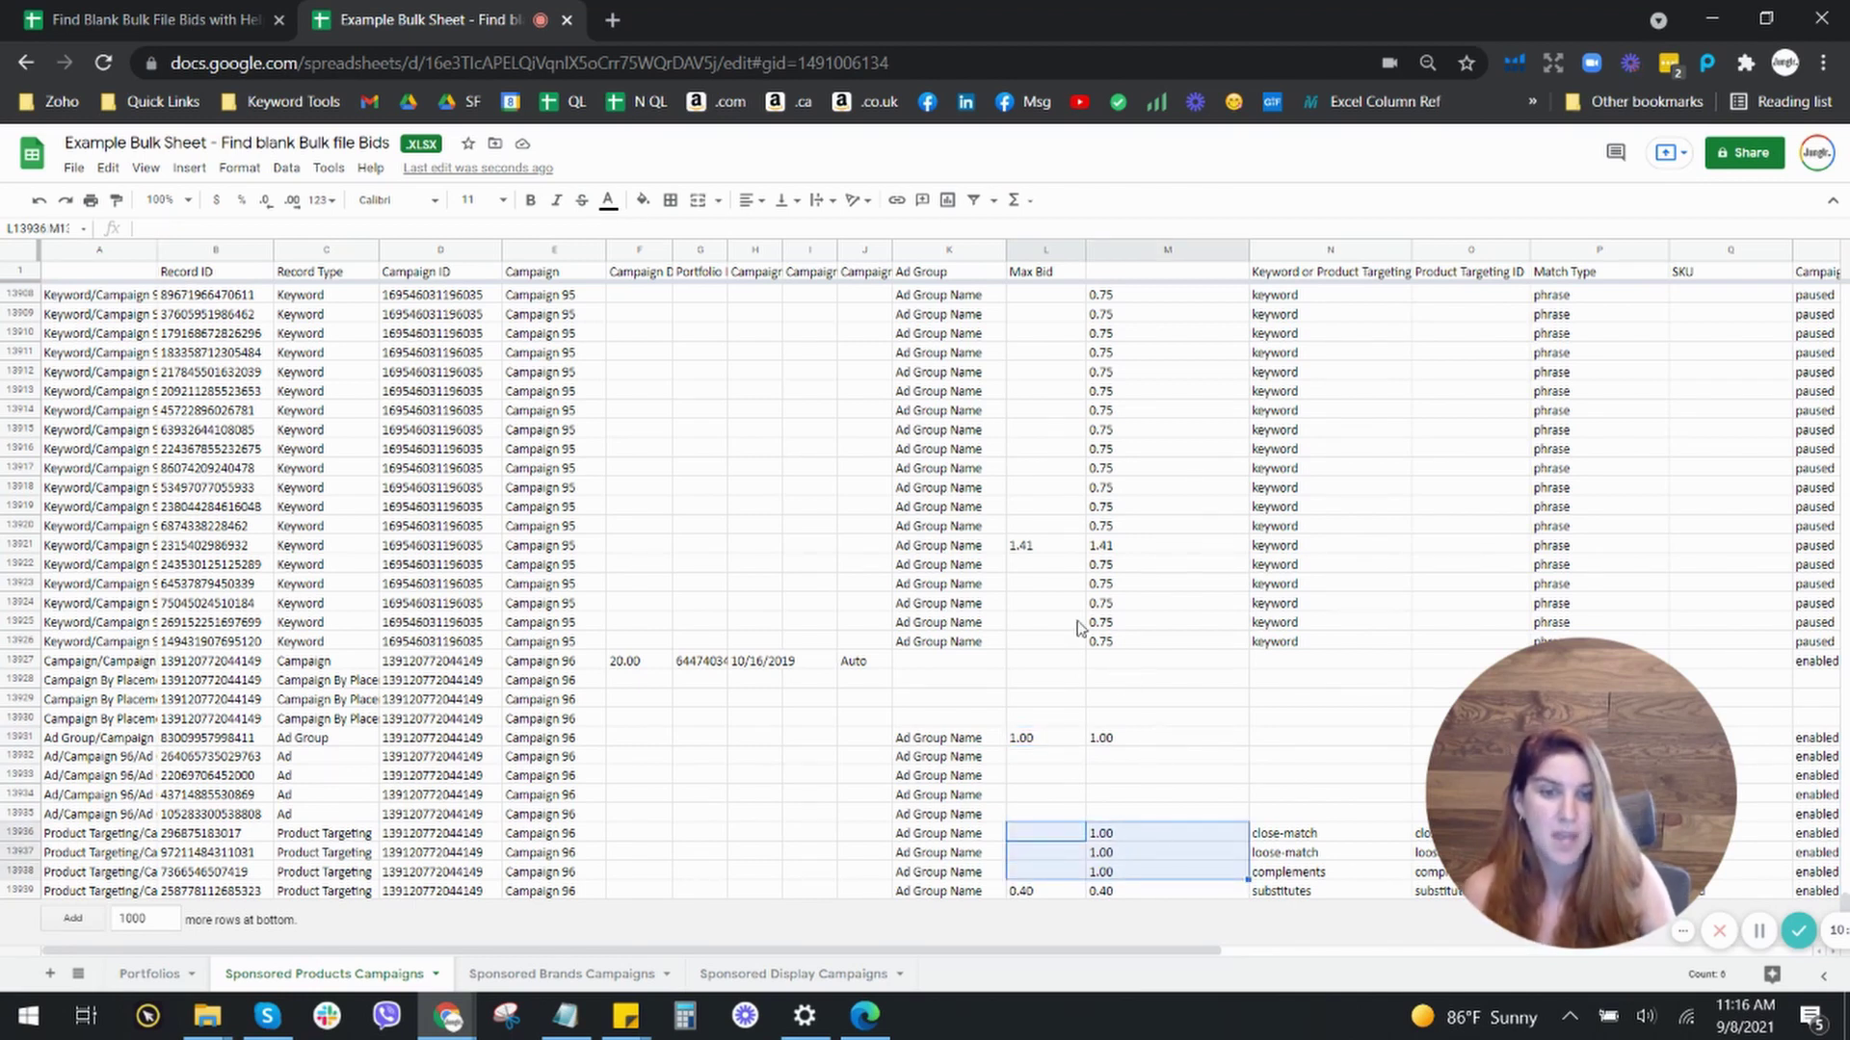
drag(1060, 568, 1173, 644)
Confirm Campaign 95's blank keyword bids in rows 13807–13824 show 0.75, then return to the top
scroll(1172, 643, up, 13)
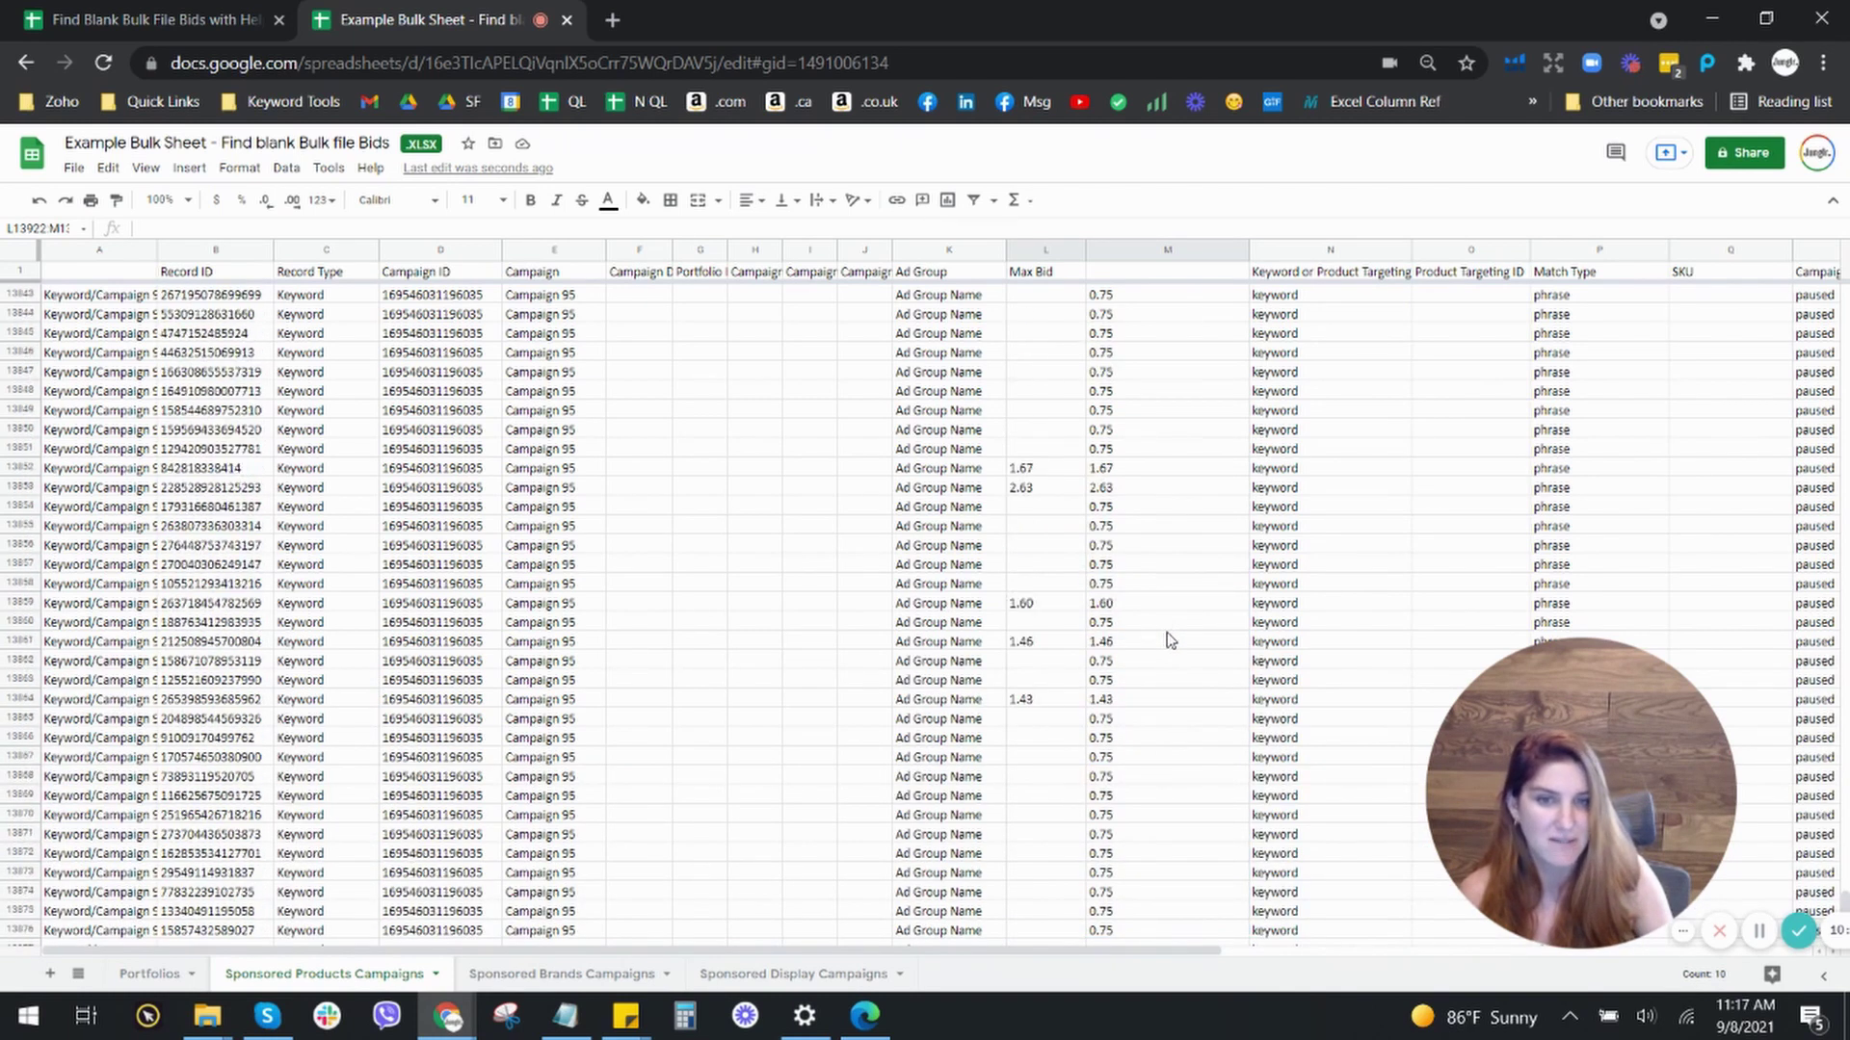
scroll(1169, 640, up, 6)
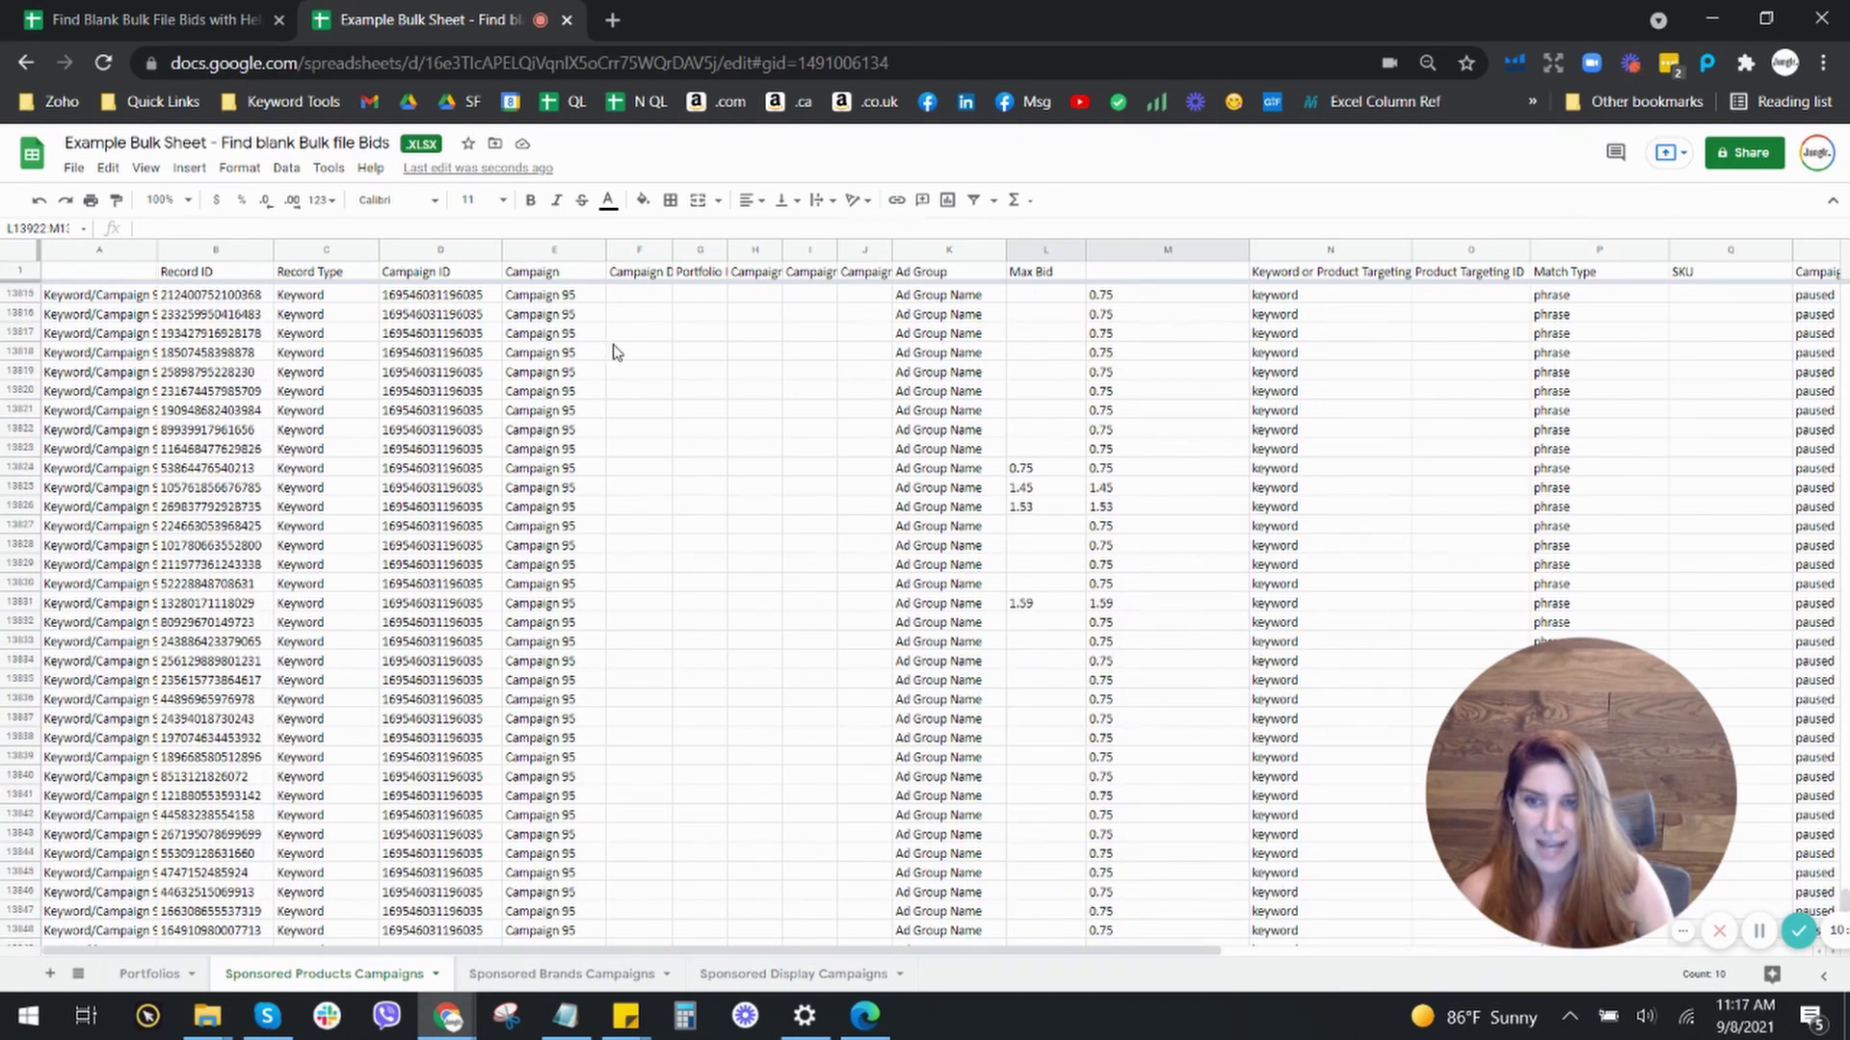
scroll(1151, 540, up, 2)
click(321, 248)
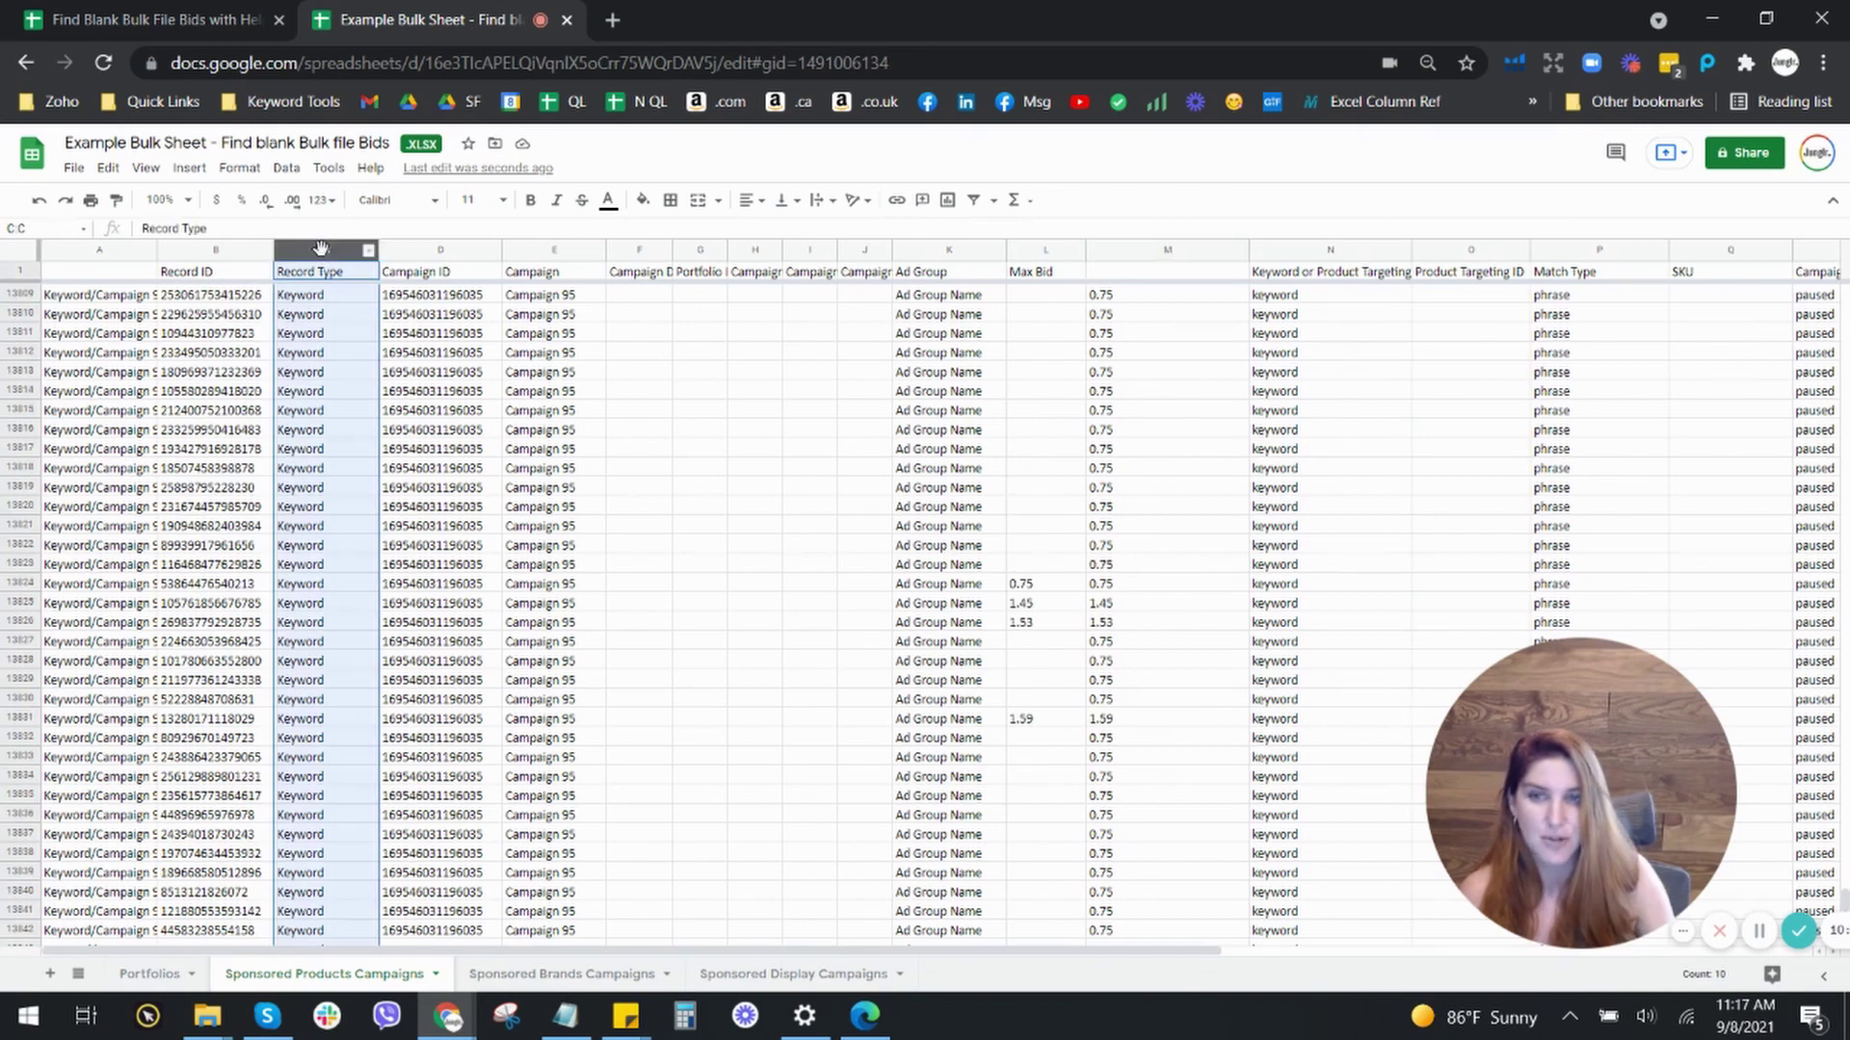
scroll(1062, 581, up, 3)
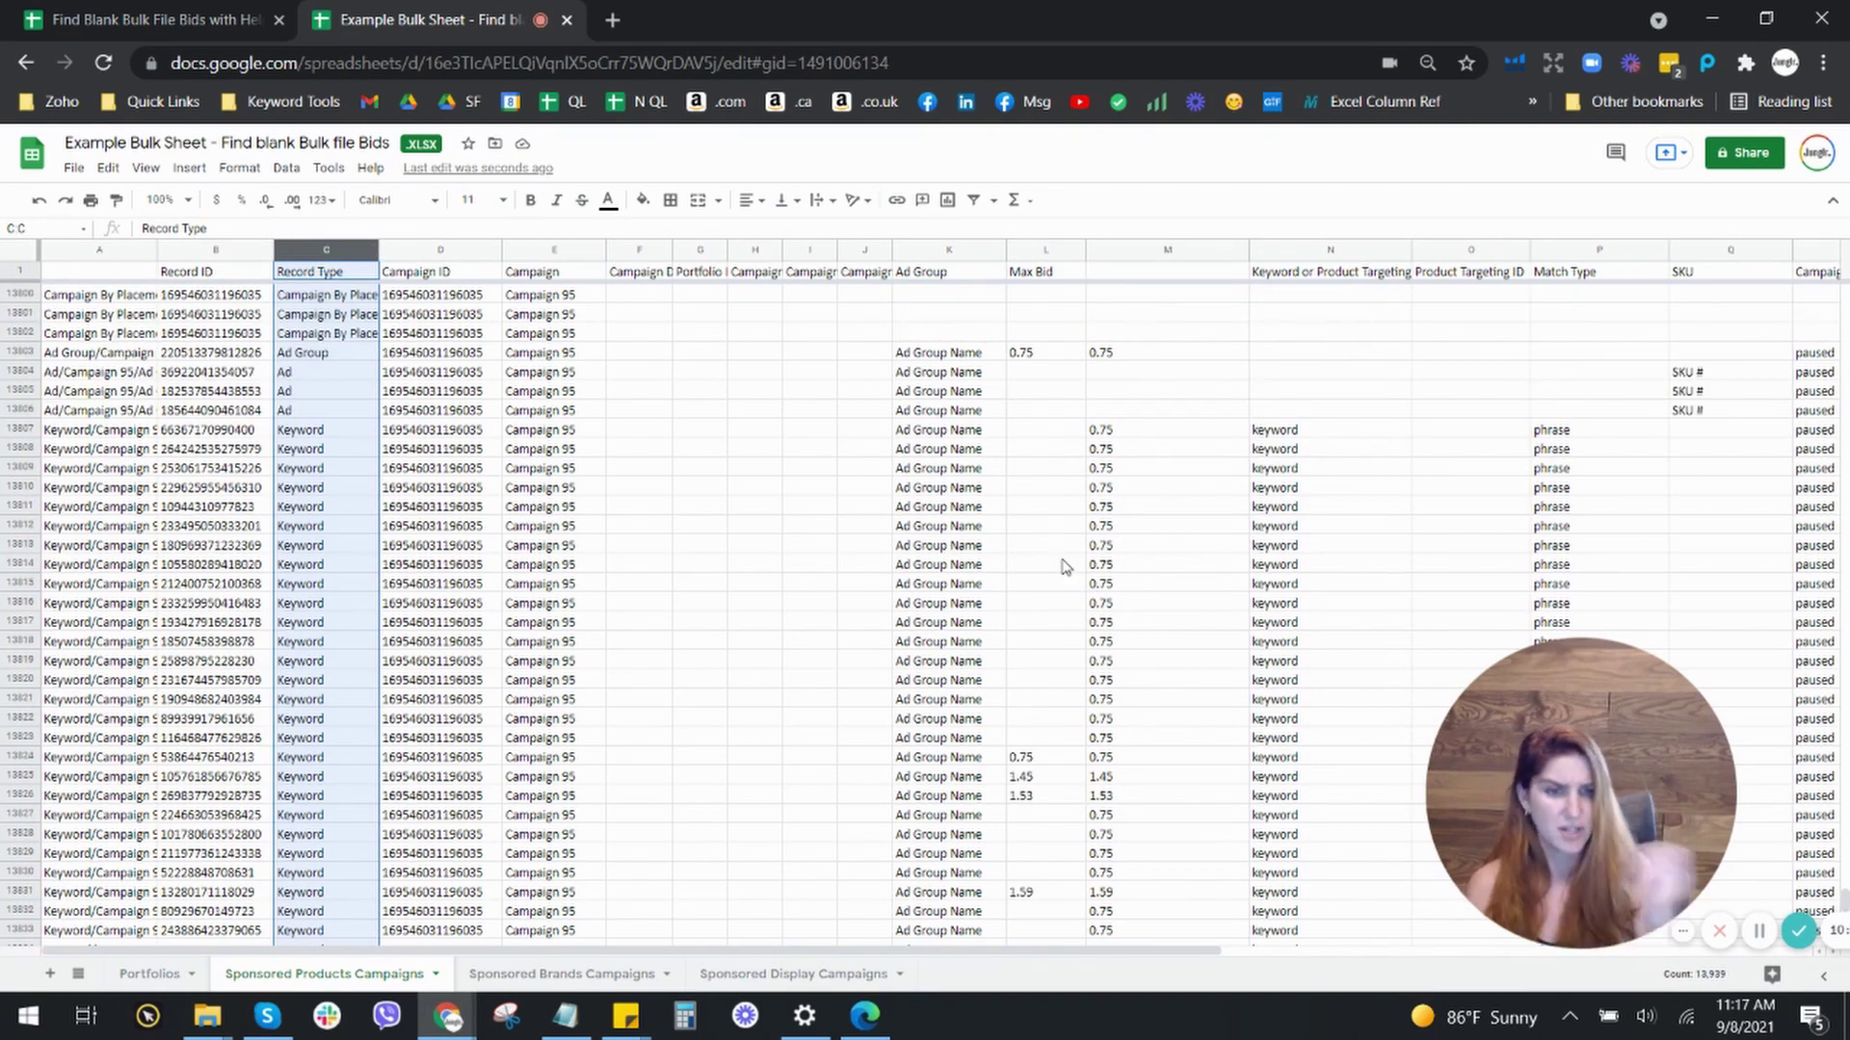
click(22, 352)
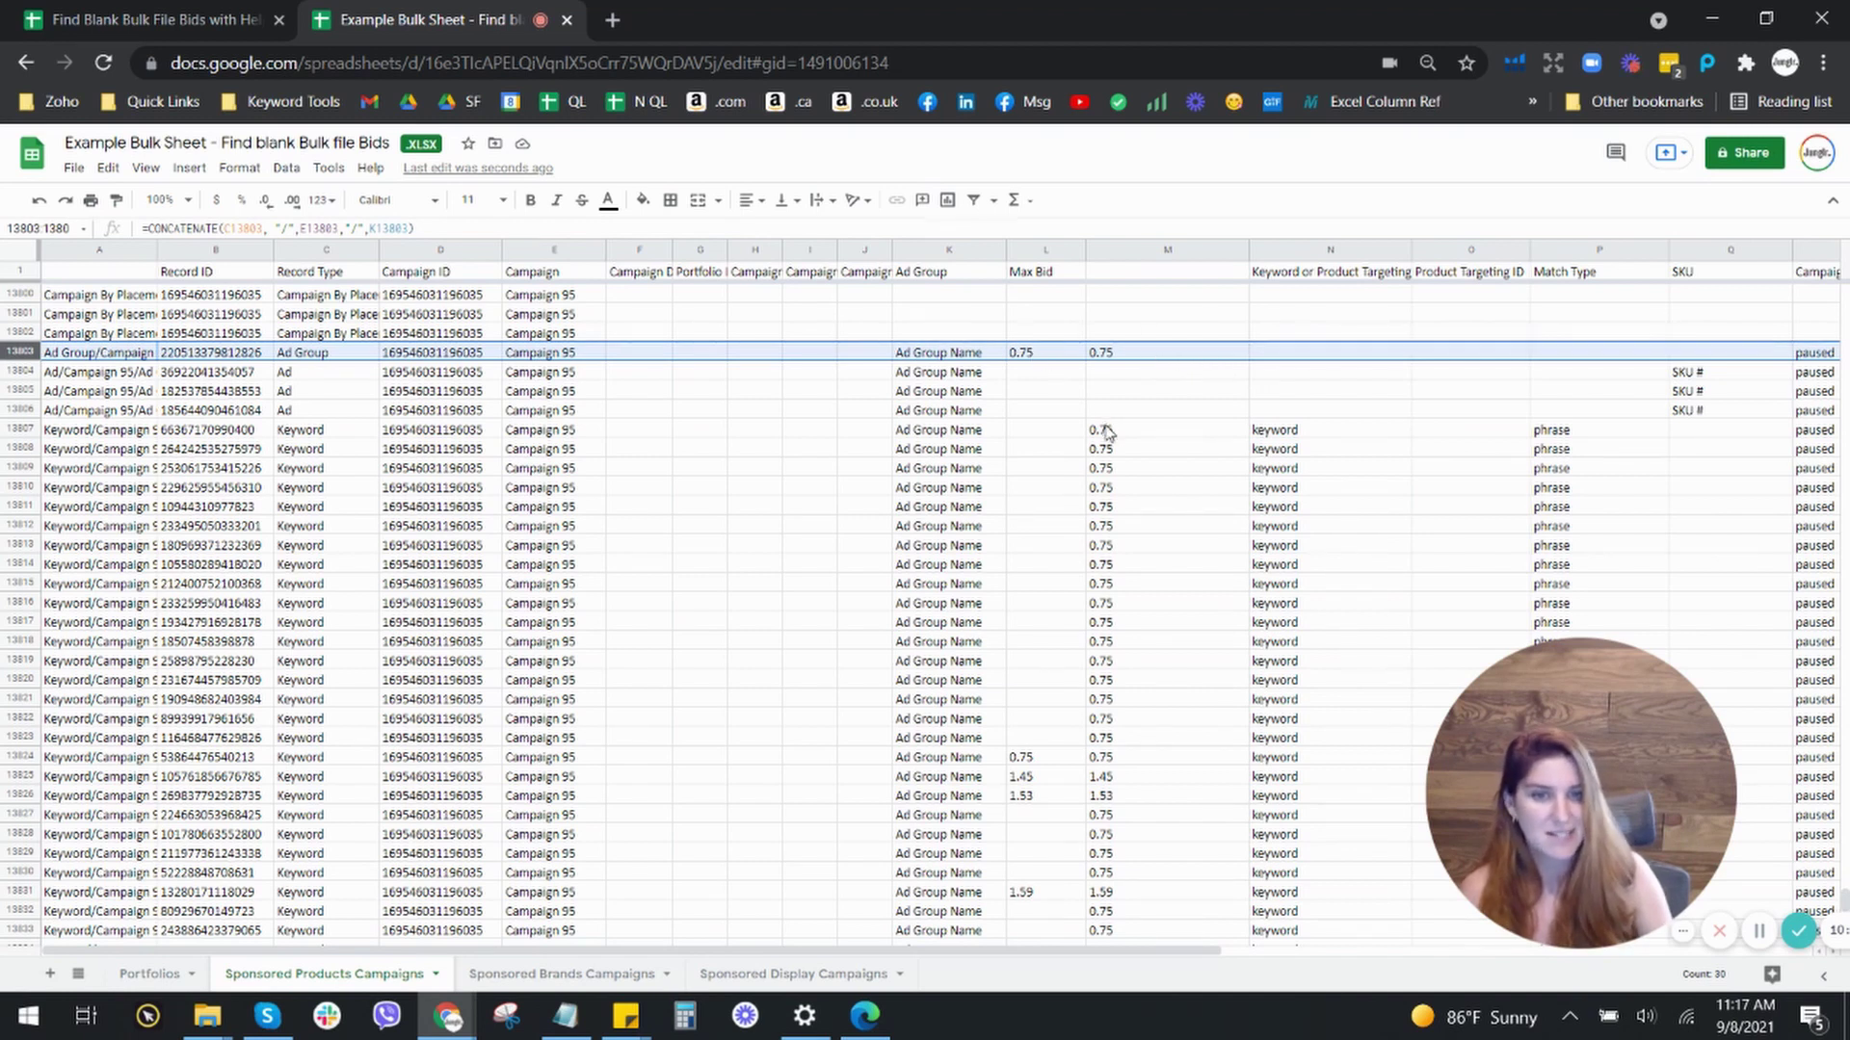
mouse_move(1102, 429)
mouse_down()
mouse_move(1115, 735)
mouse_move(1148, 750)
mouse_up()
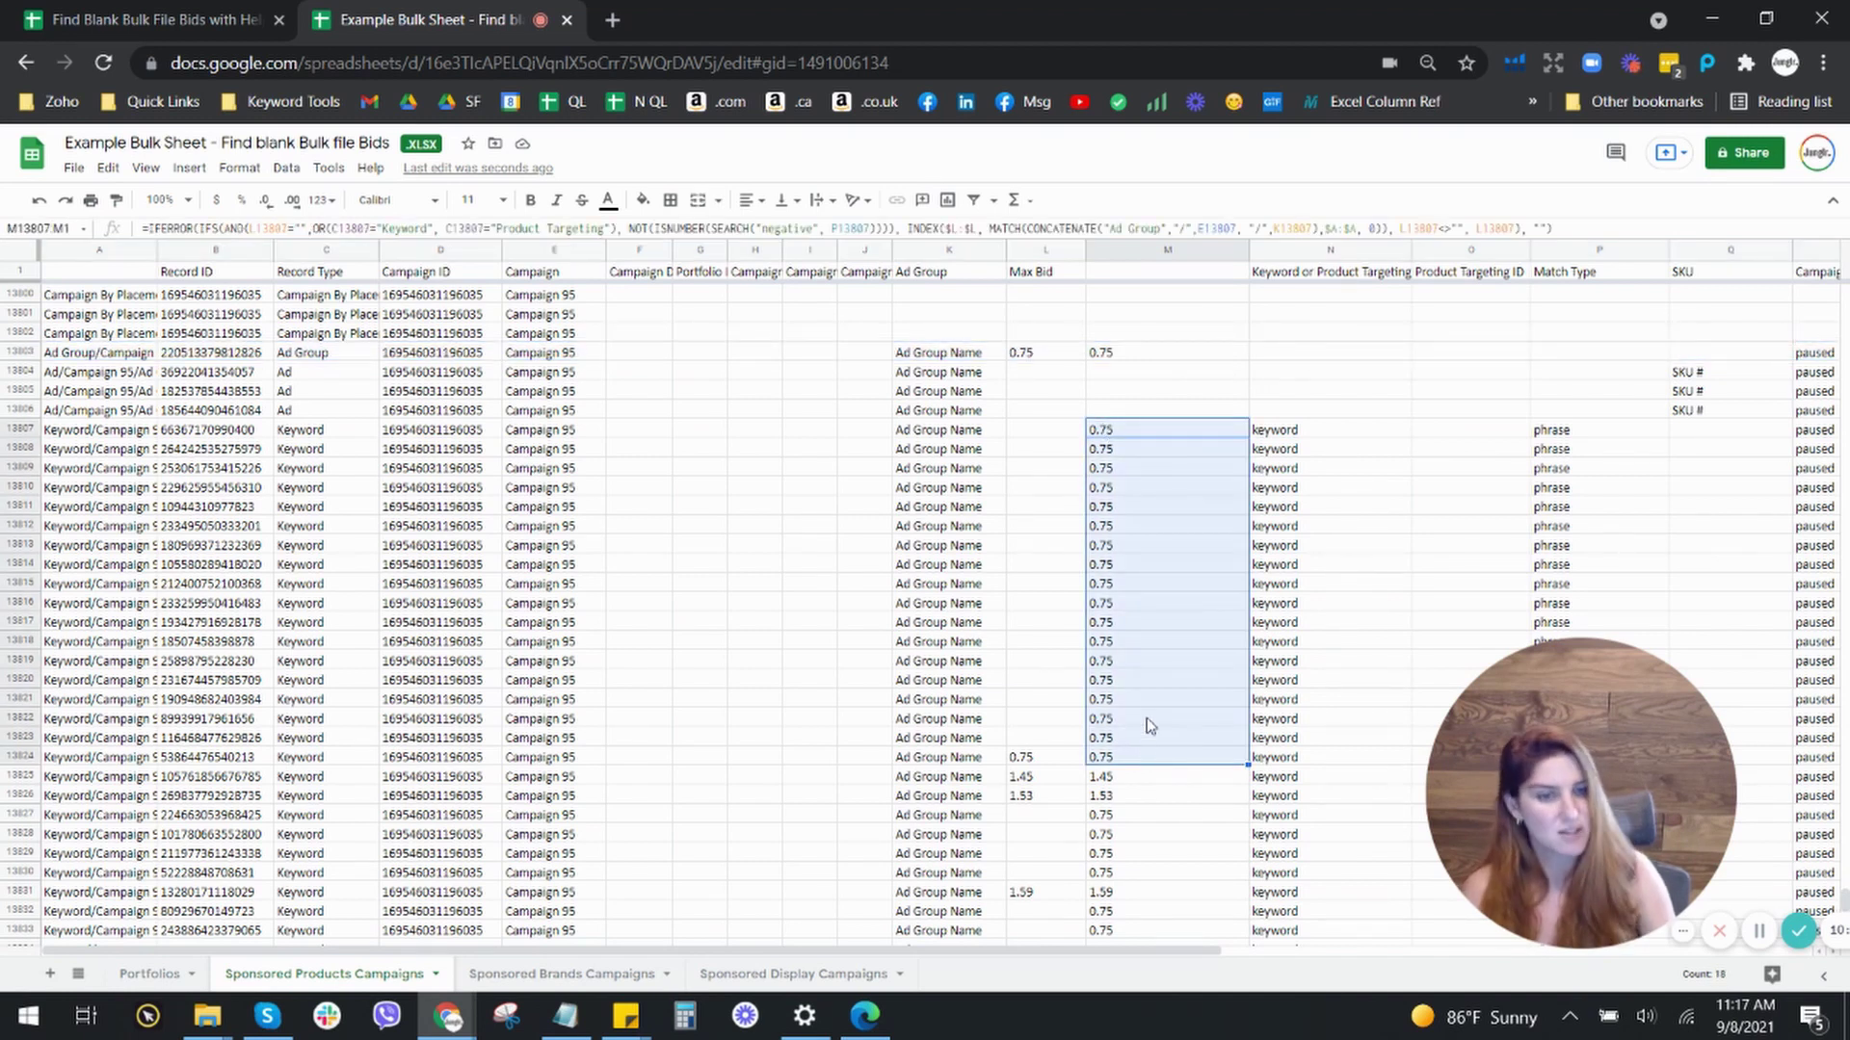
scroll(1146, 719, up, 5)
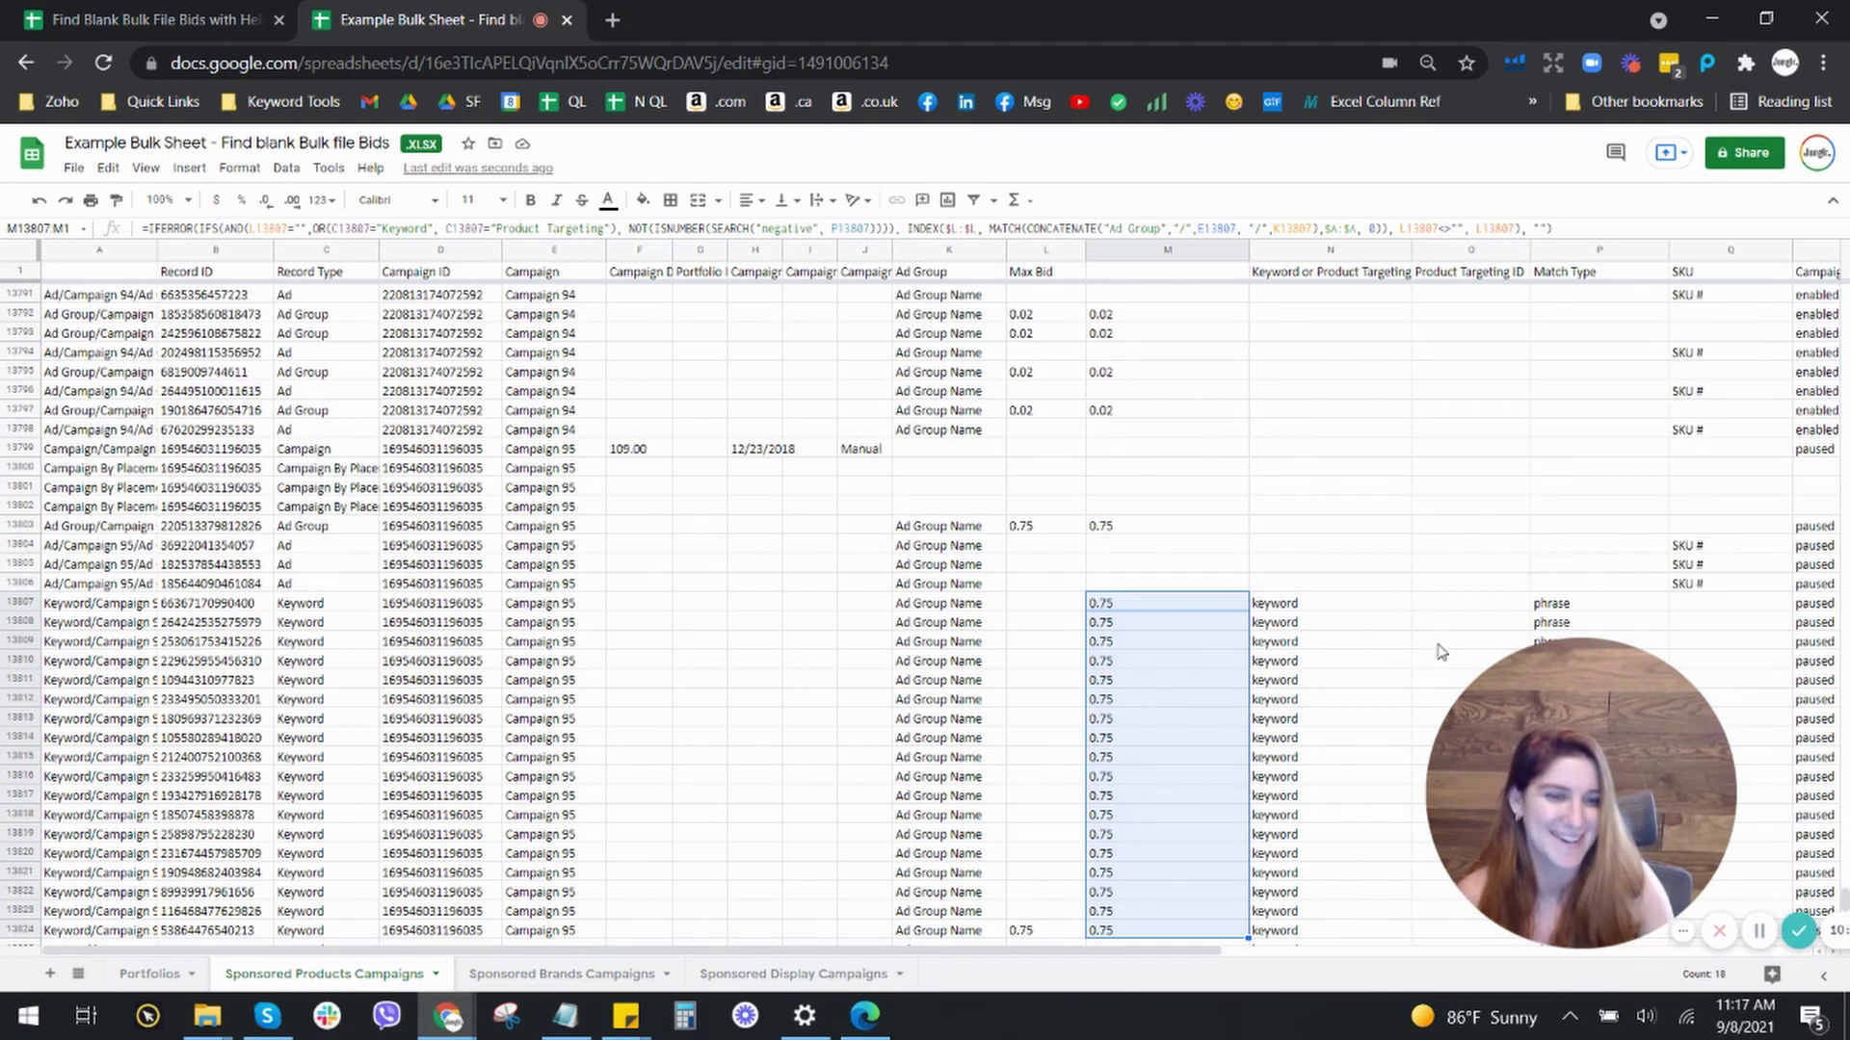
scroll(1073, 614, up, 6)
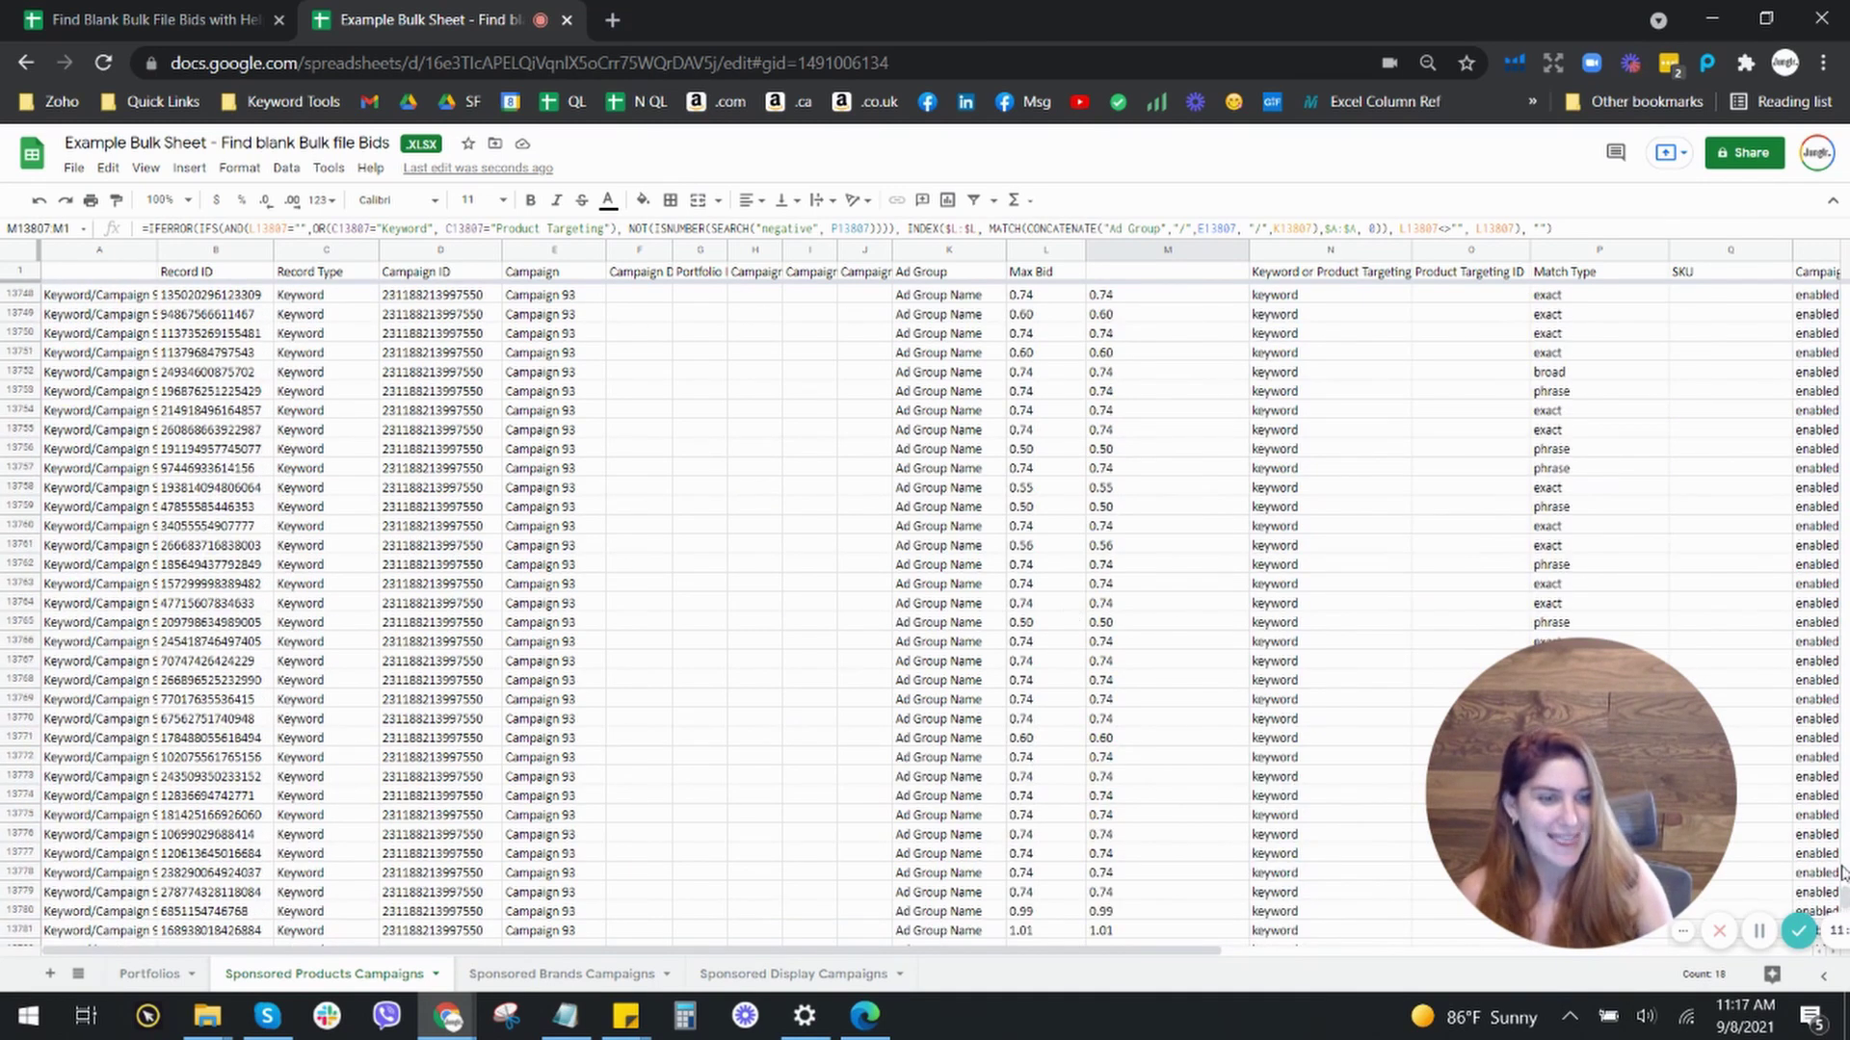
drag(1844, 905, 1843, 253)
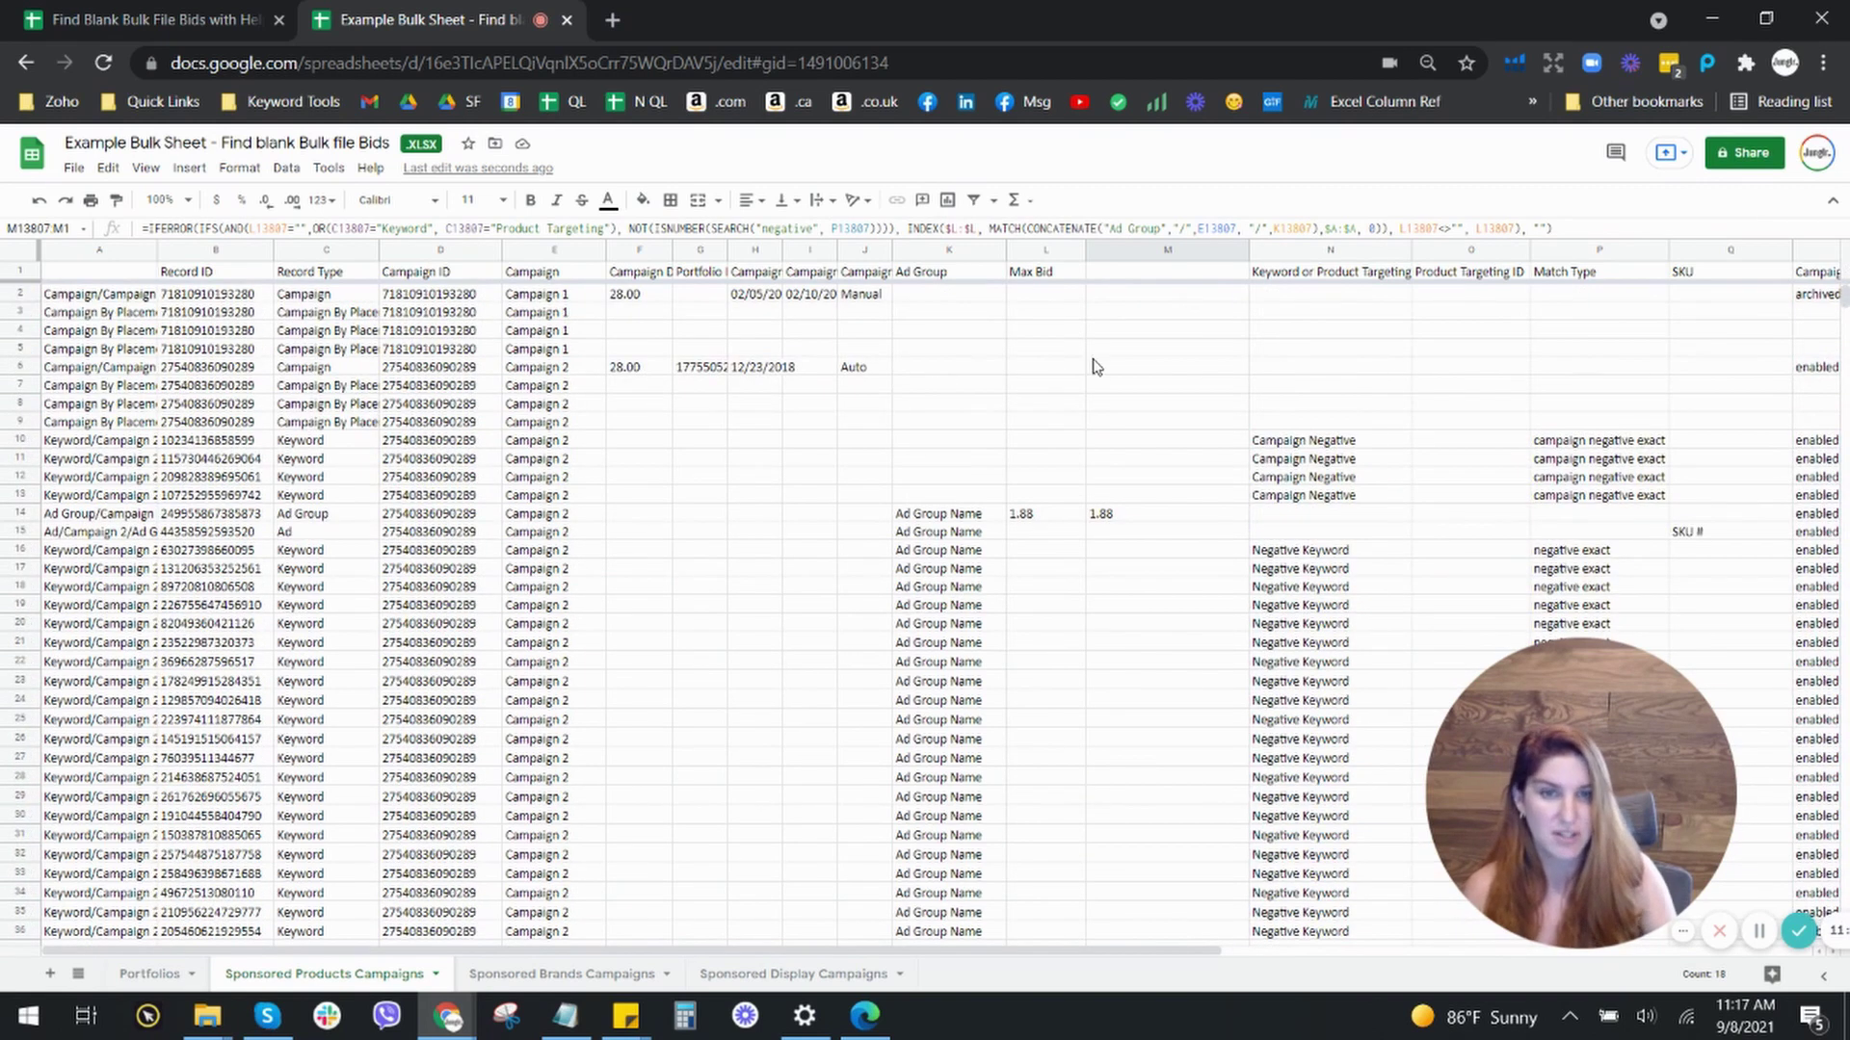
Copy the Max Bid header from L1 into M1
click(1060, 276)
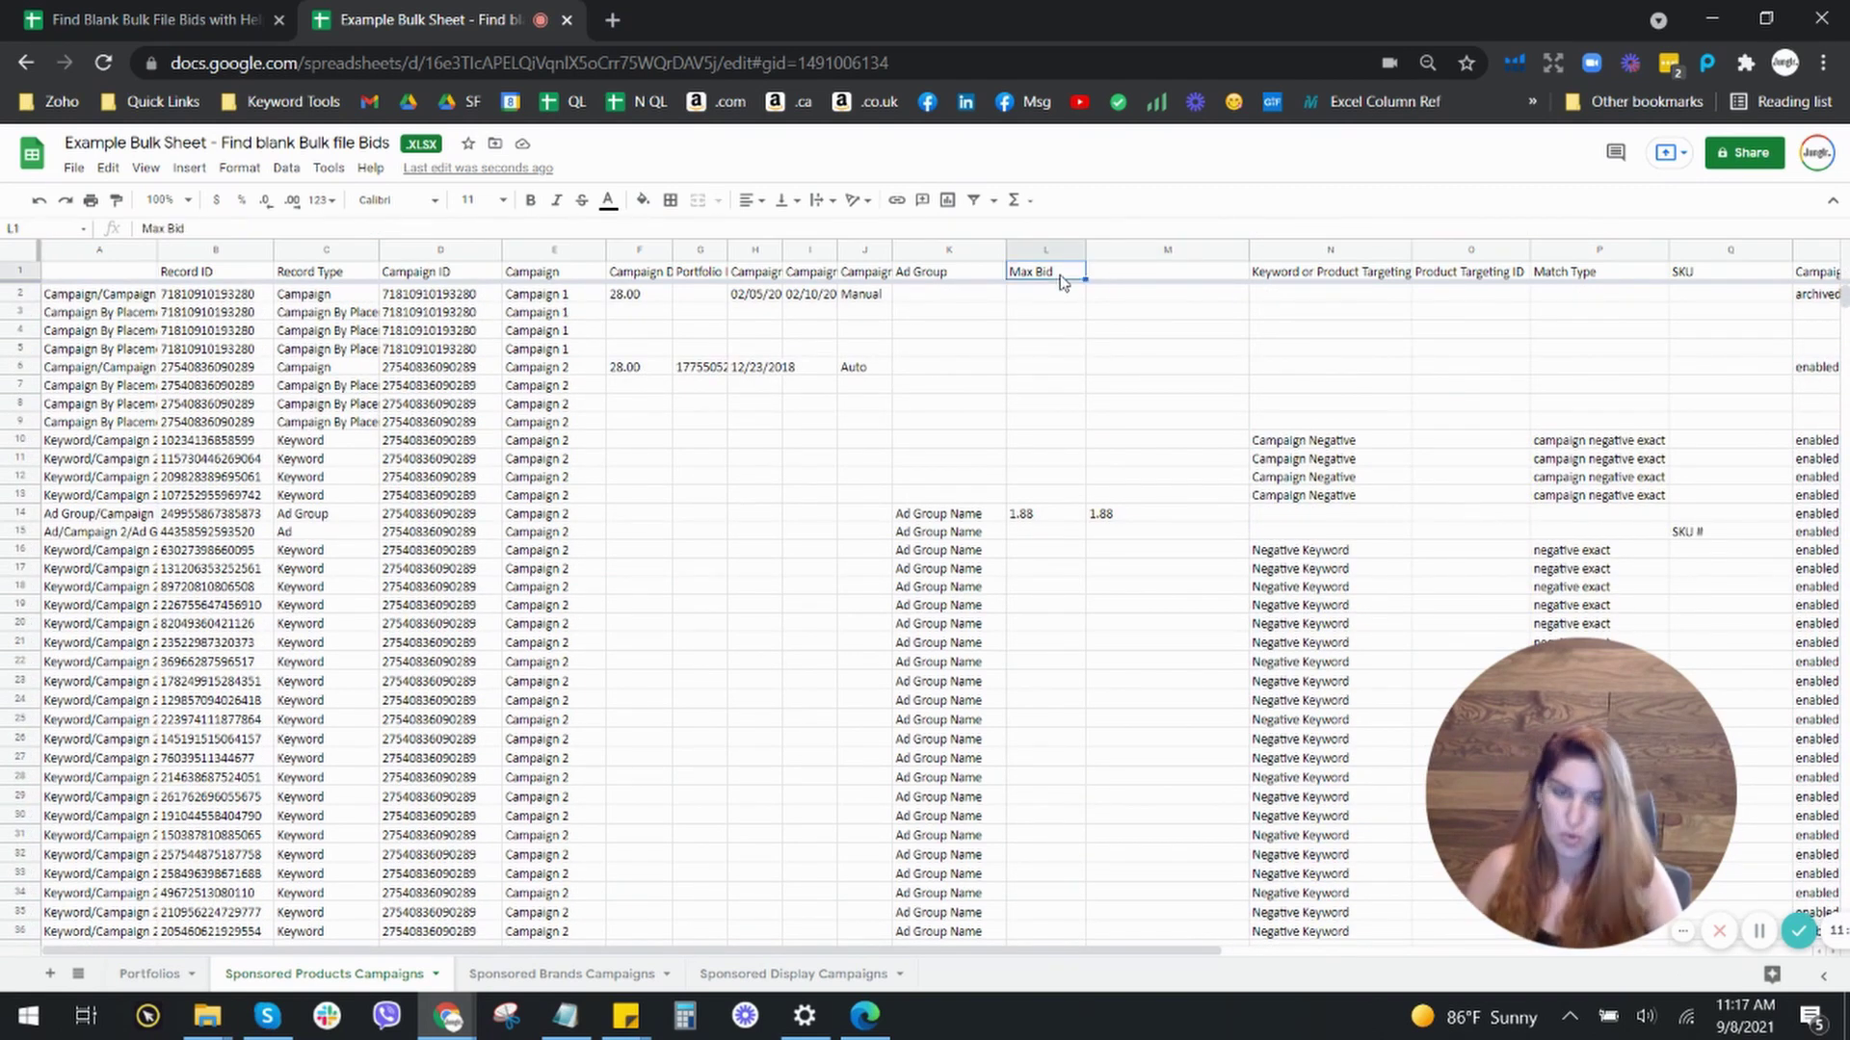
key(ctrl+c)
click(1154, 273)
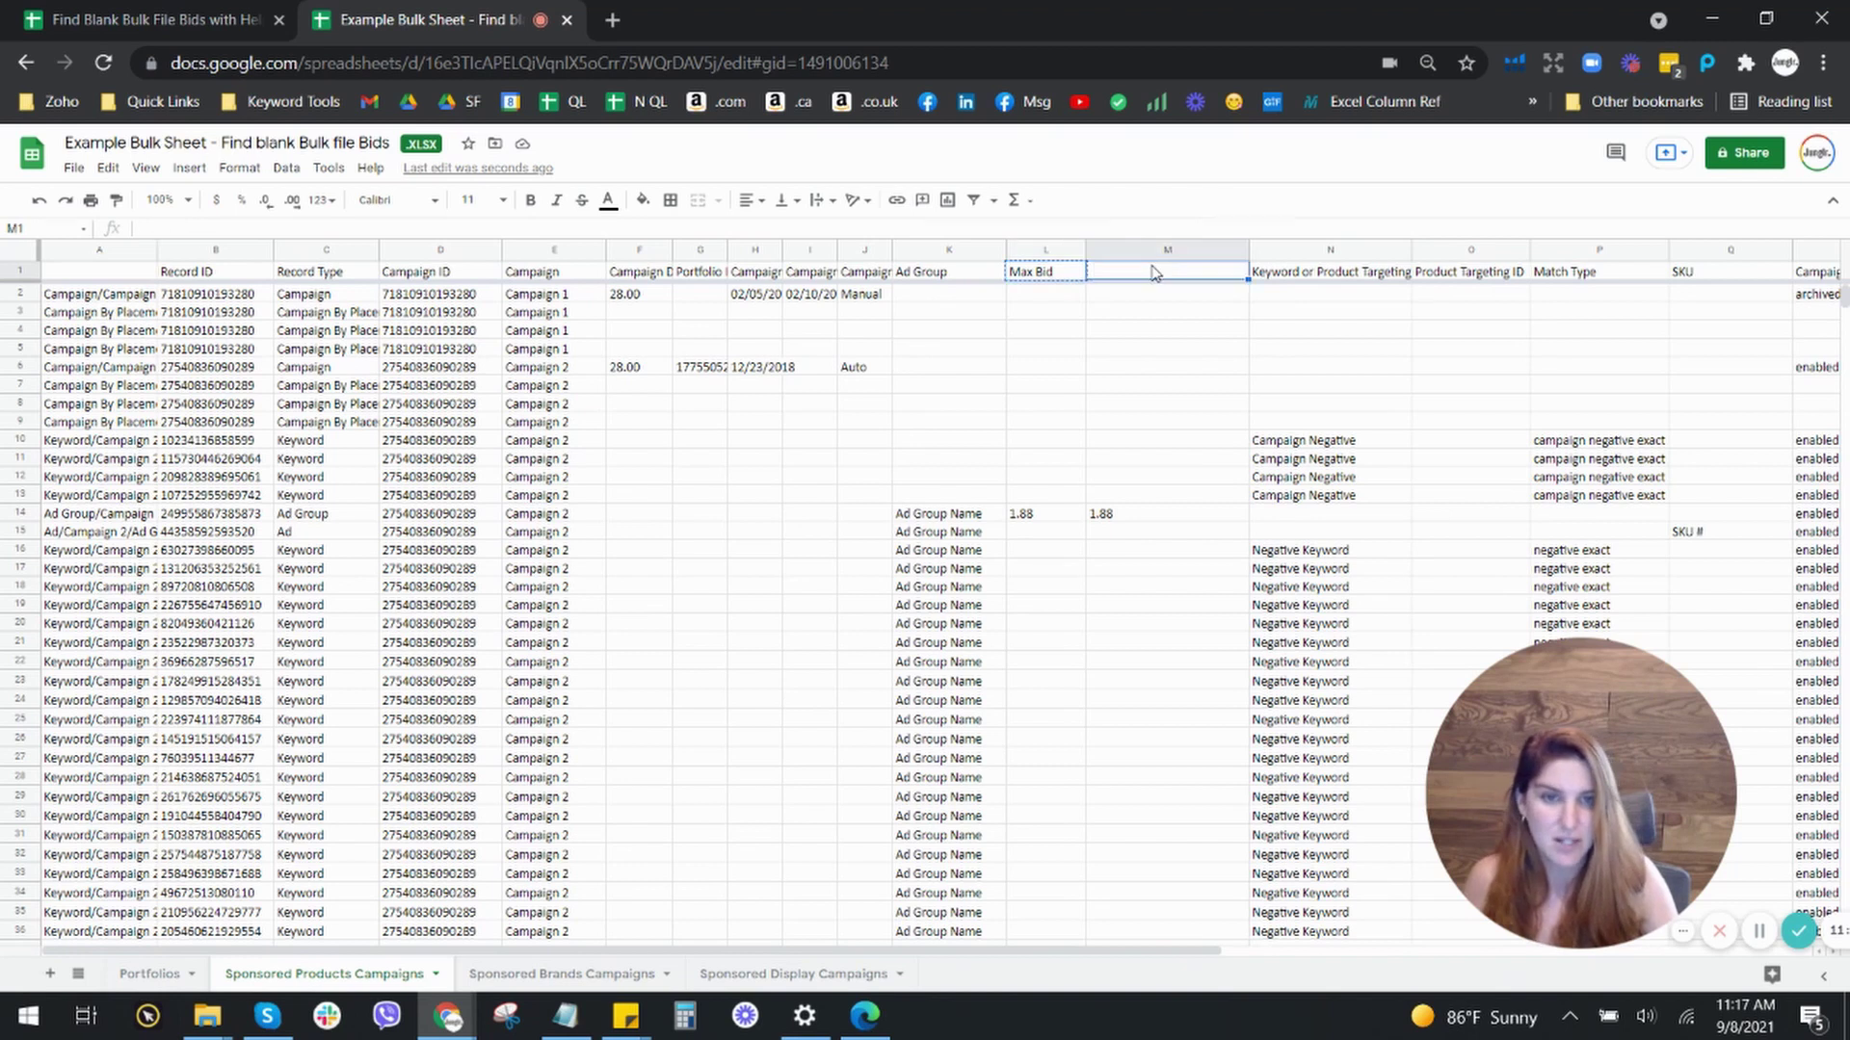
key(ctrl+v)
Check M2's bid formula, widen column L slightly, and copy the entire column M
click(1183, 252)
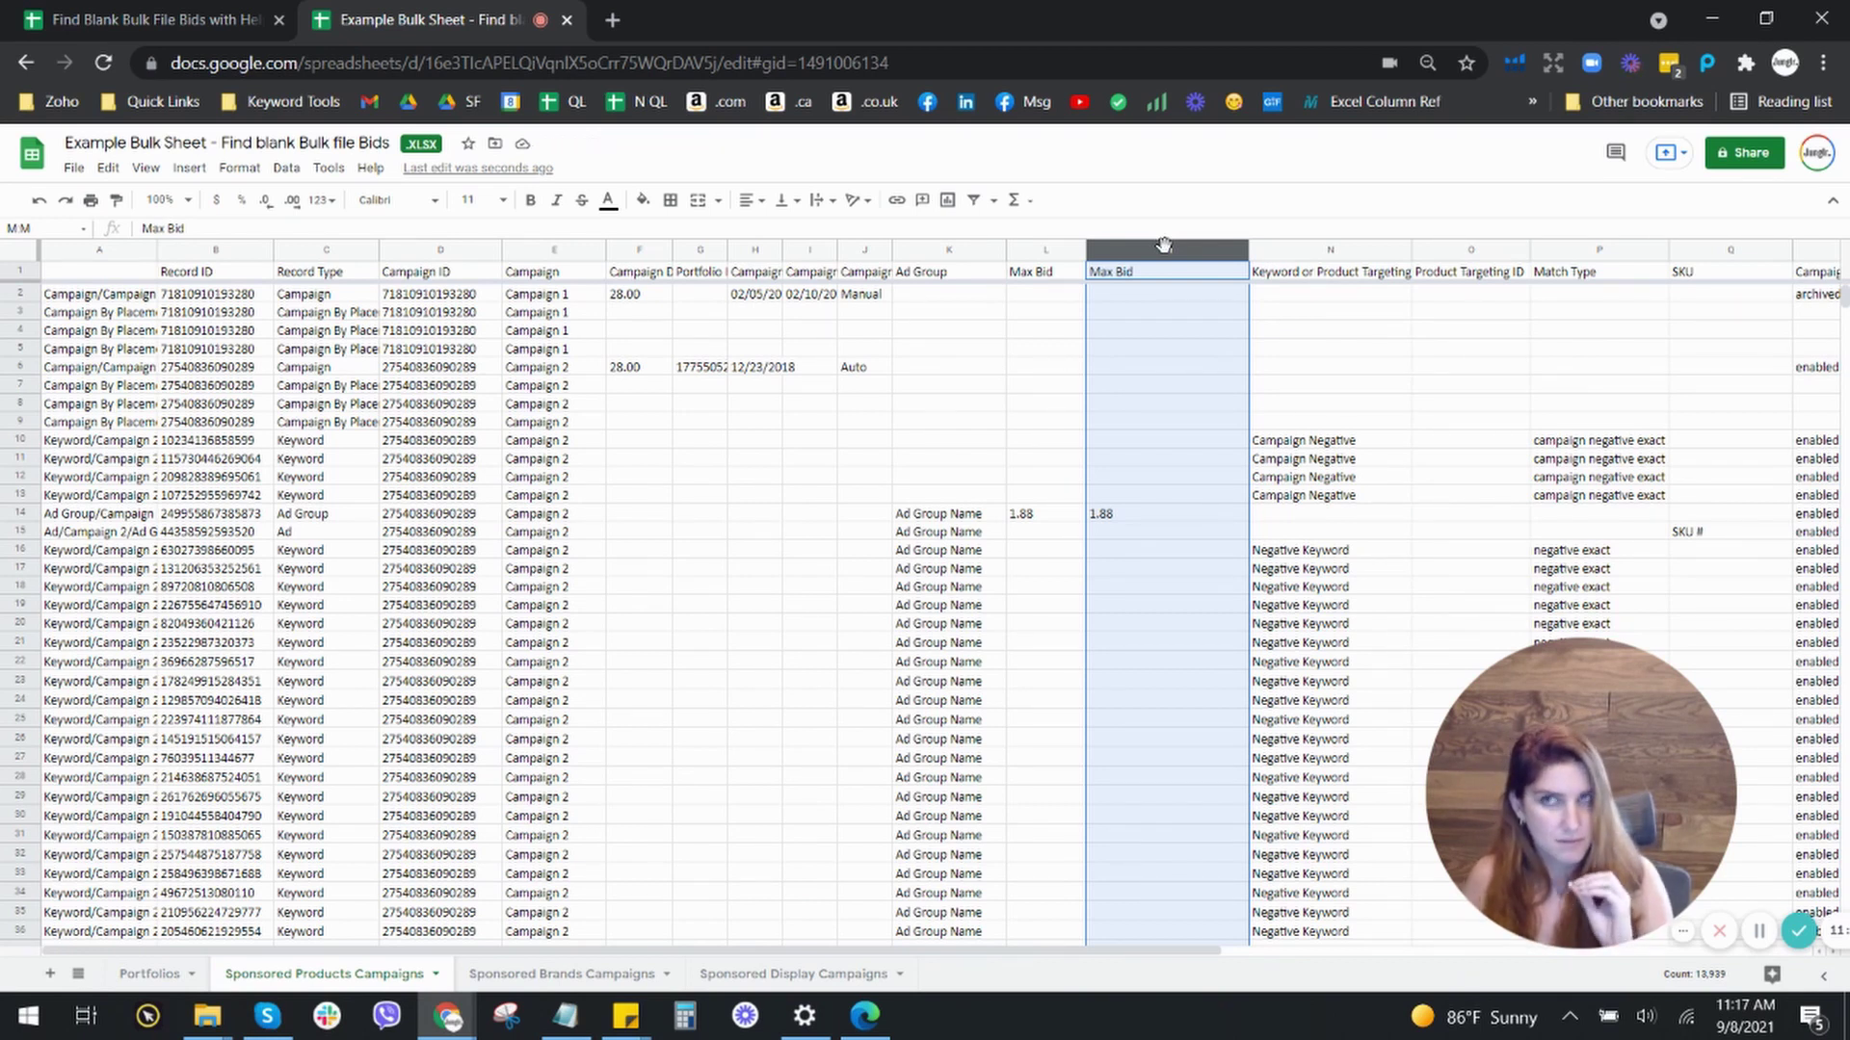
double_click(1160, 295)
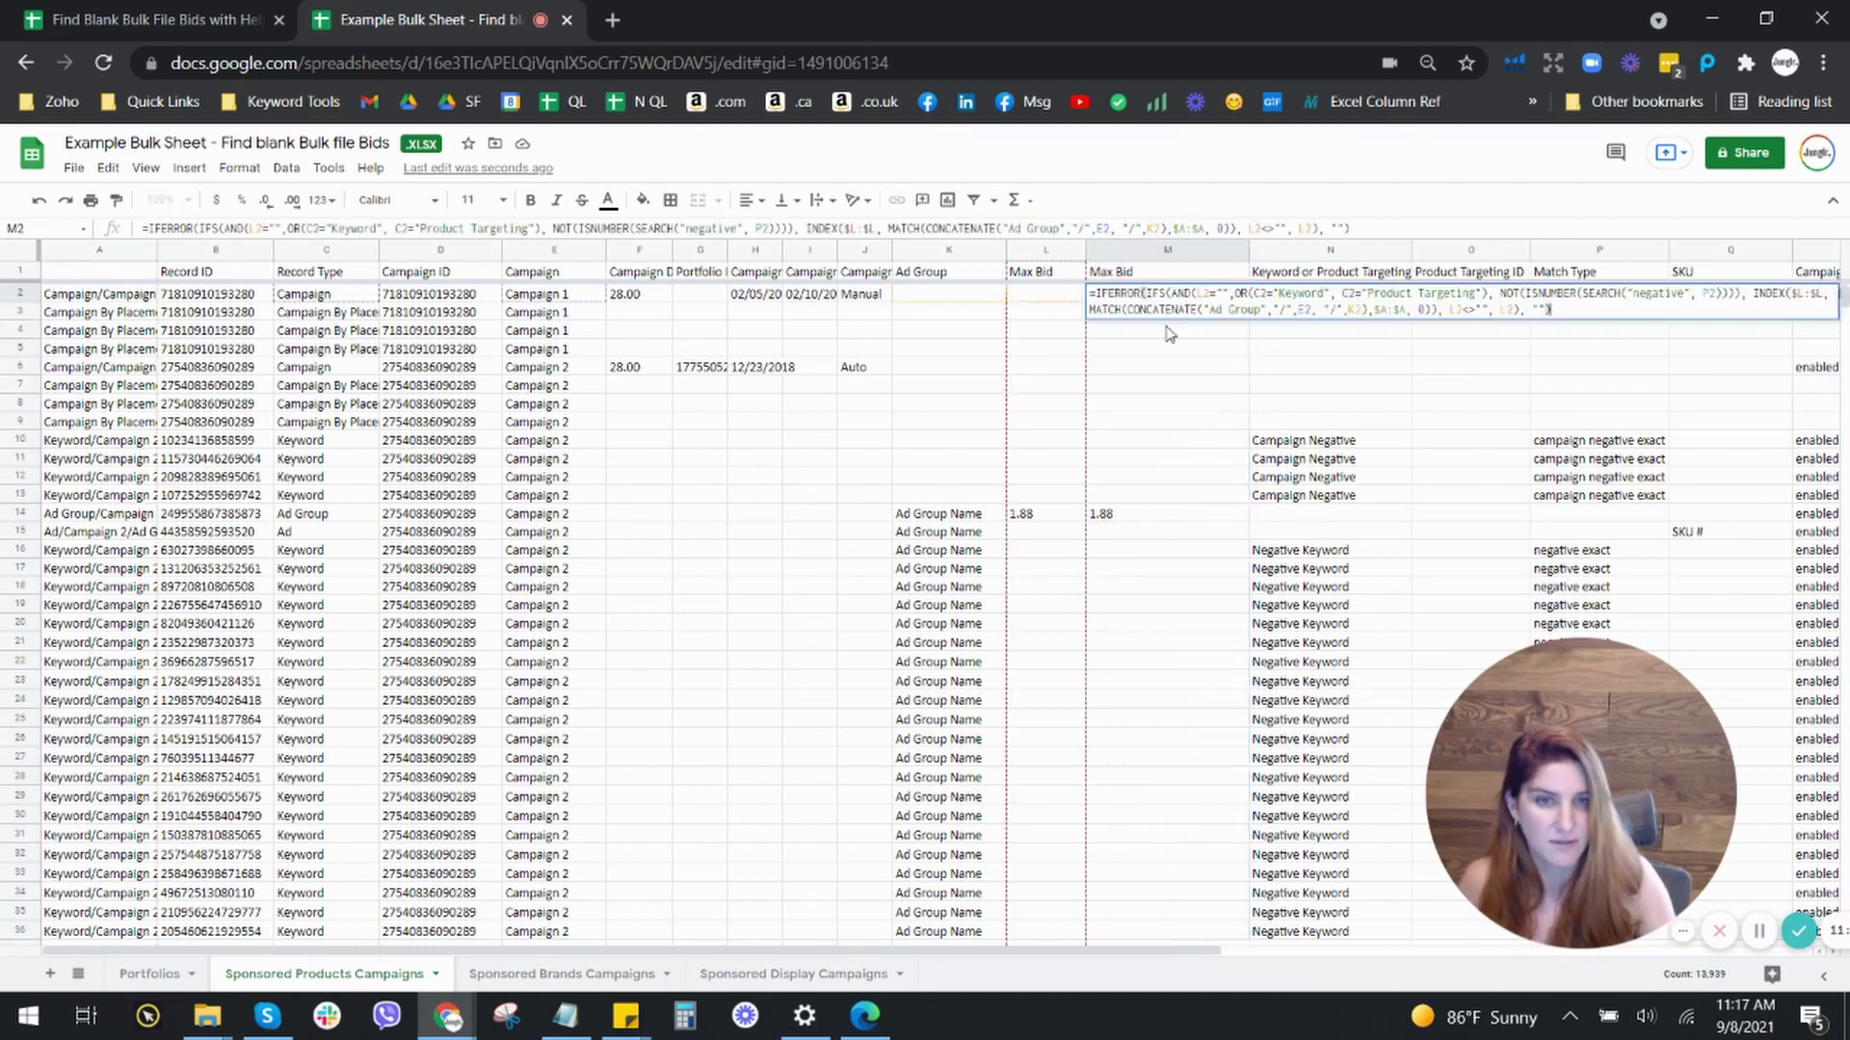
click(1166, 252)
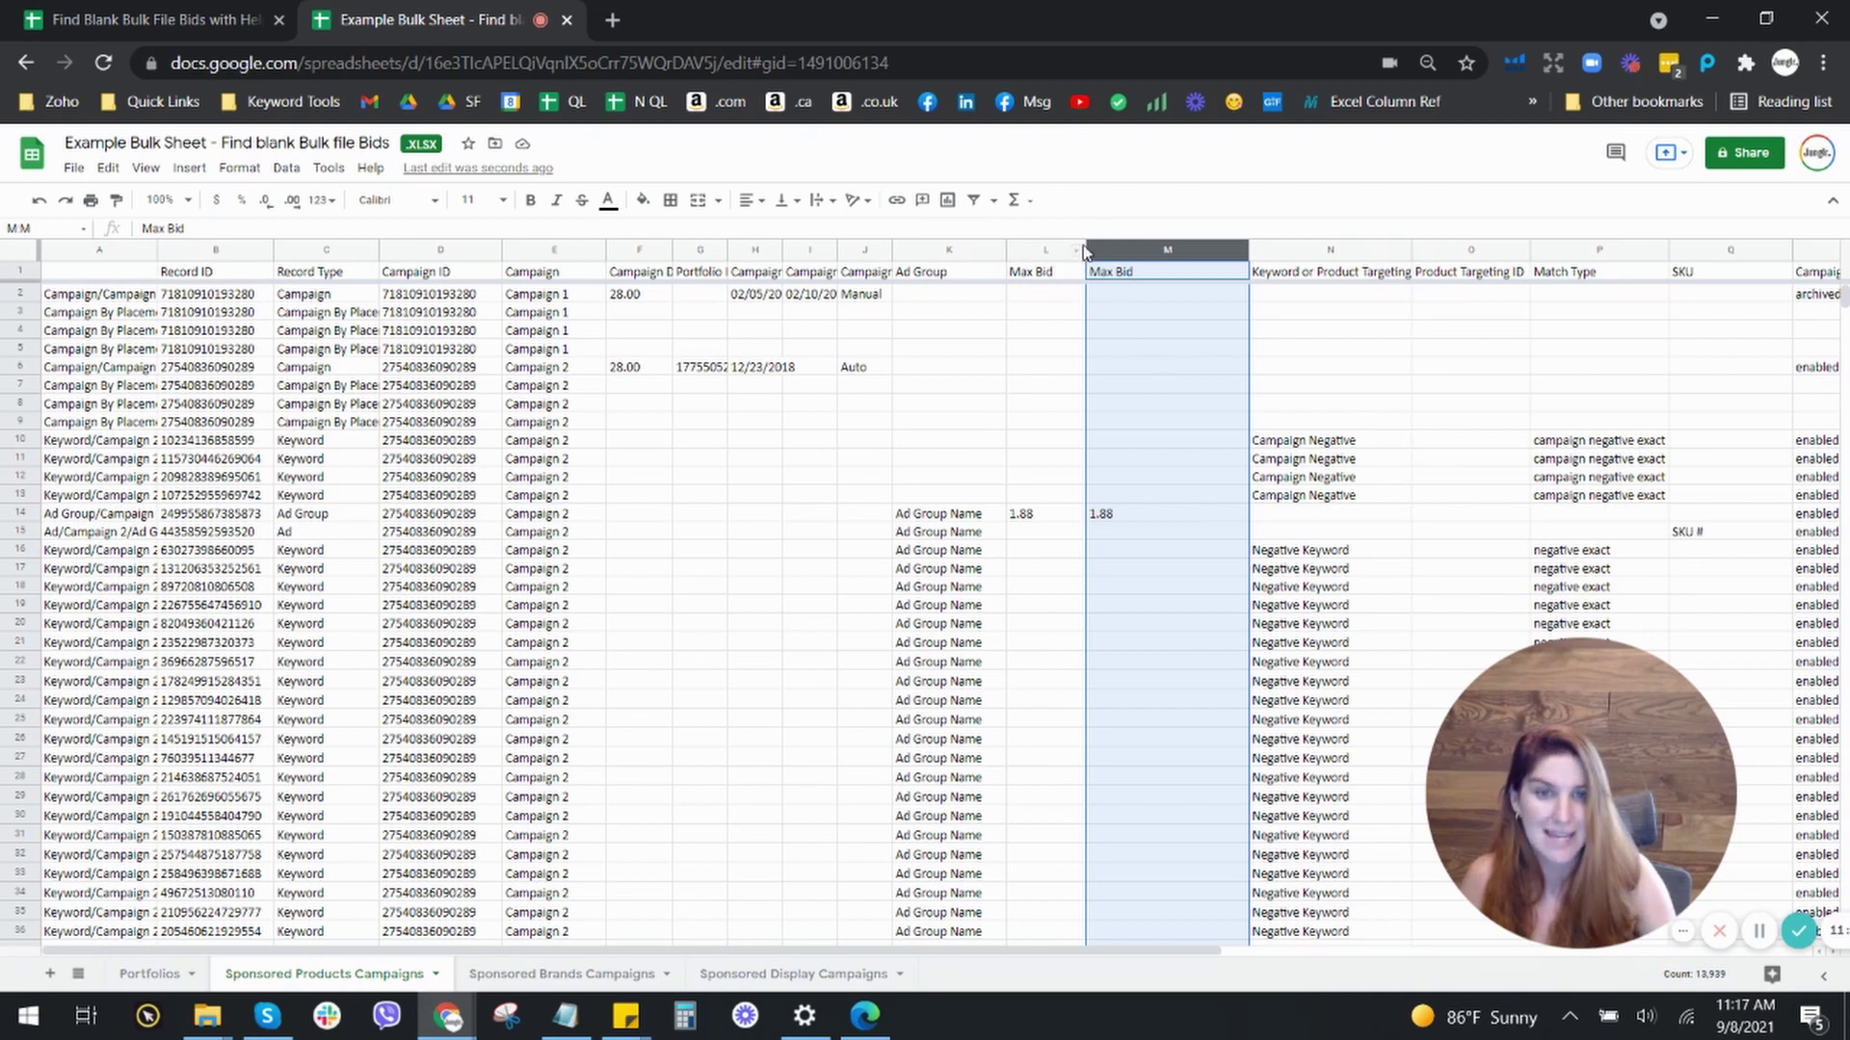
drag(1083, 248, 1107, 248)
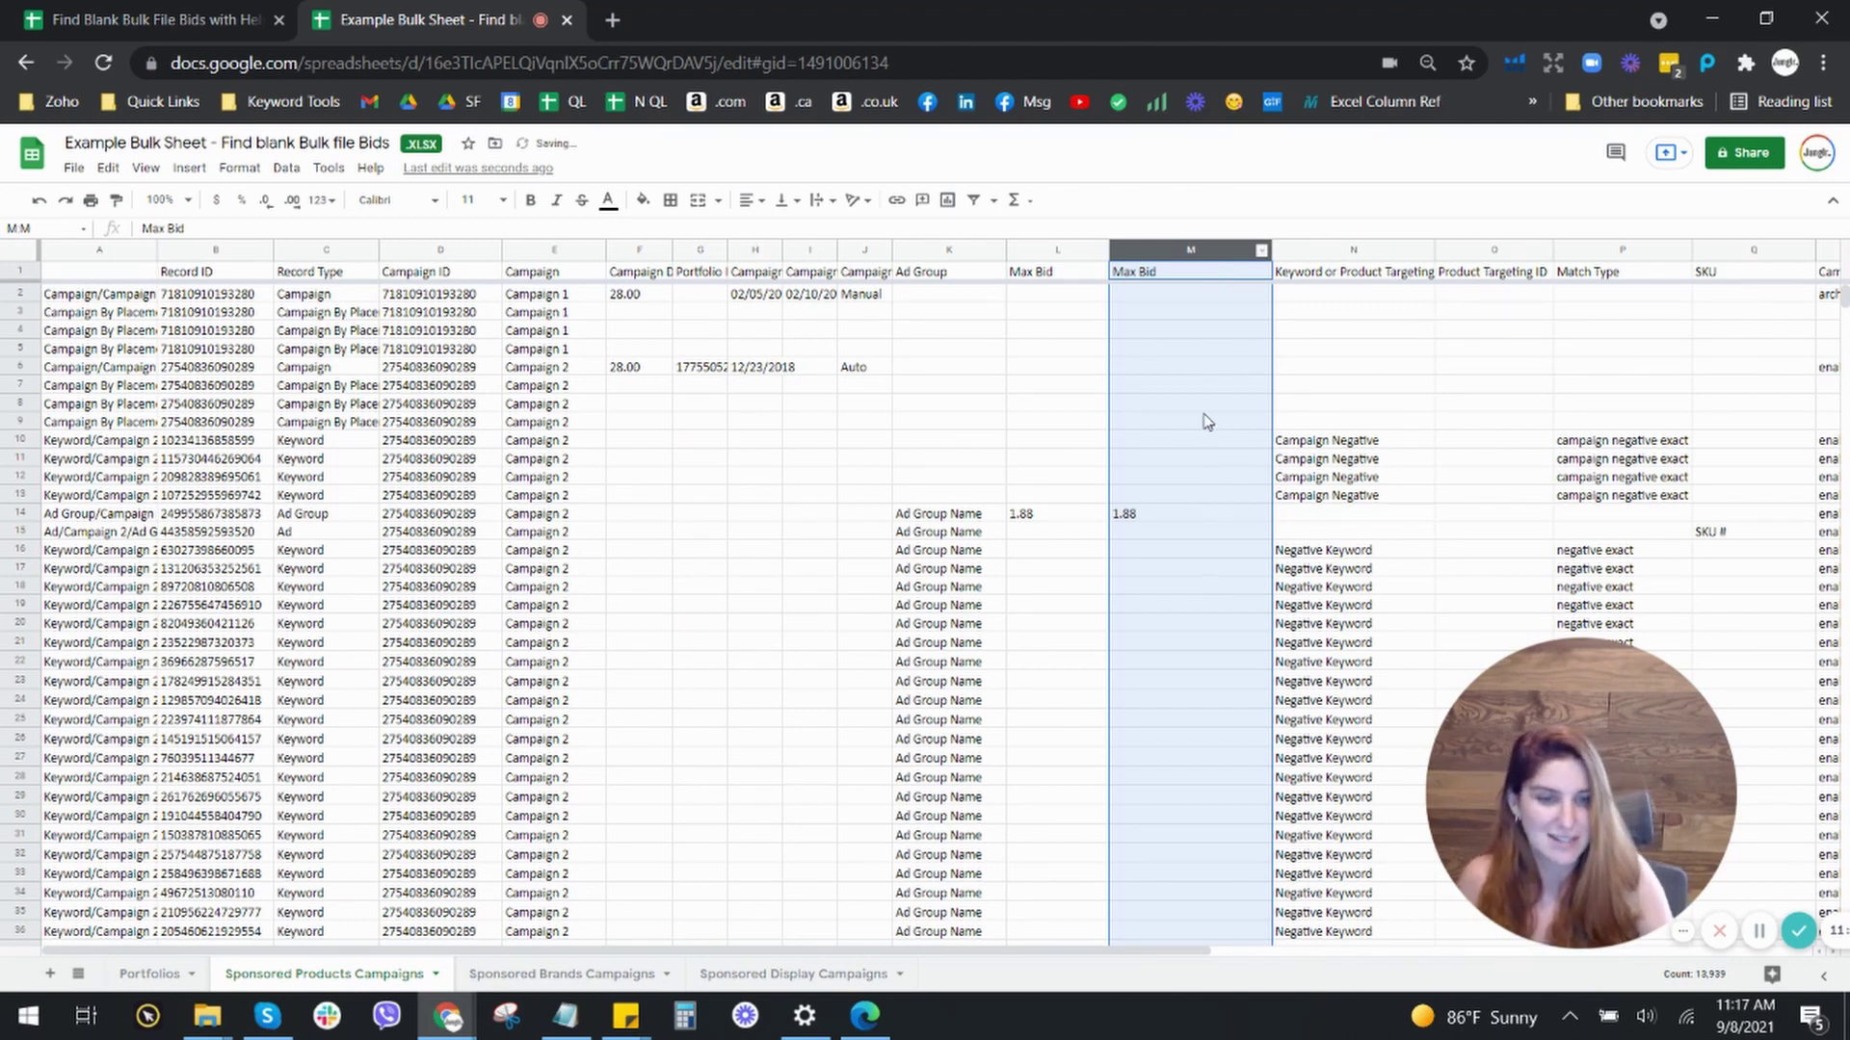
key(ctrl+c)
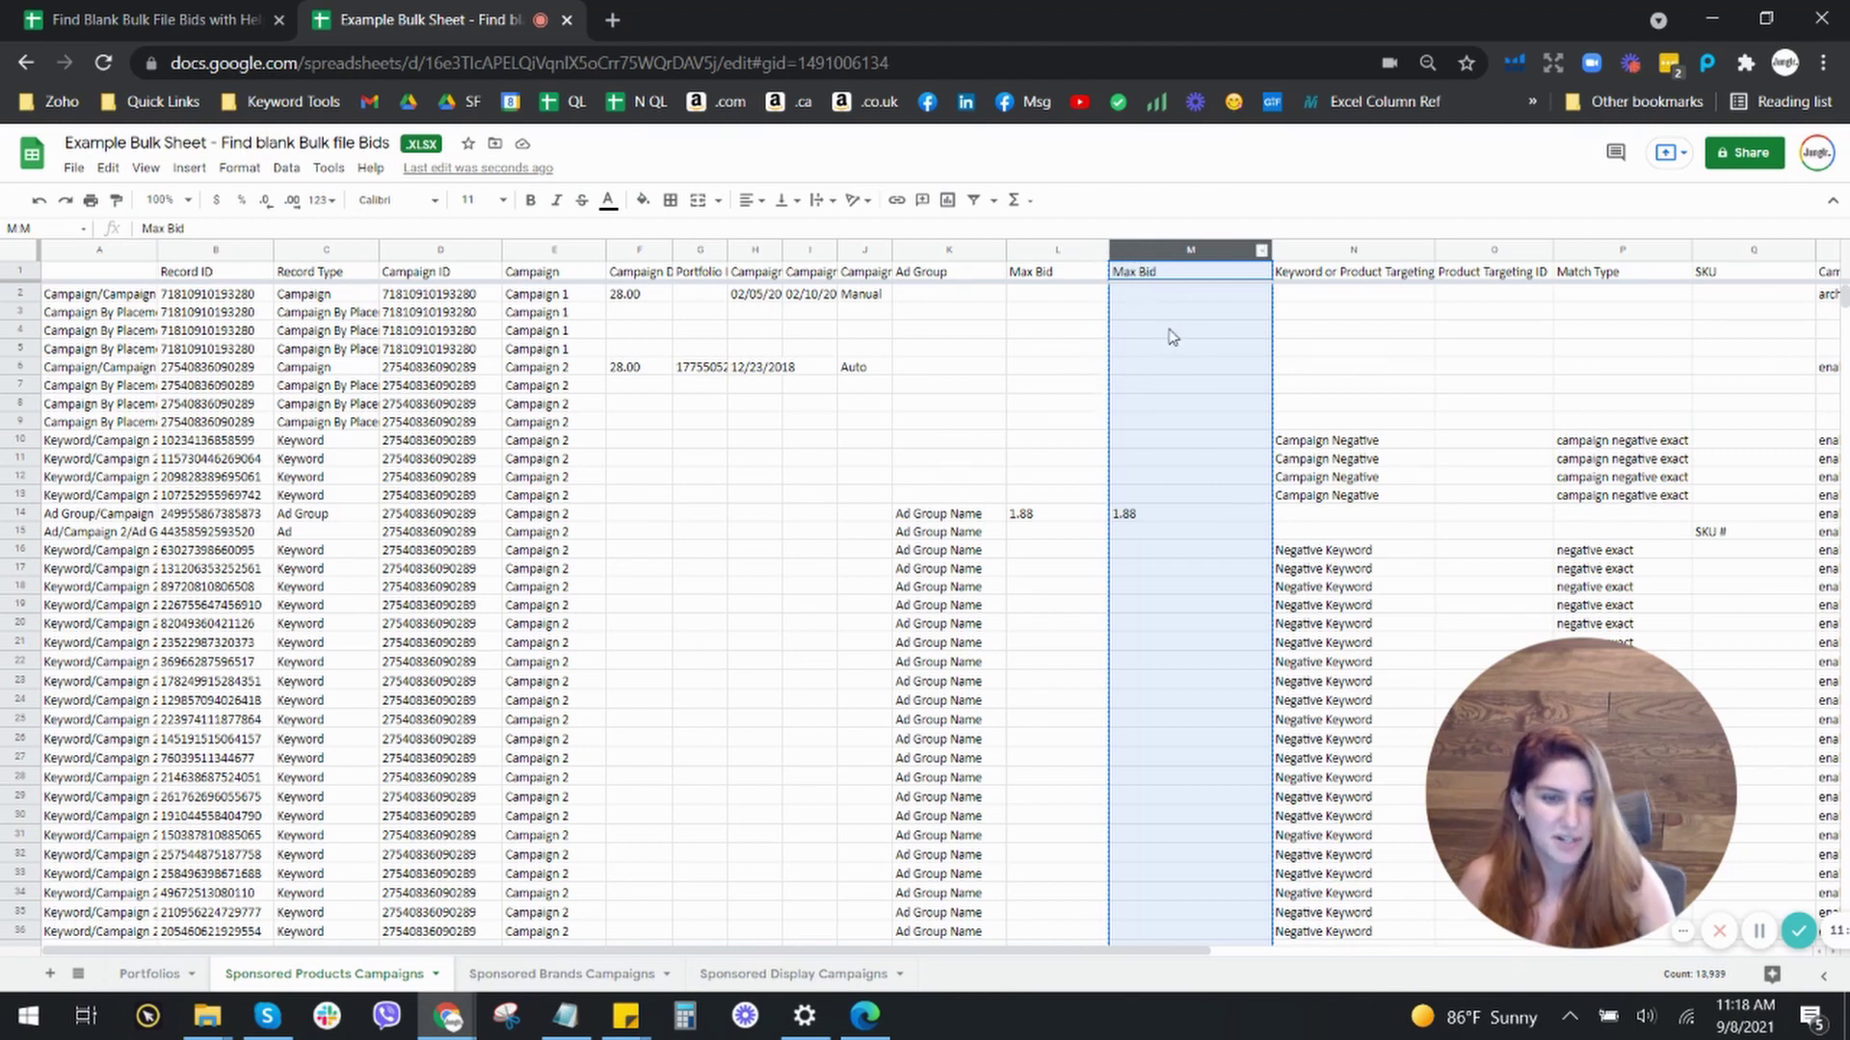
click(1082, 278)
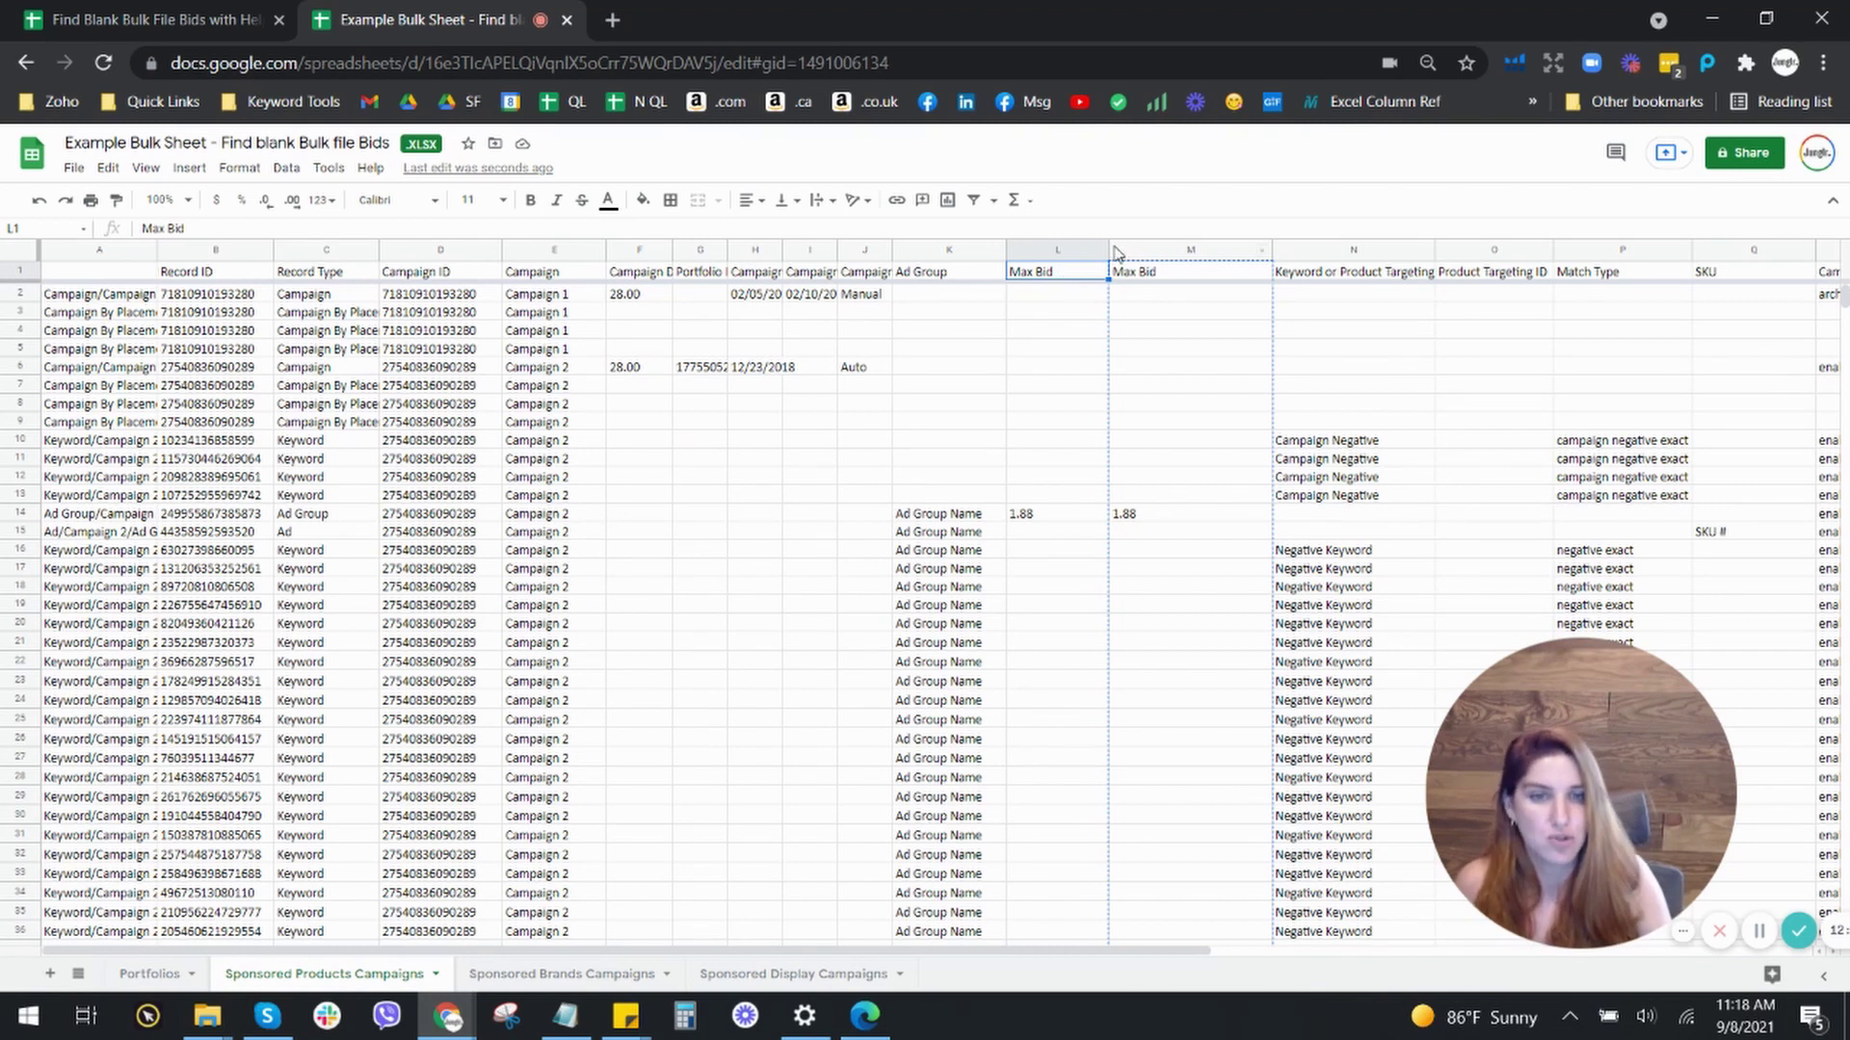
Widen column L and paste column M's bid results into it as values only
drag(1113, 252, 1131, 253)
right_click(1052, 277)
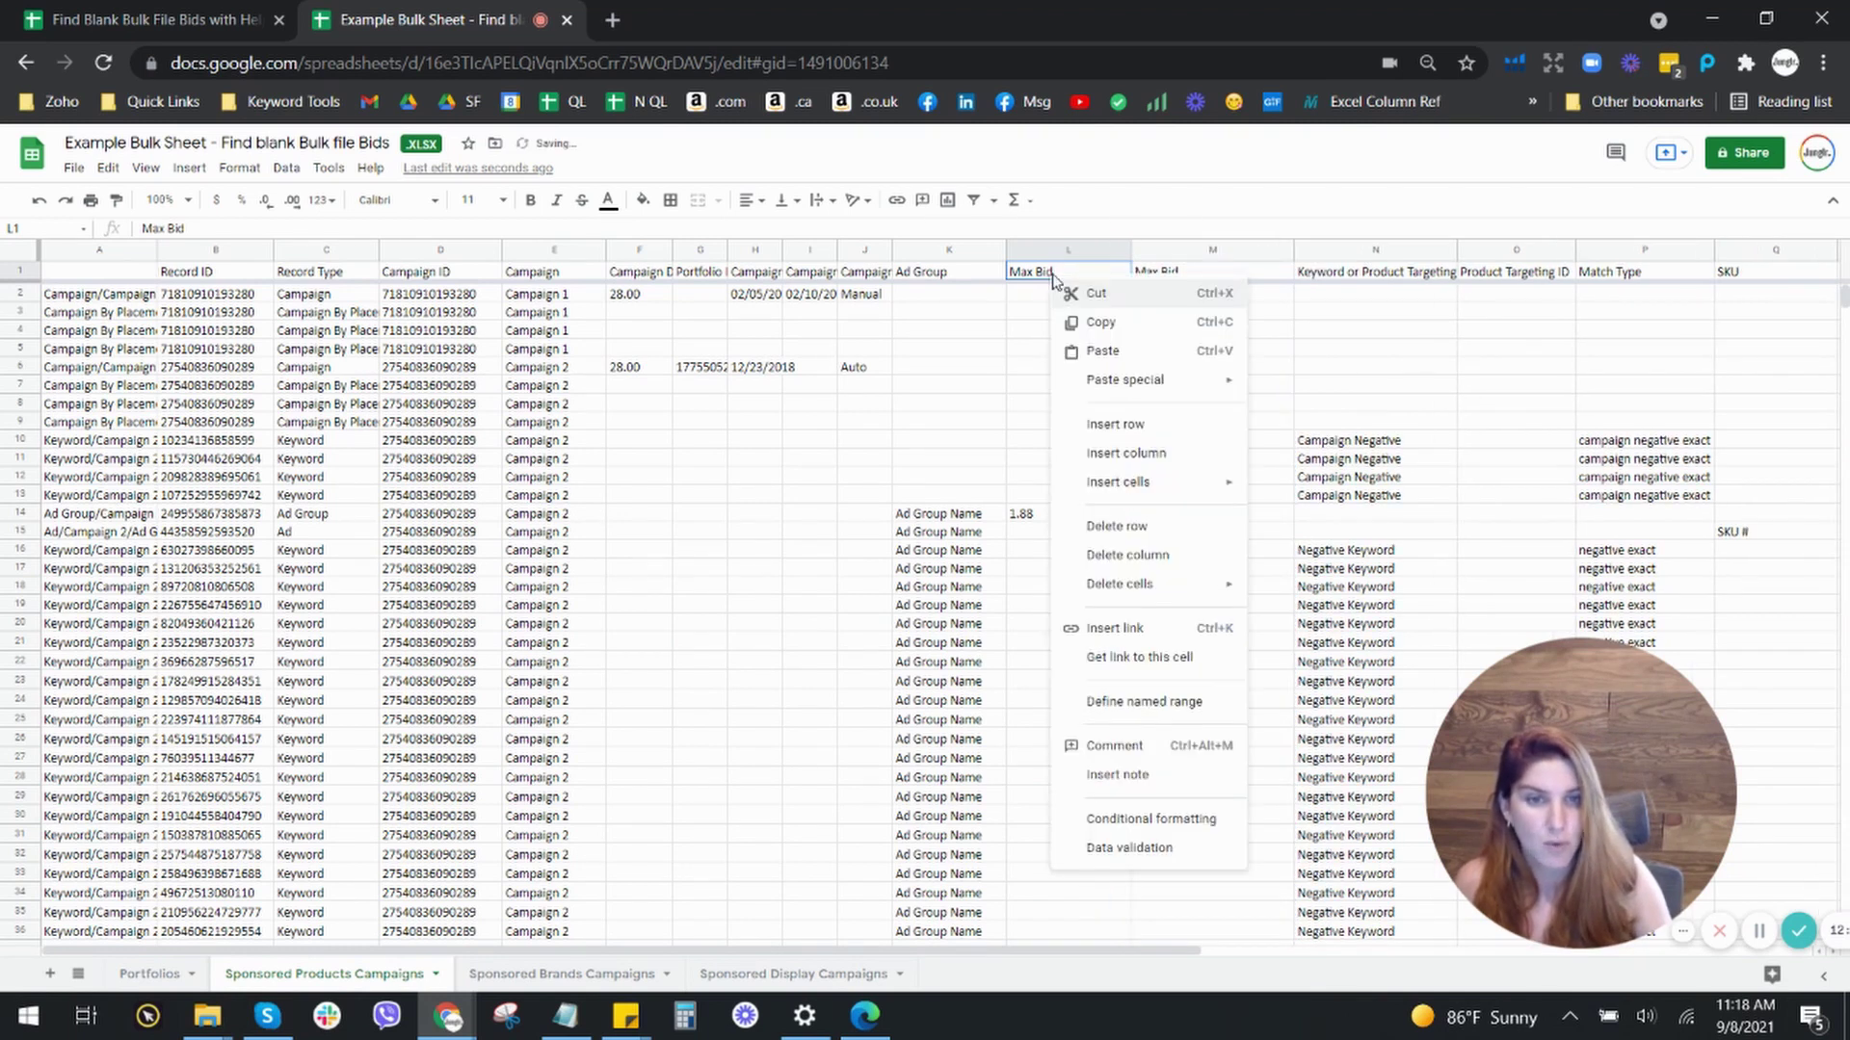
mouse_move(1168, 382)
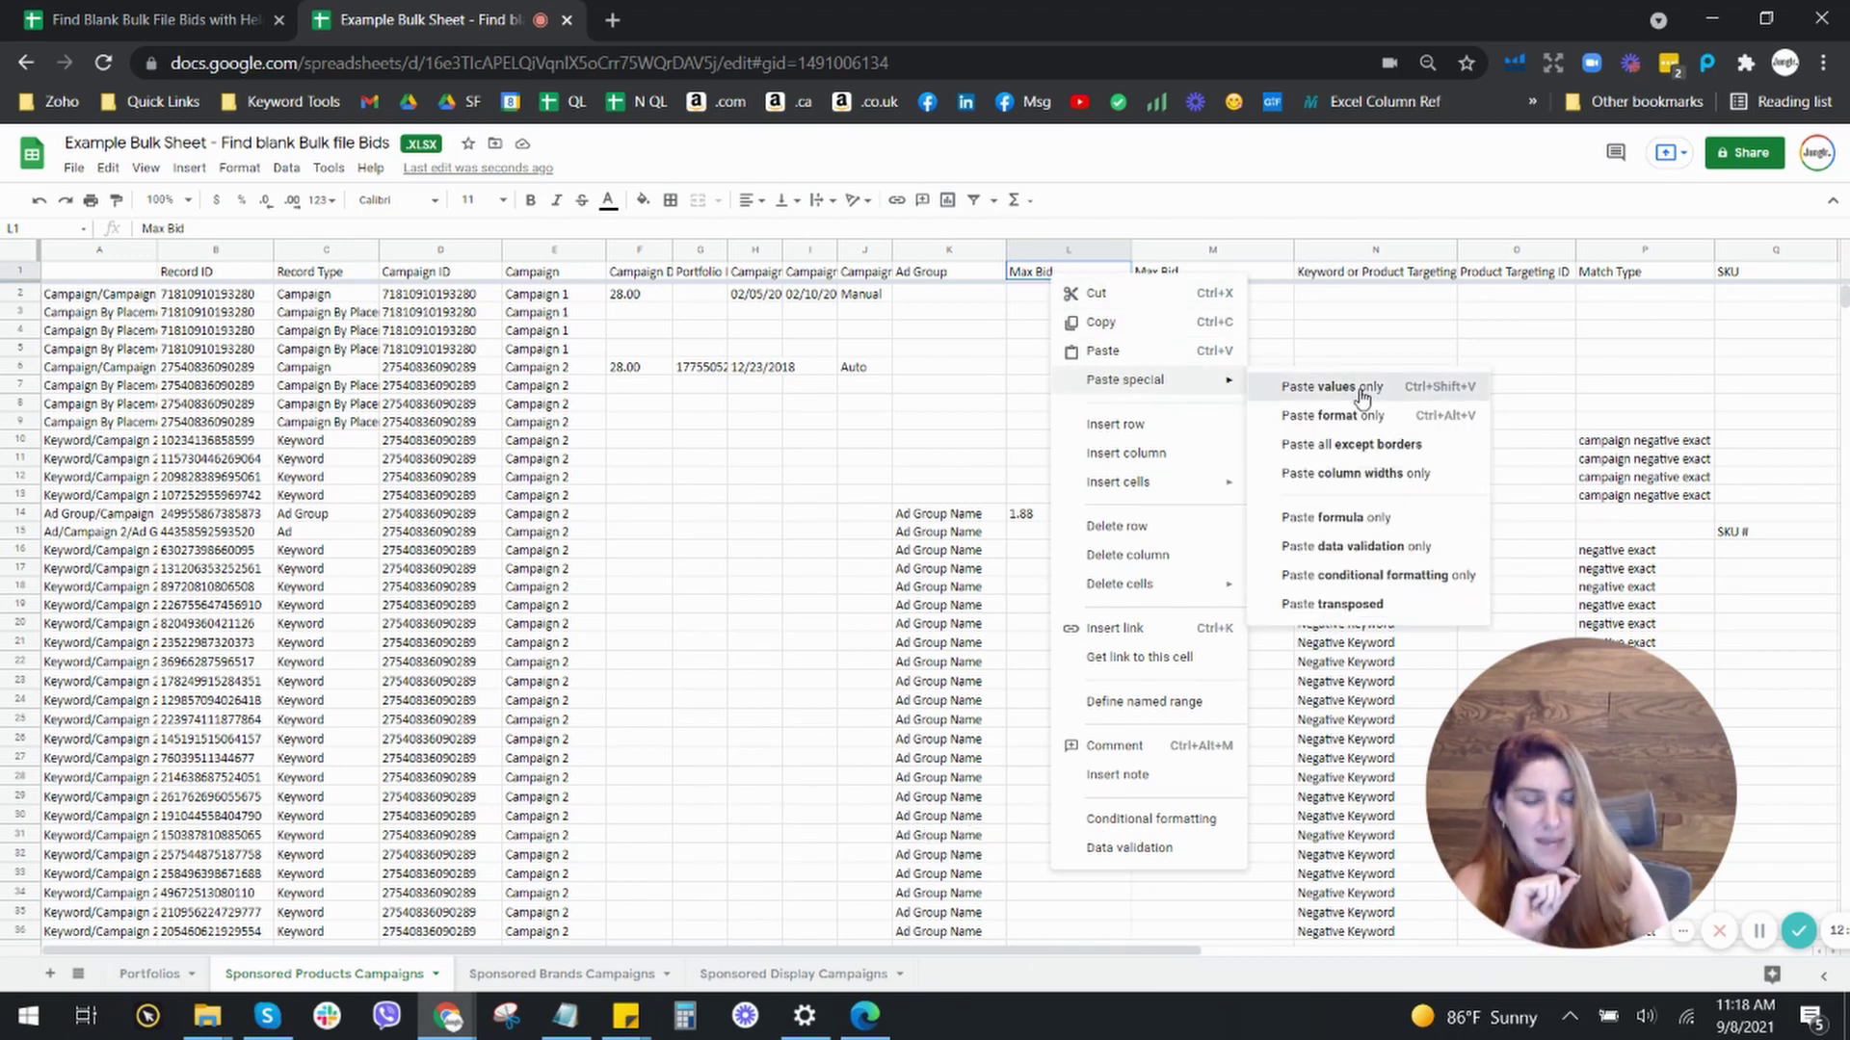
click(1360, 395)
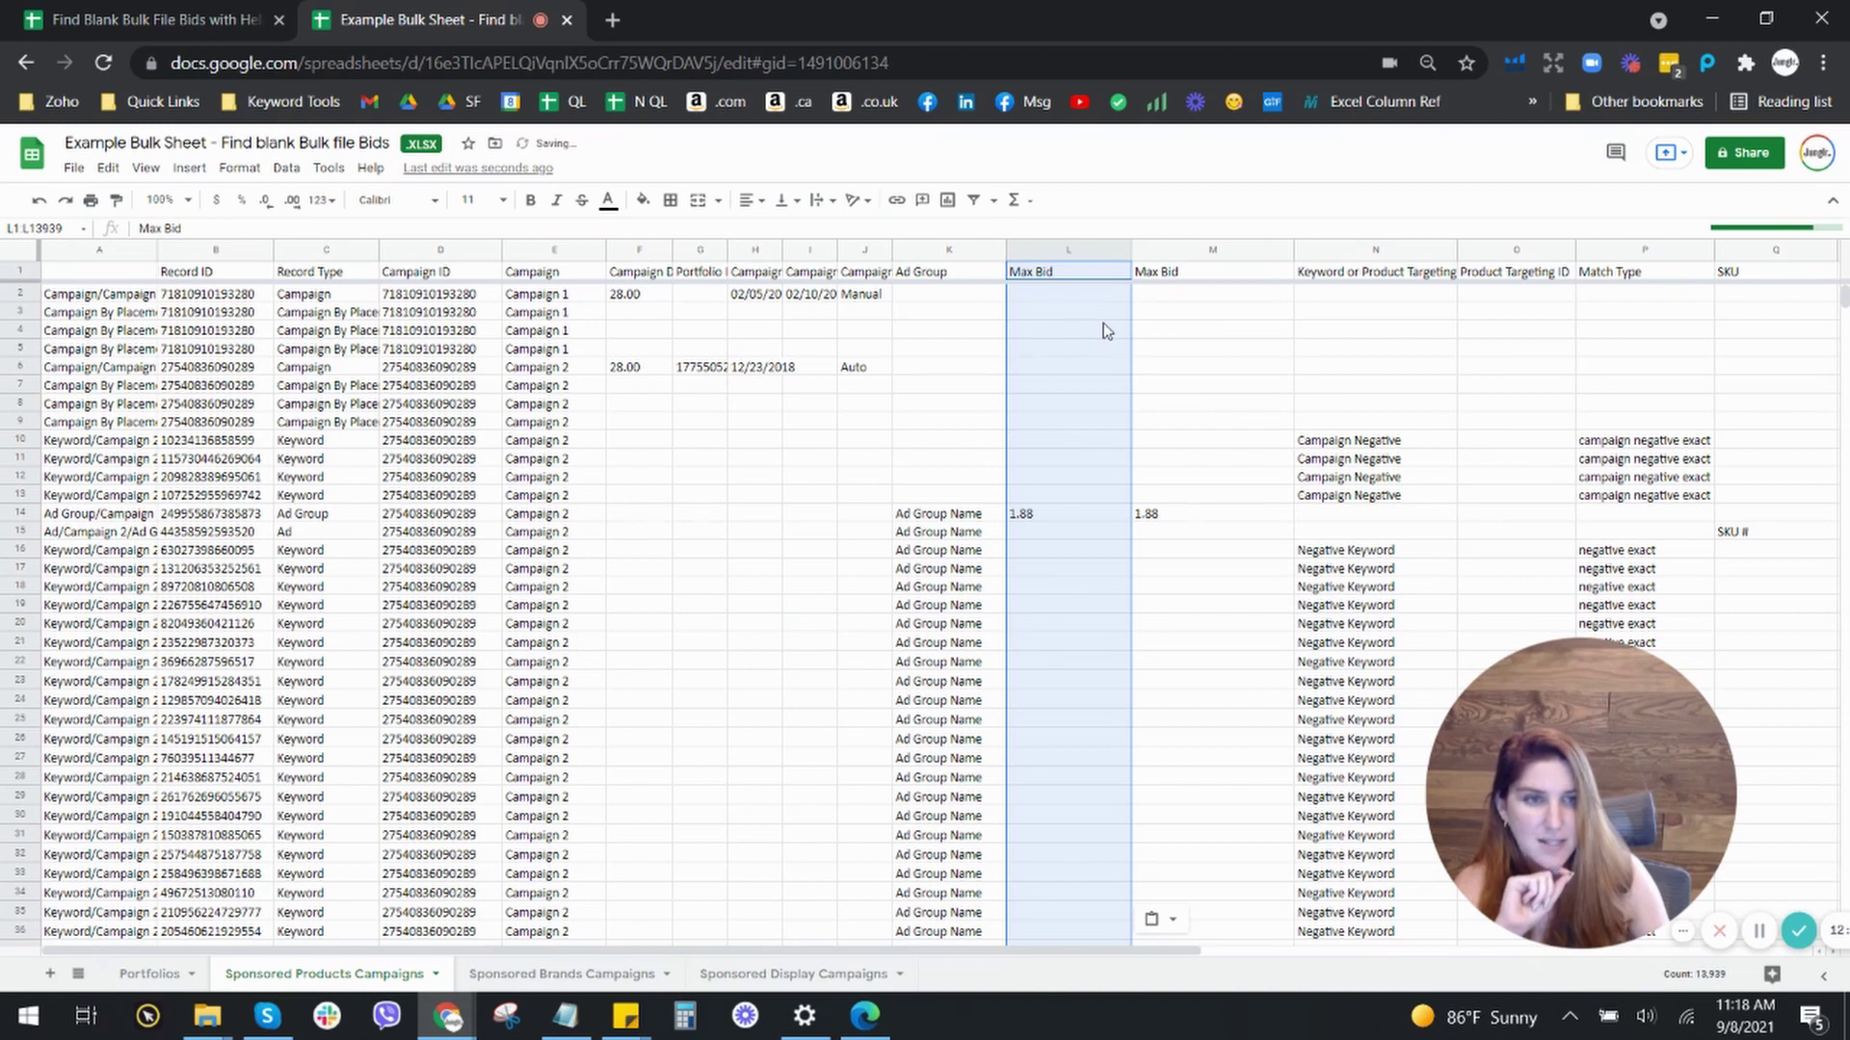
click(1060, 518)
click(1082, 550)
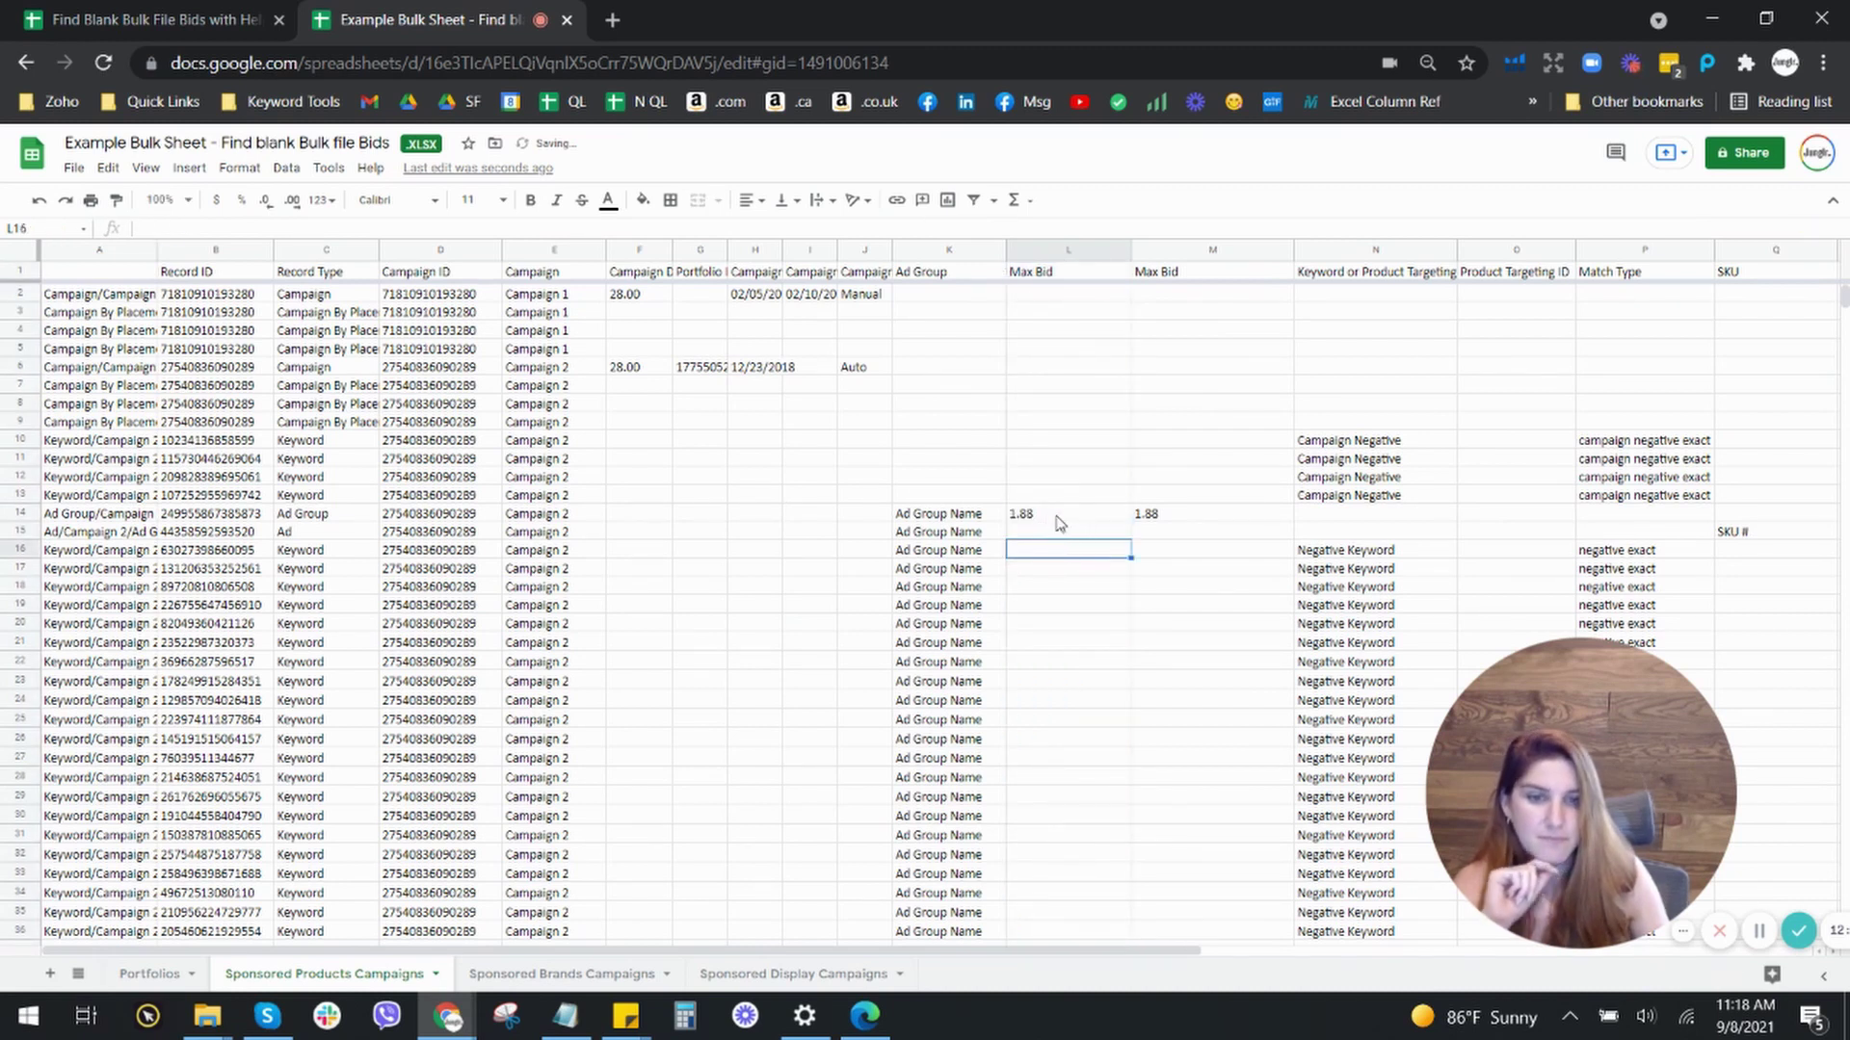
double_click(1050, 514)
click(1081, 590)
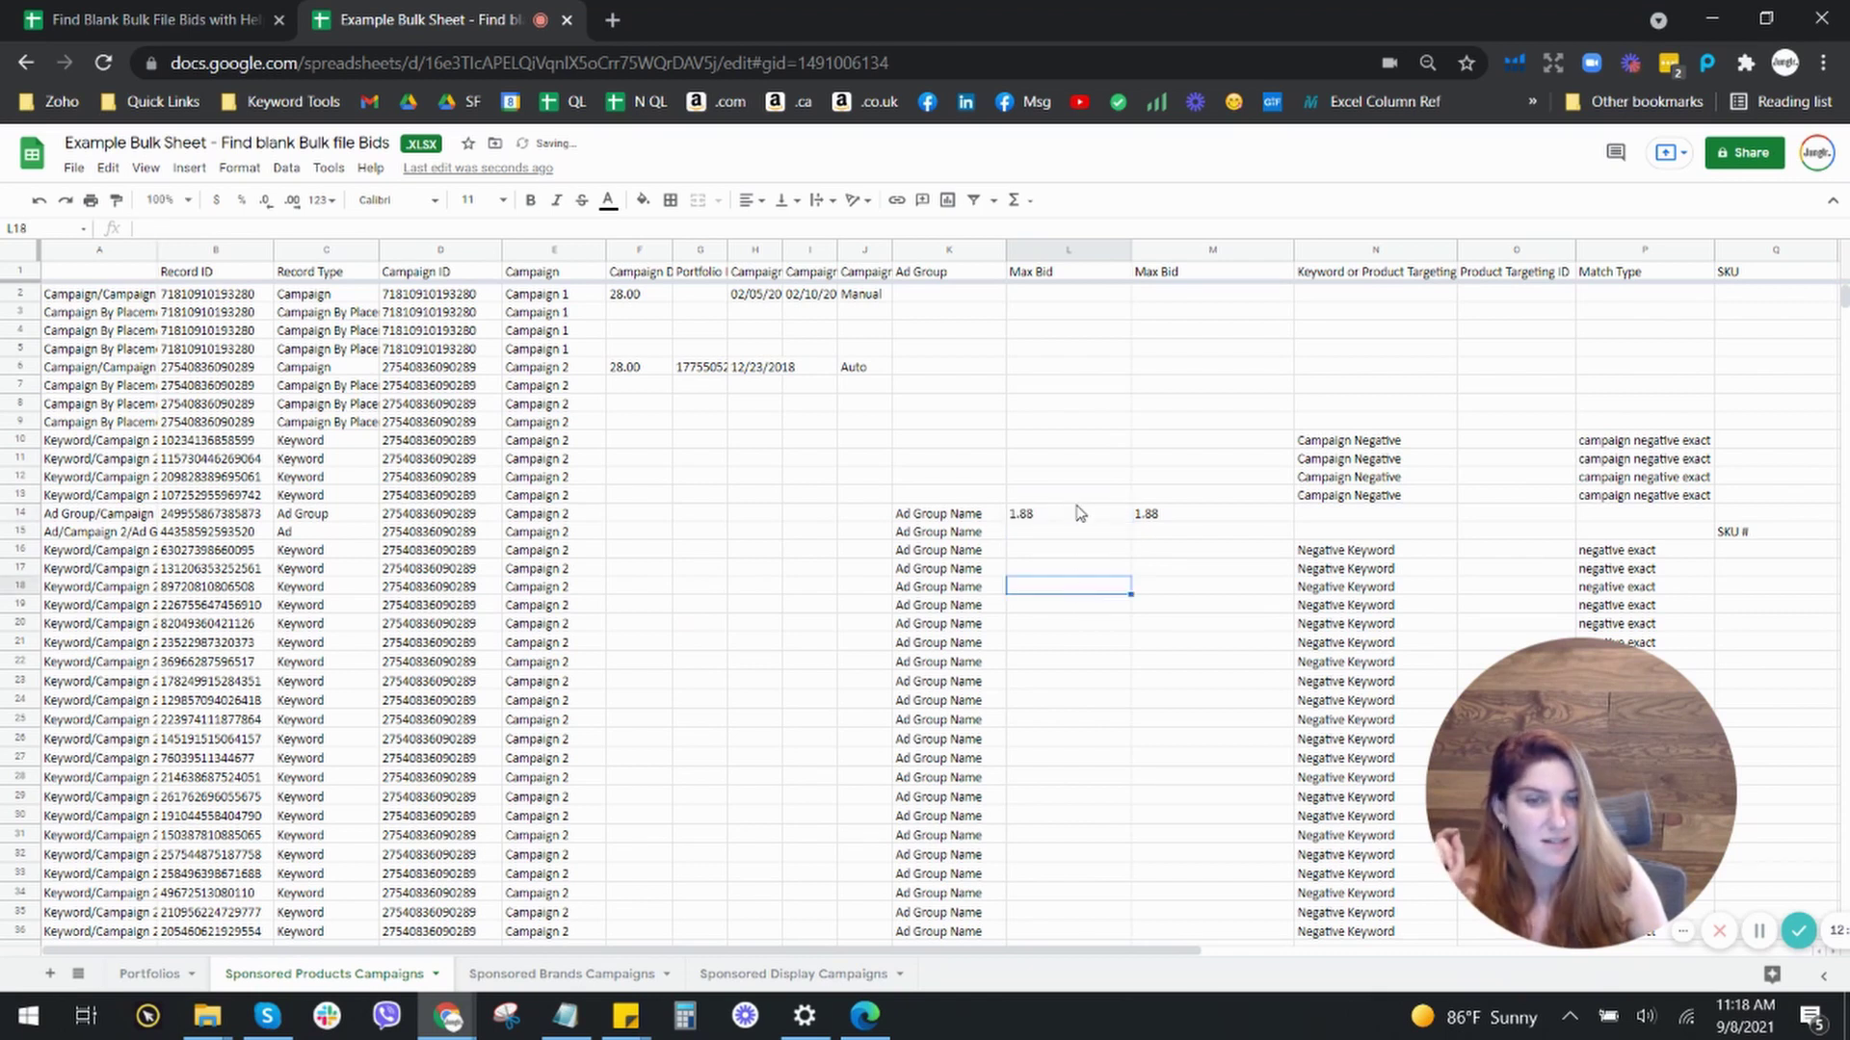
double_click(1079, 512)
scroll(1087, 559, down, 10)
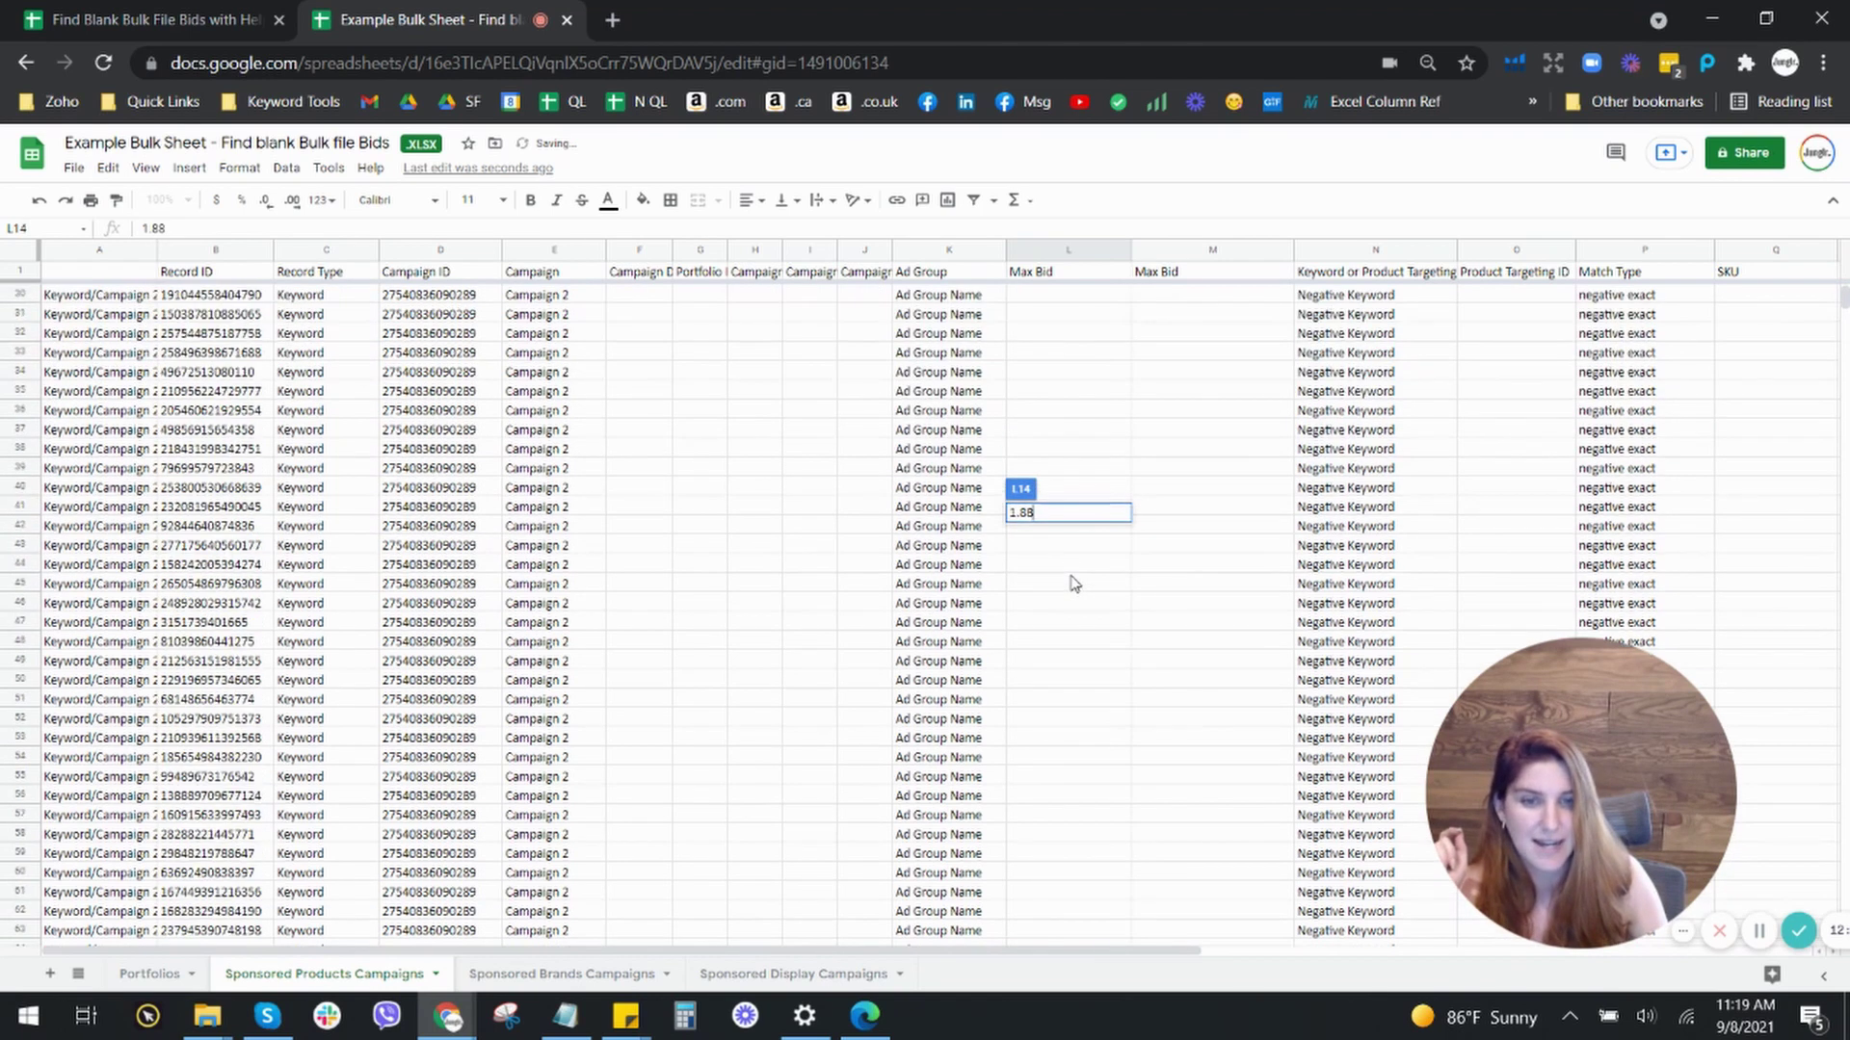
click(1074, 567)
key(Up)
key(Up)
key(Up)
scroll(1066, 538, down, 10)
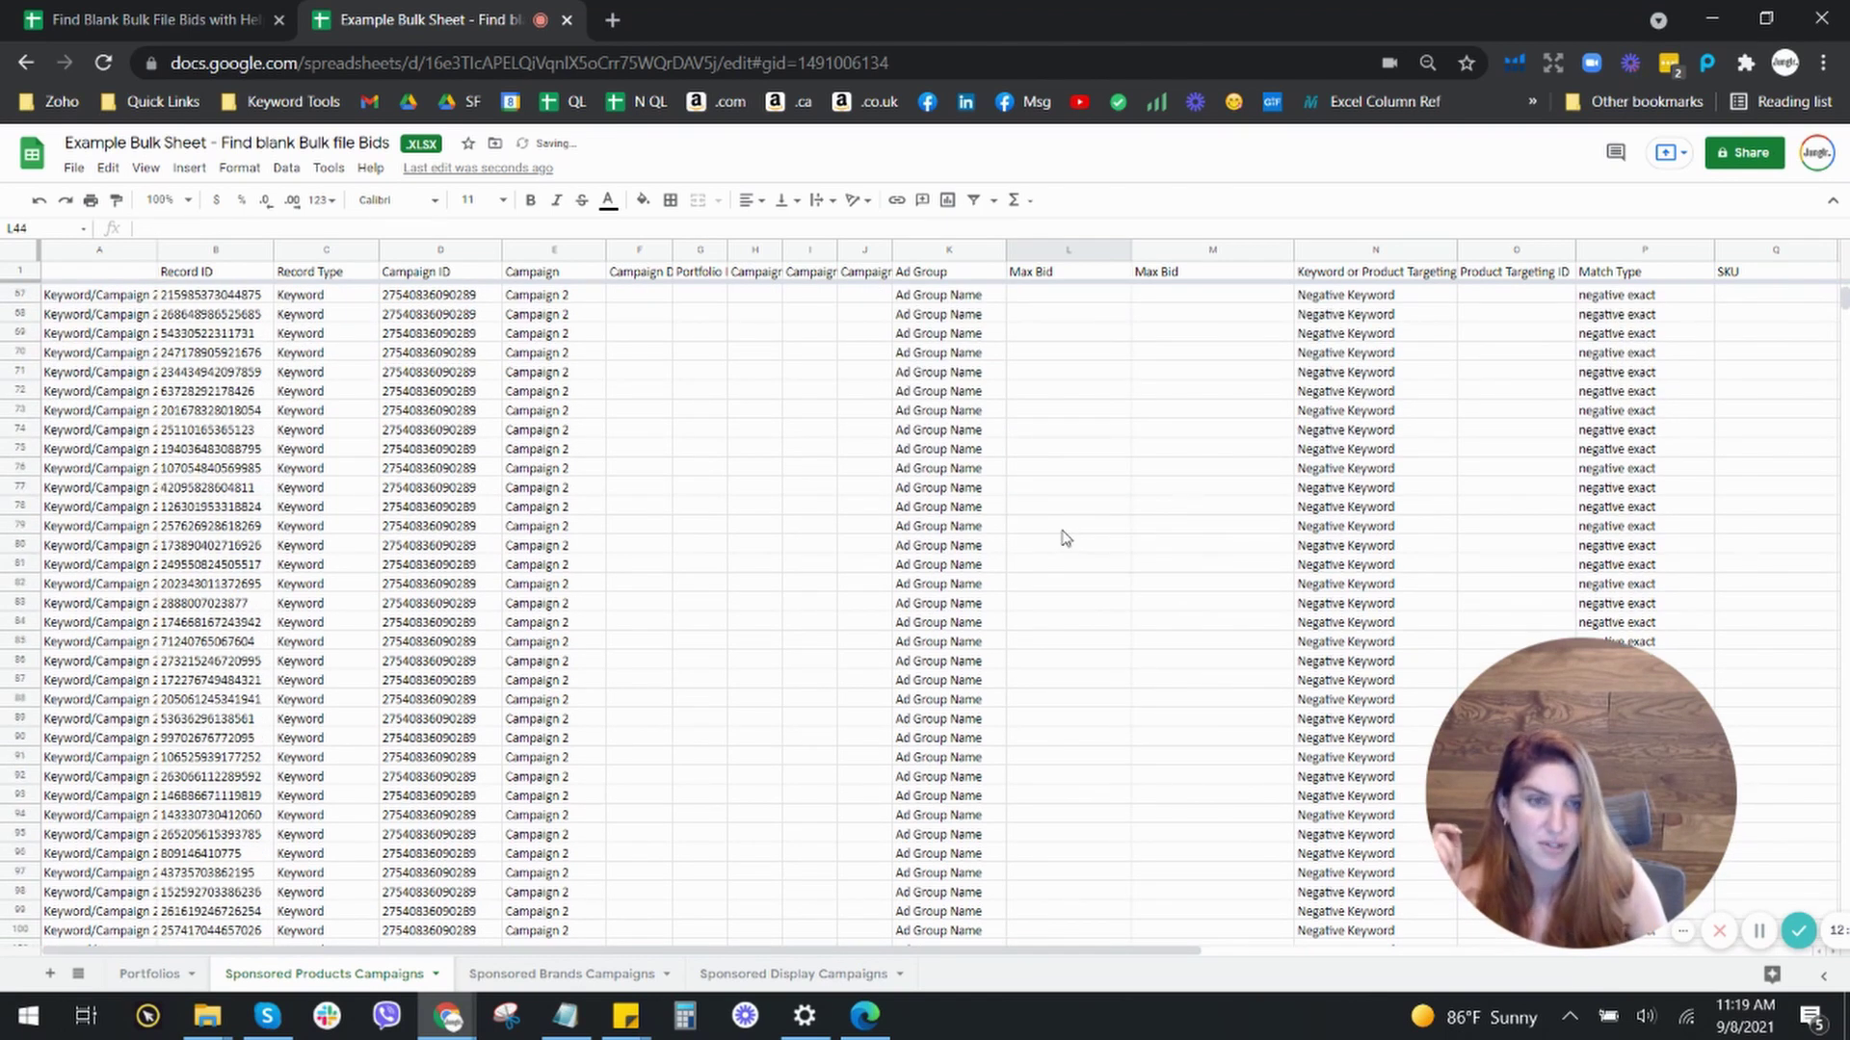
scroll(1847, 364, down, 15)
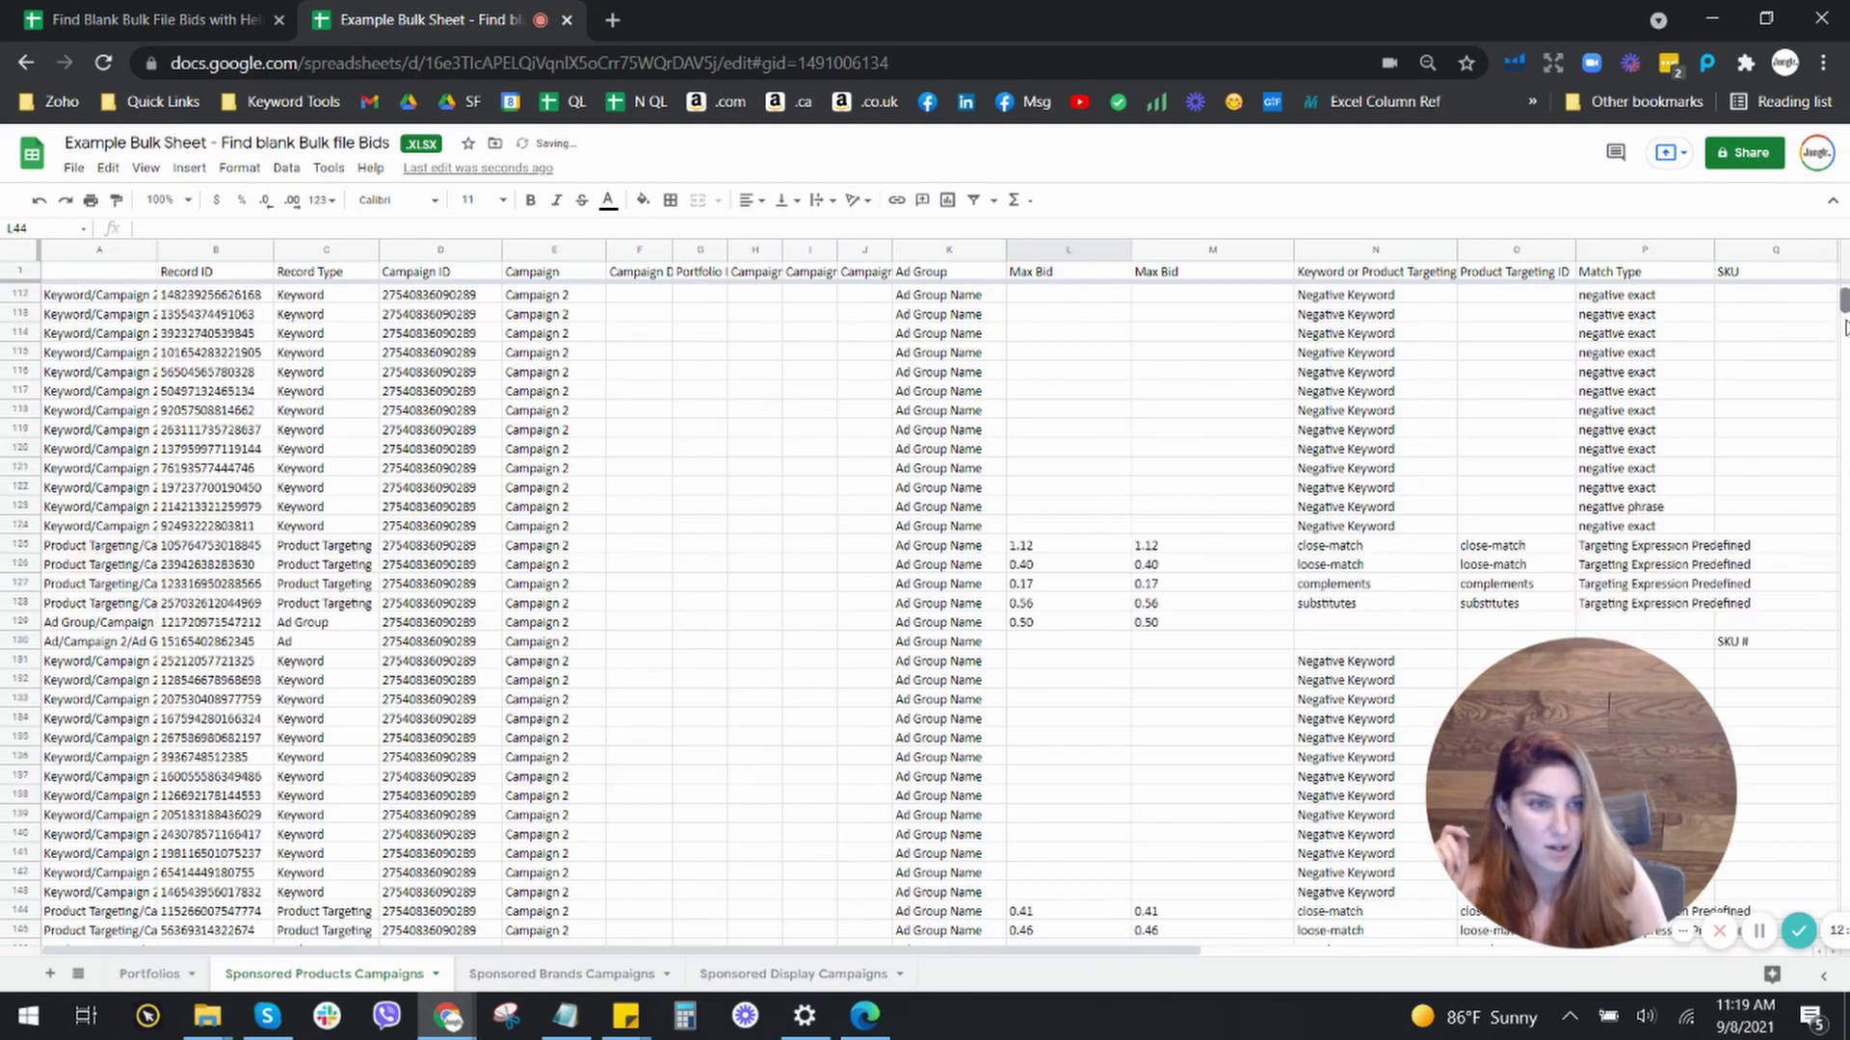
drag(1847, 364, 1821, 204)
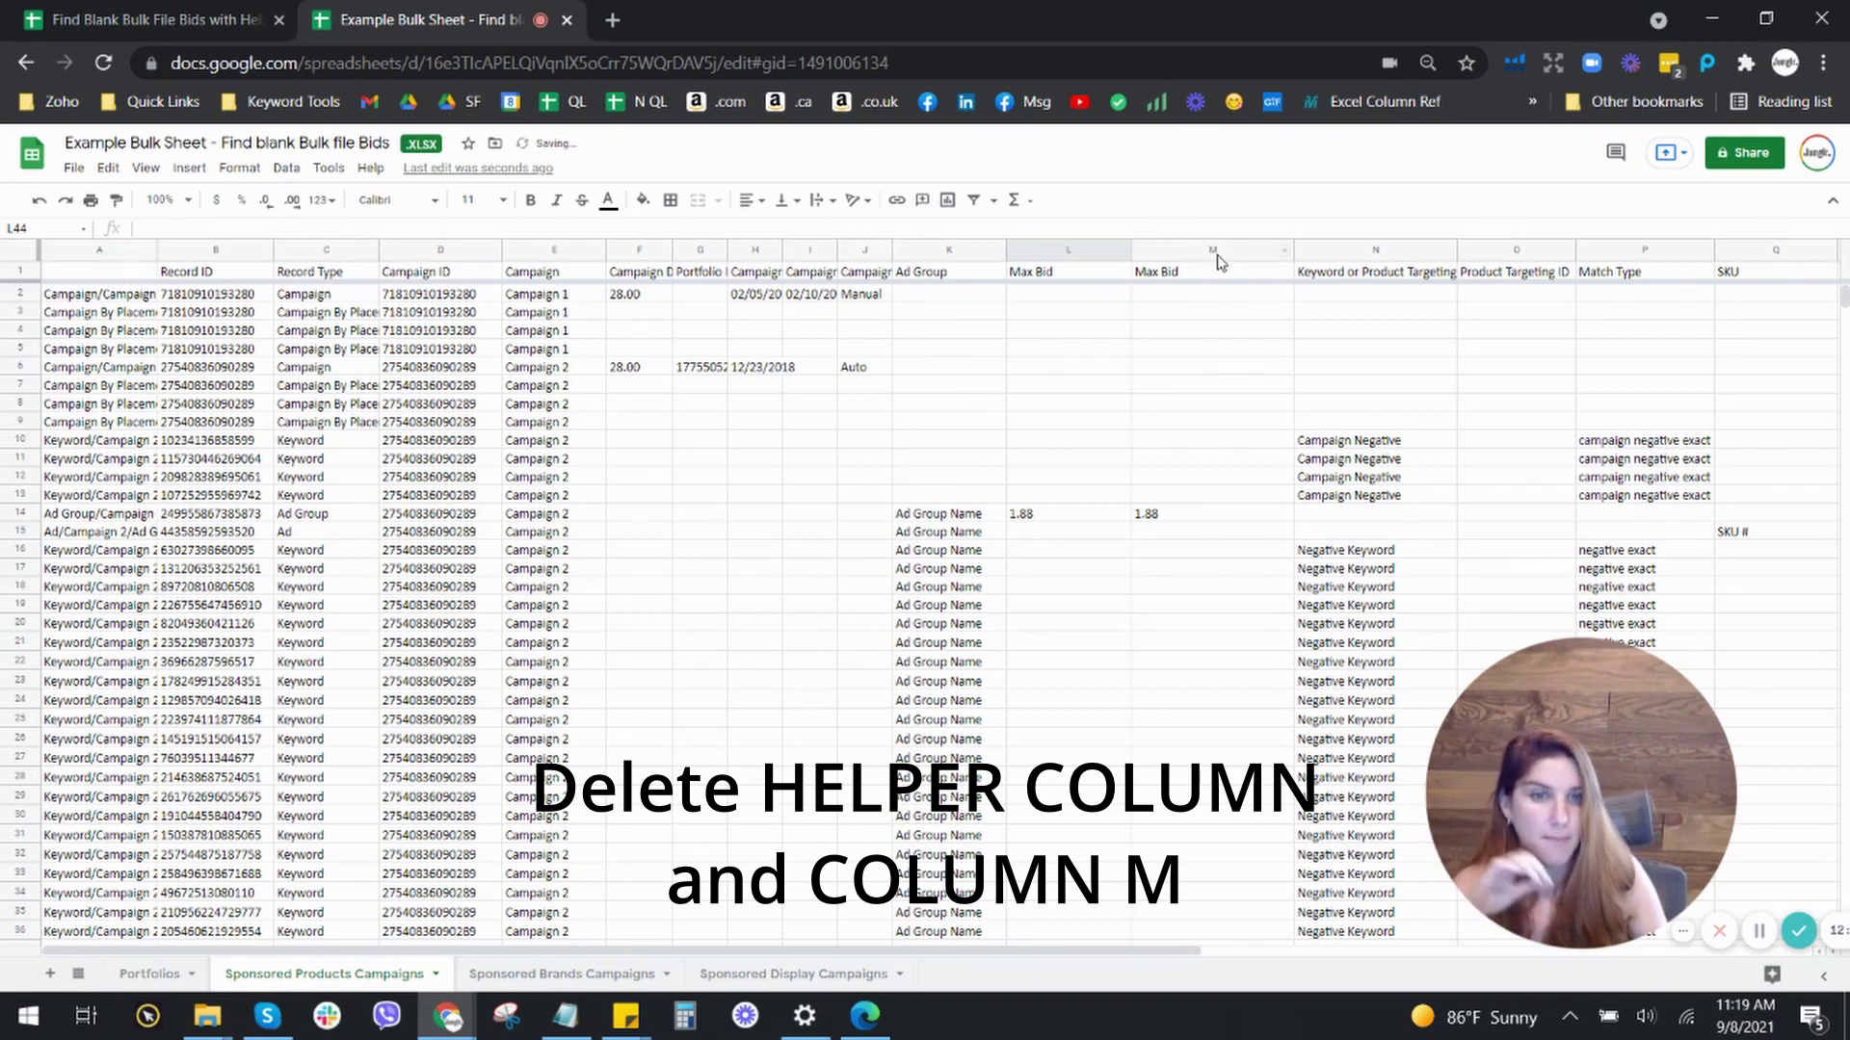
Check the Max Bid formulas in column M, then delete that column
double_click(1211, 307)
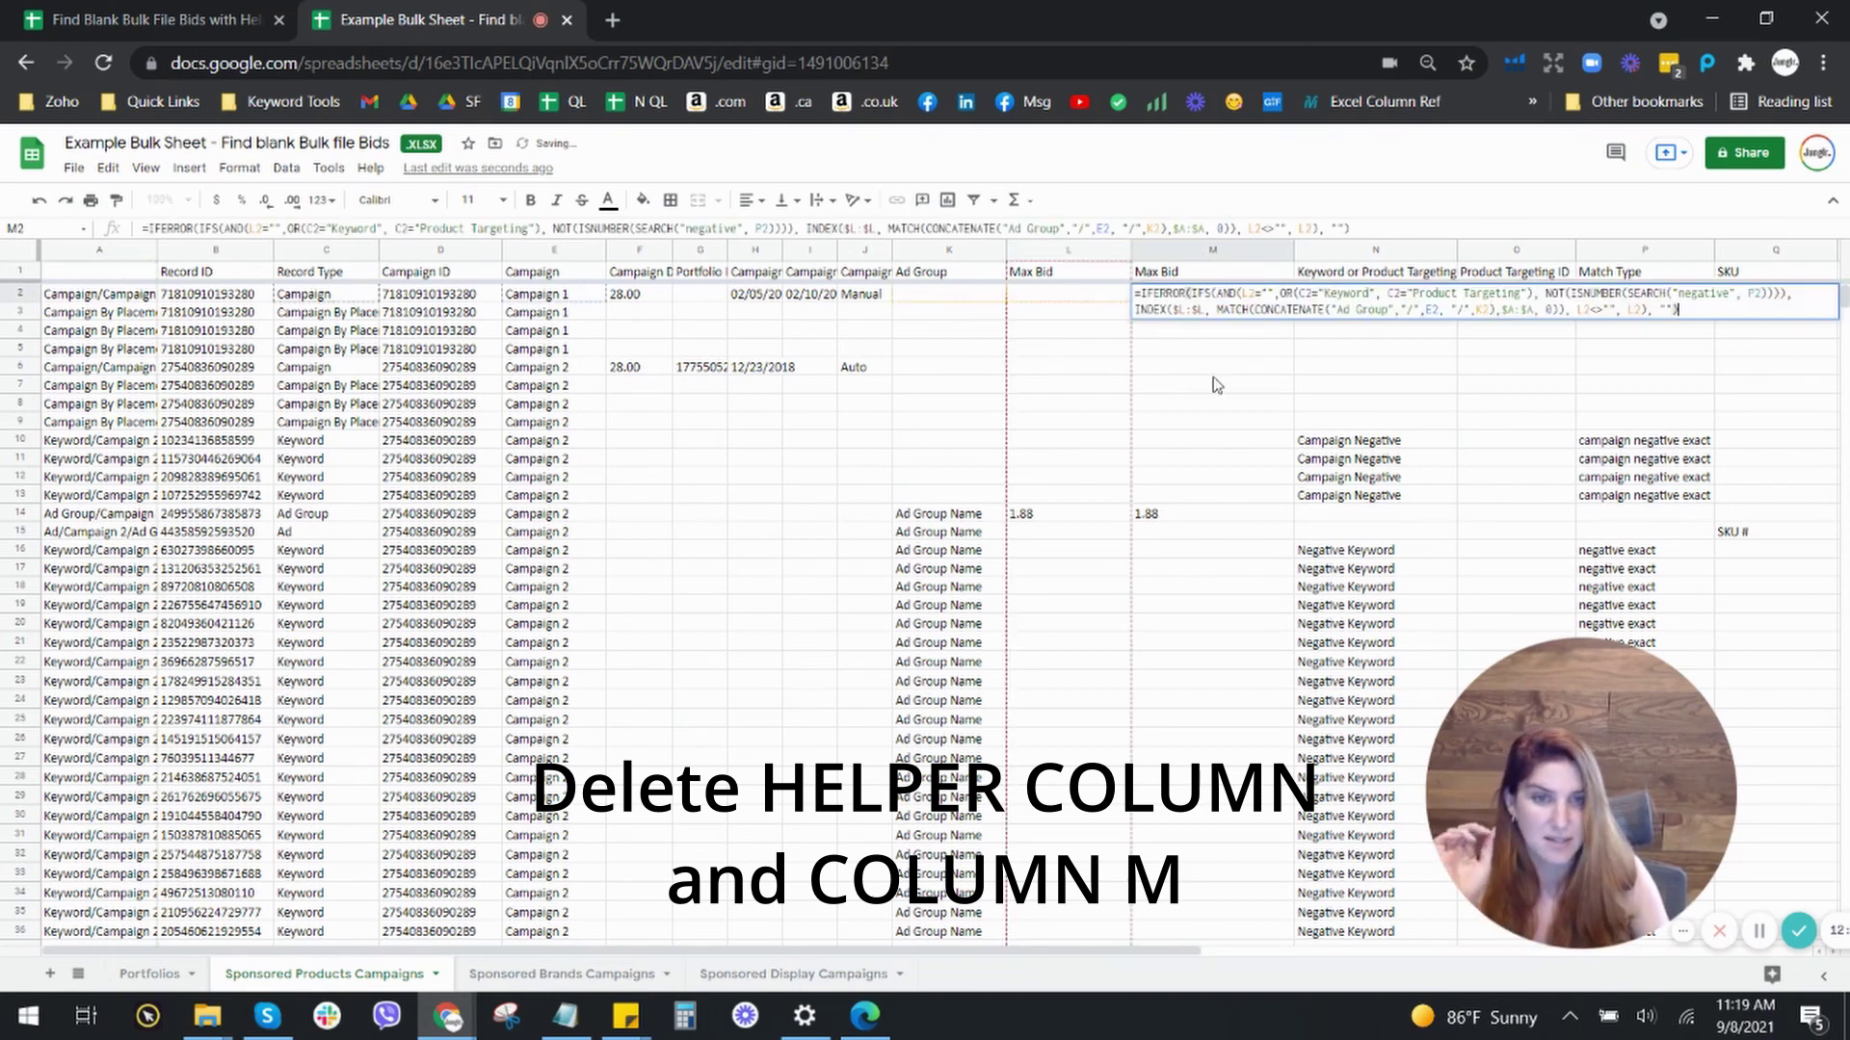
click(1213, 374)
click(1201, 249)
right_click(1200, 250)
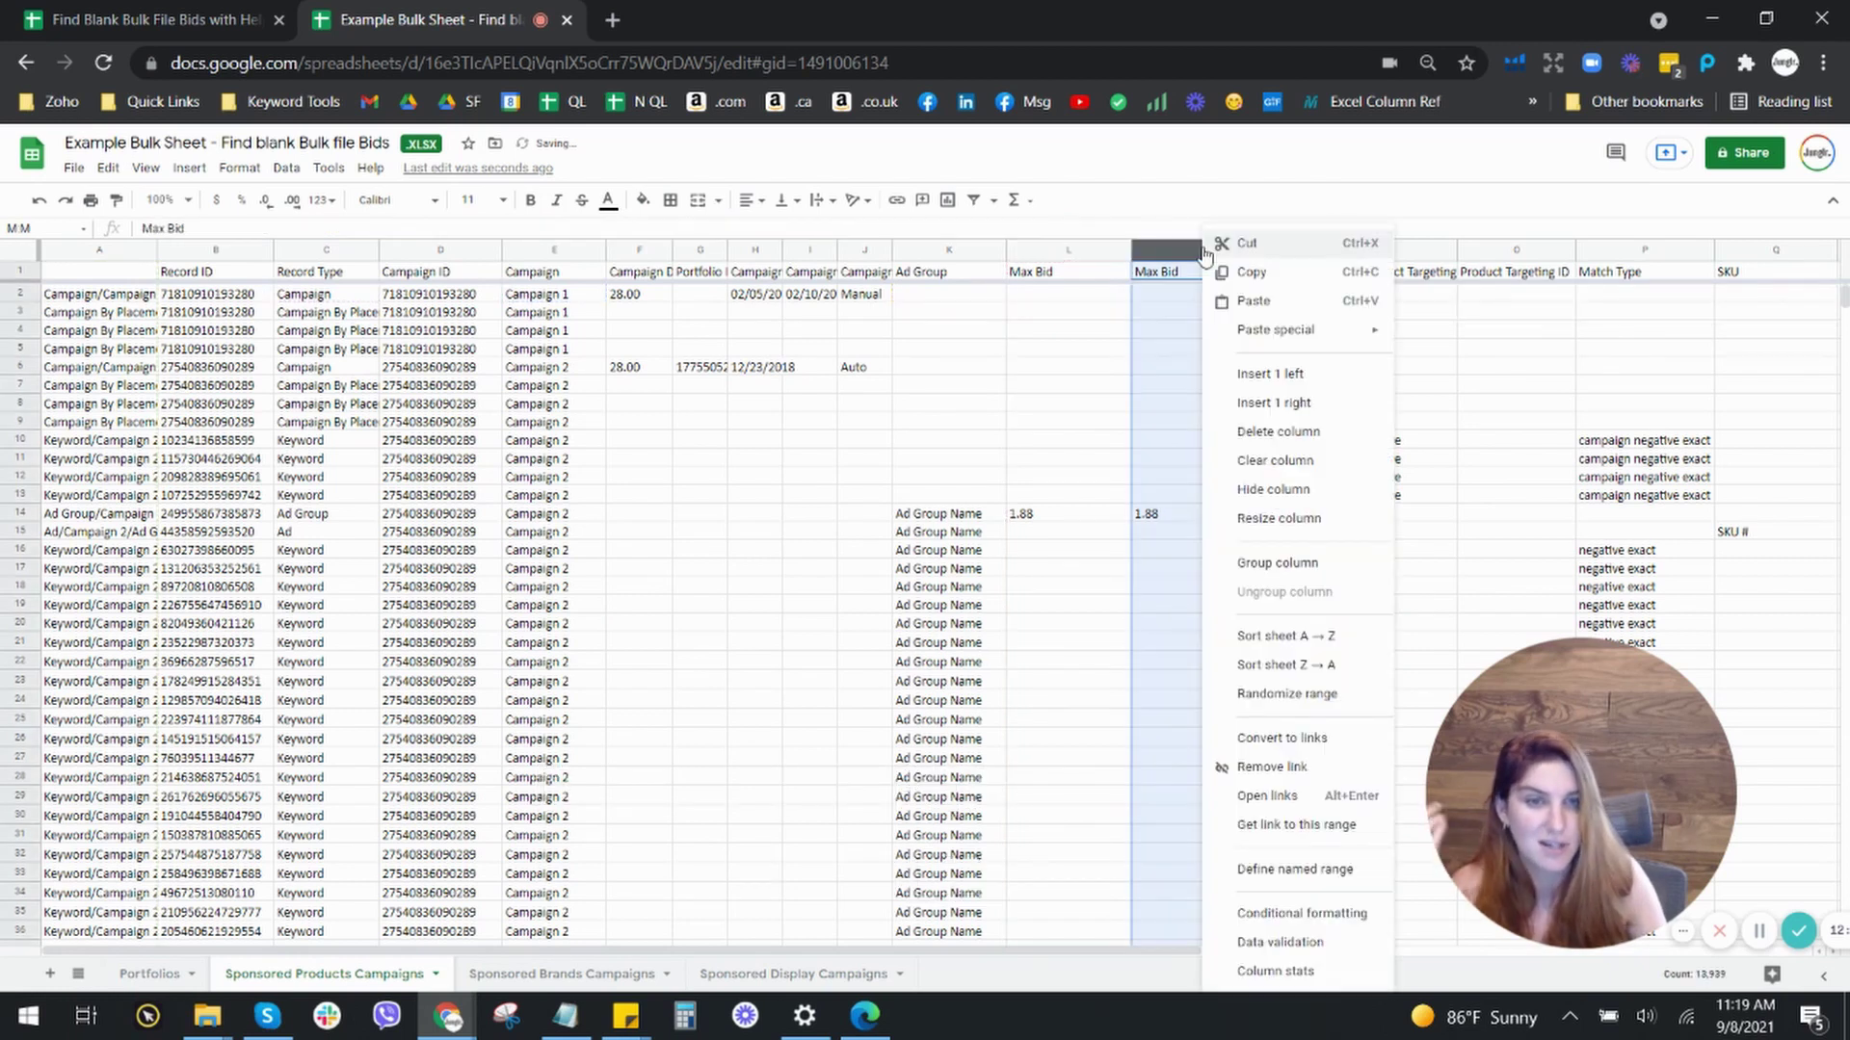
click(1313, 431)
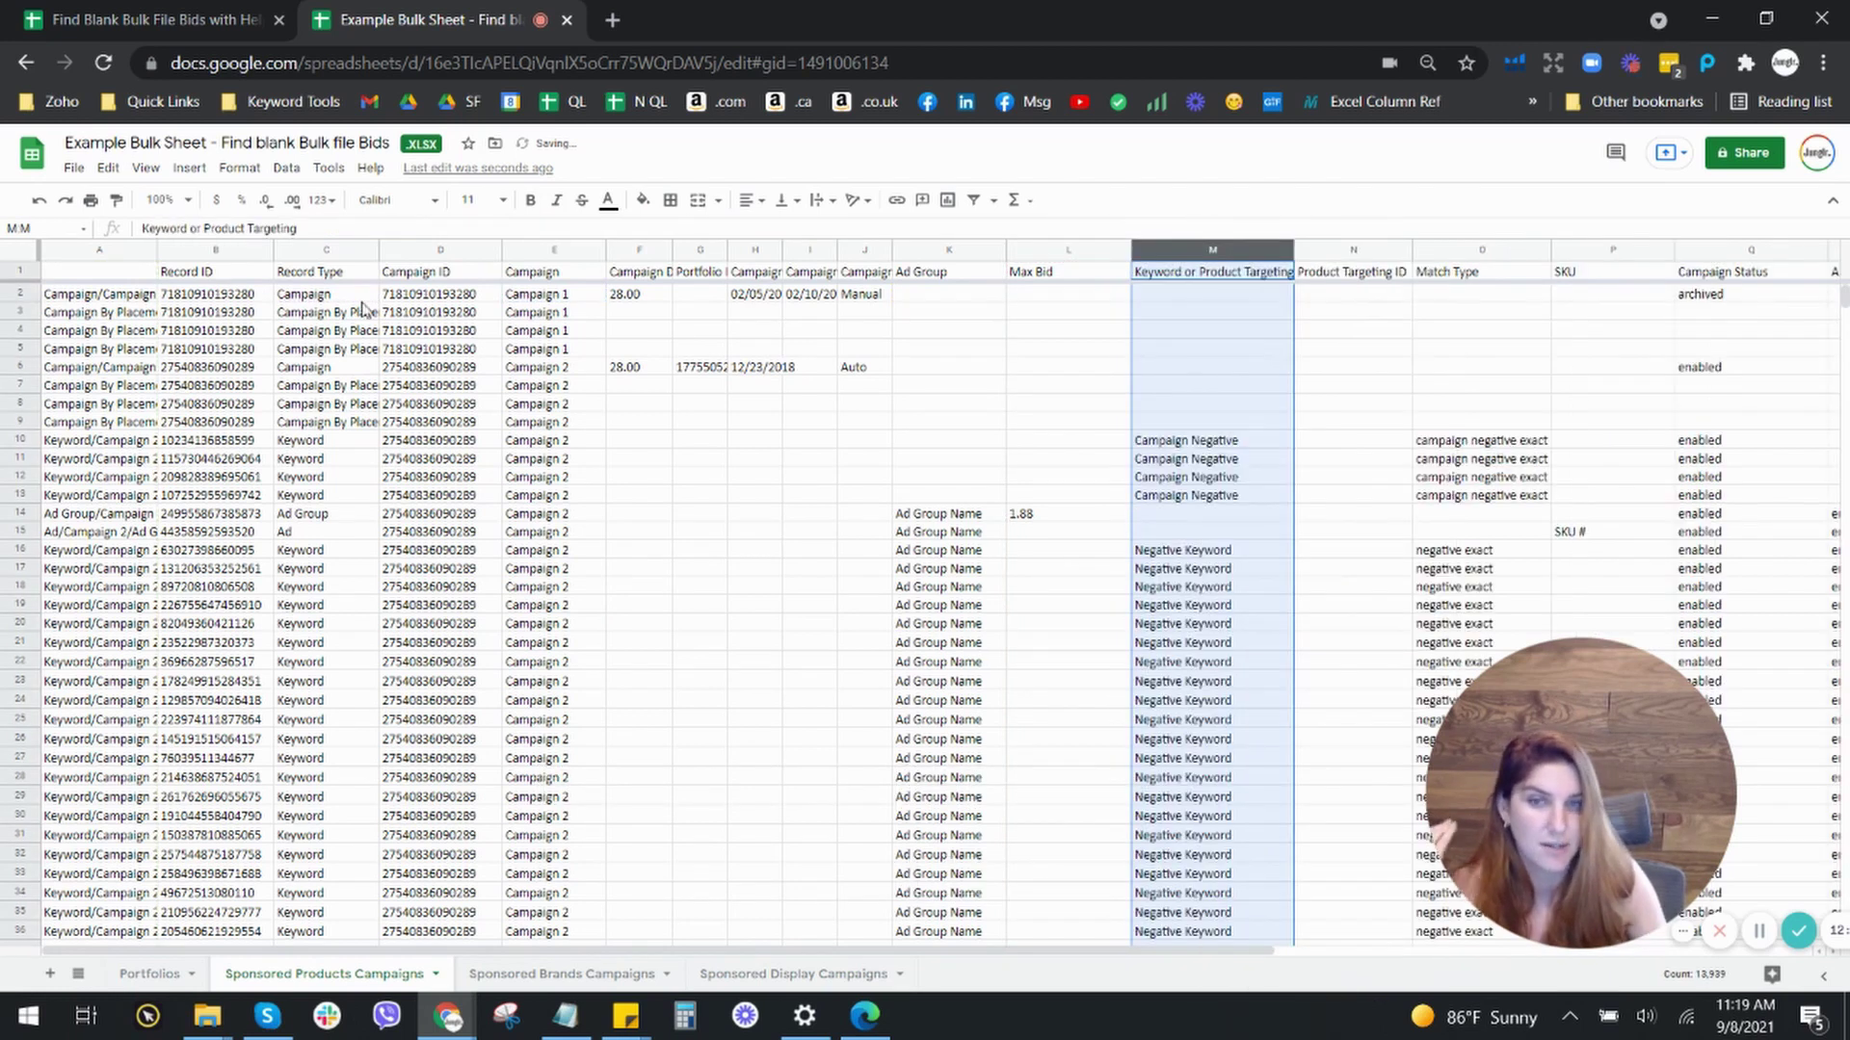
Delete helper column A so Record ID becomes the first column
click(114, 252)
right_click(111, 248)
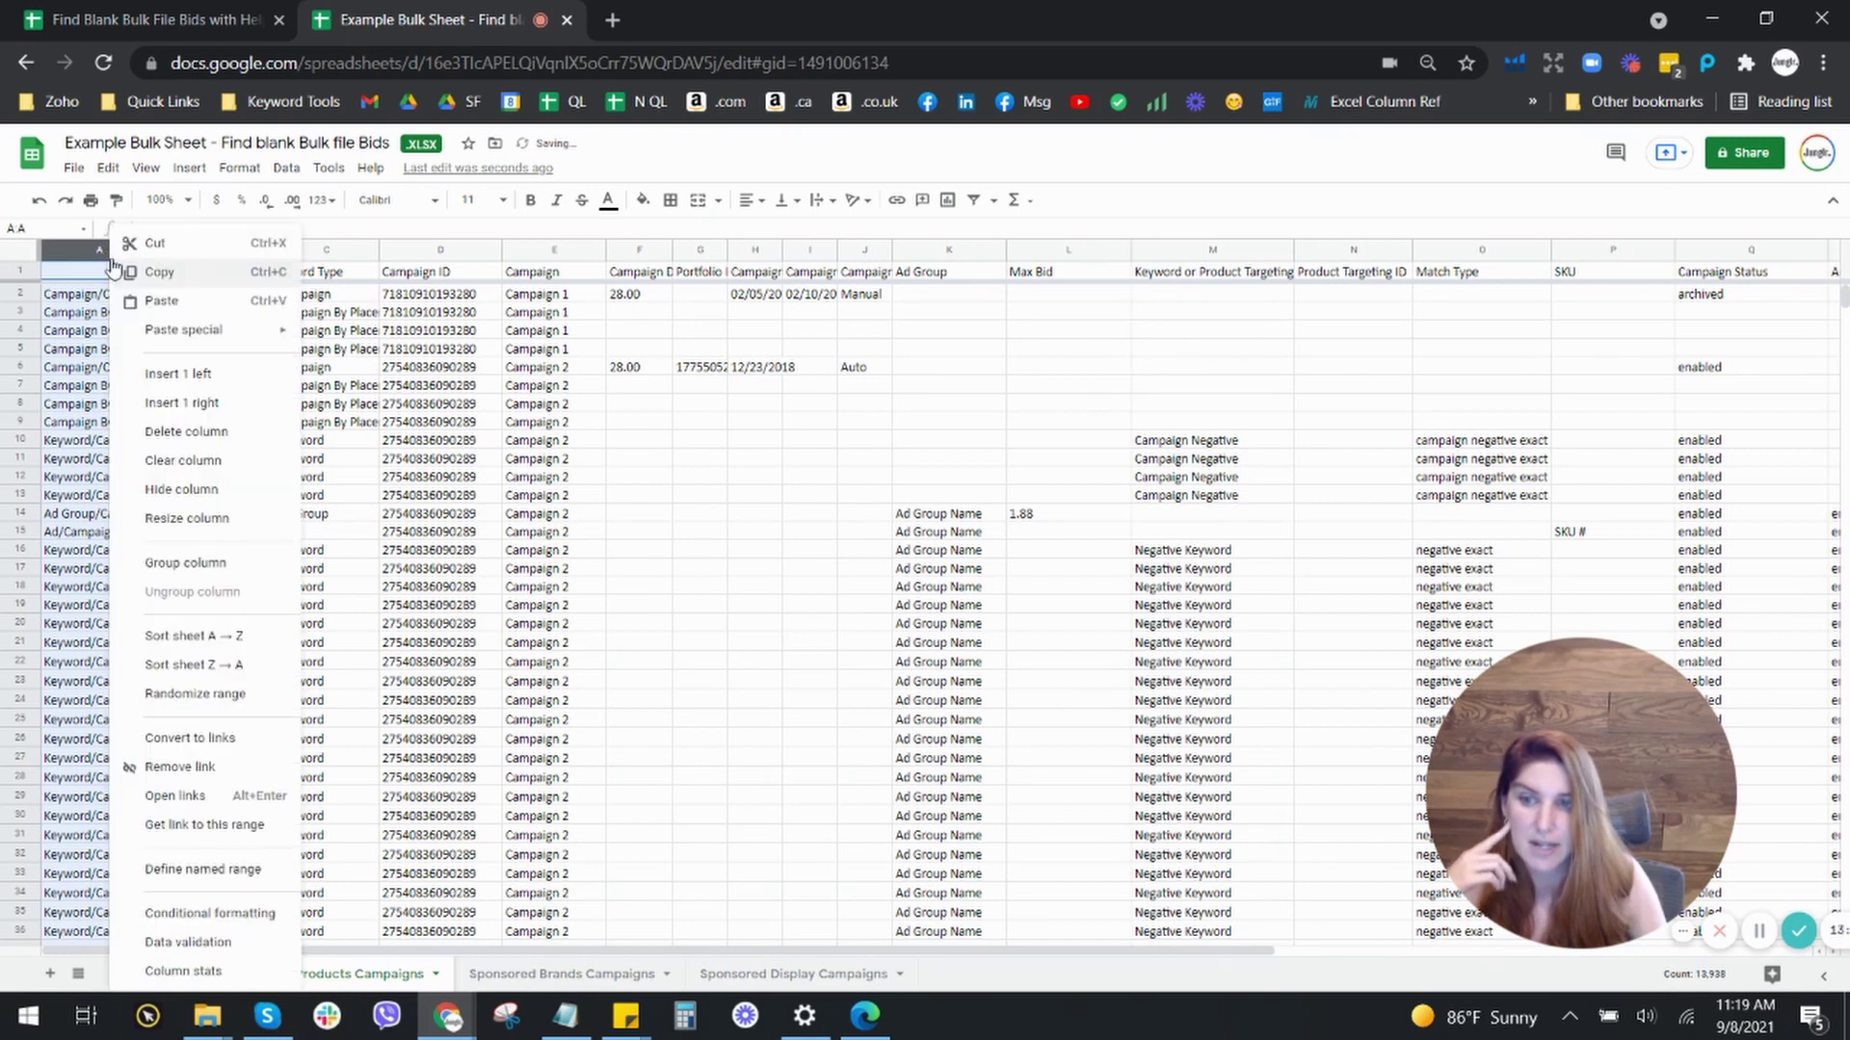
click(239, 448)
click(594, 576)
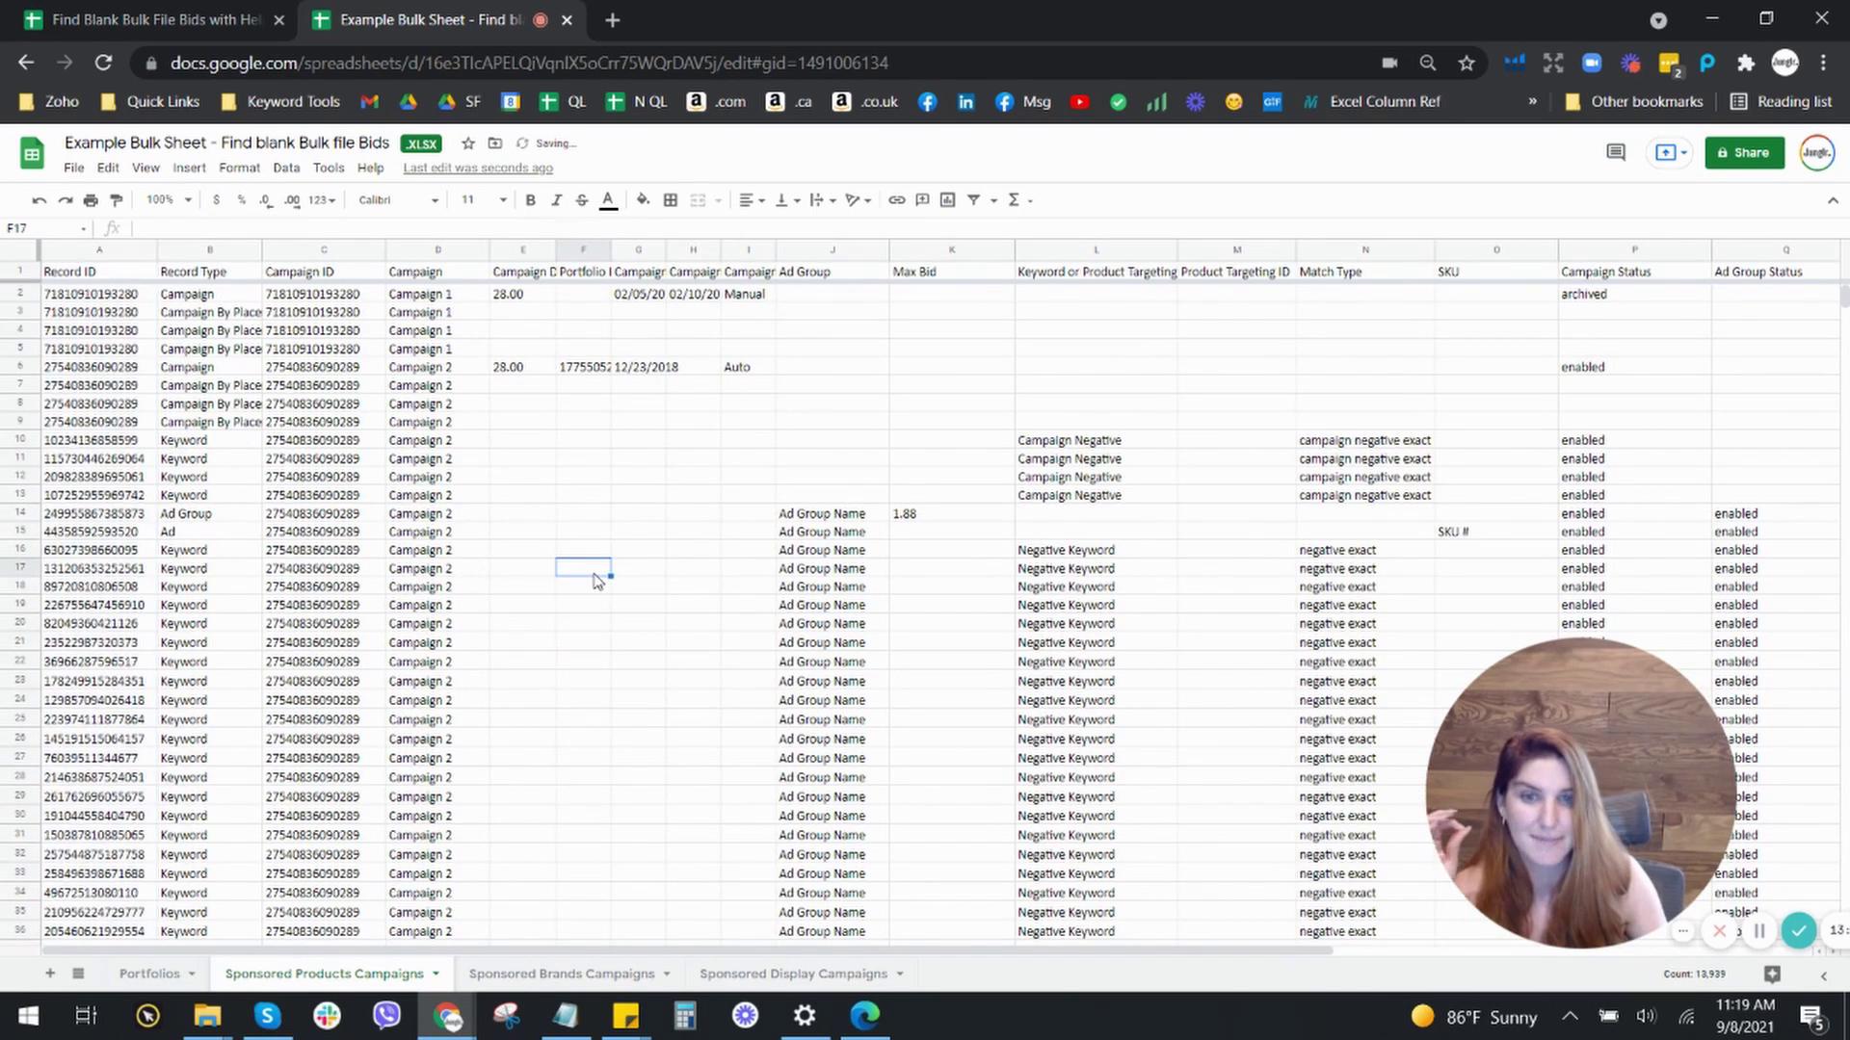